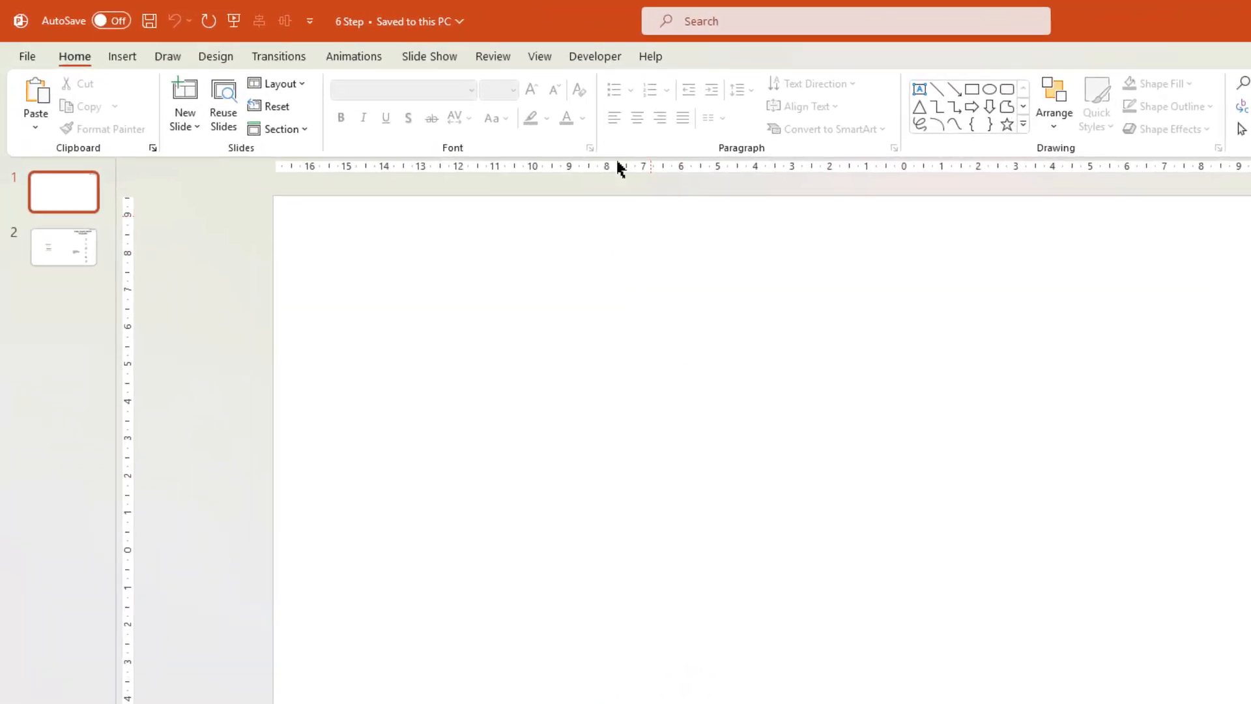
# Show the View ribbon to reach the drawing guide settings
pyautogui.click(401, 41)
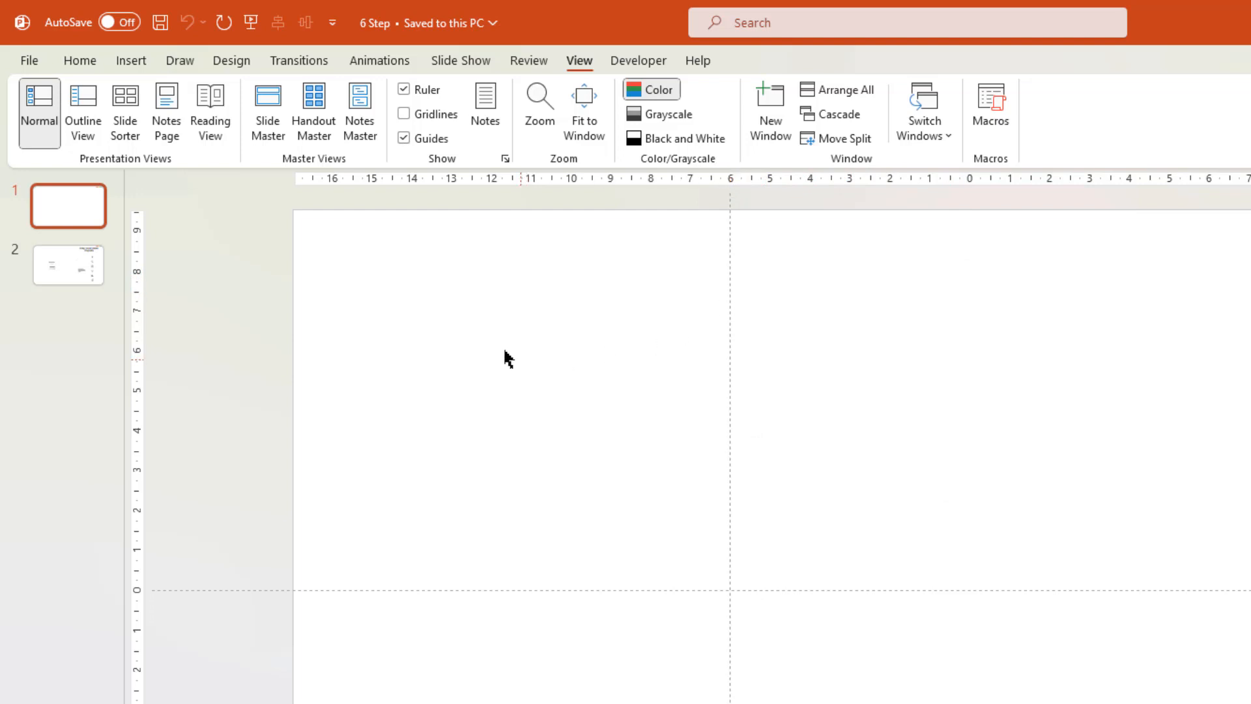
# Insert a Basic Cycle SmartArt diagram from the Cycle layouts
pyautogui.click(131, 60)
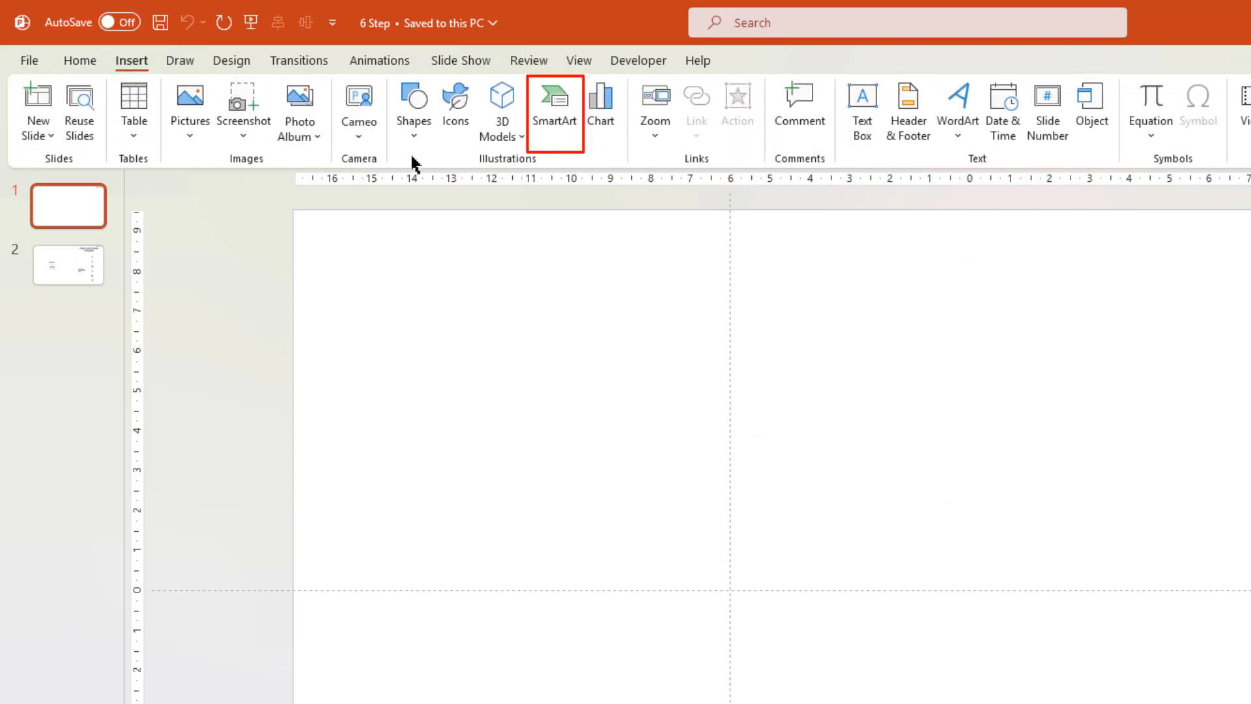
pyautogui.click(555, 112)
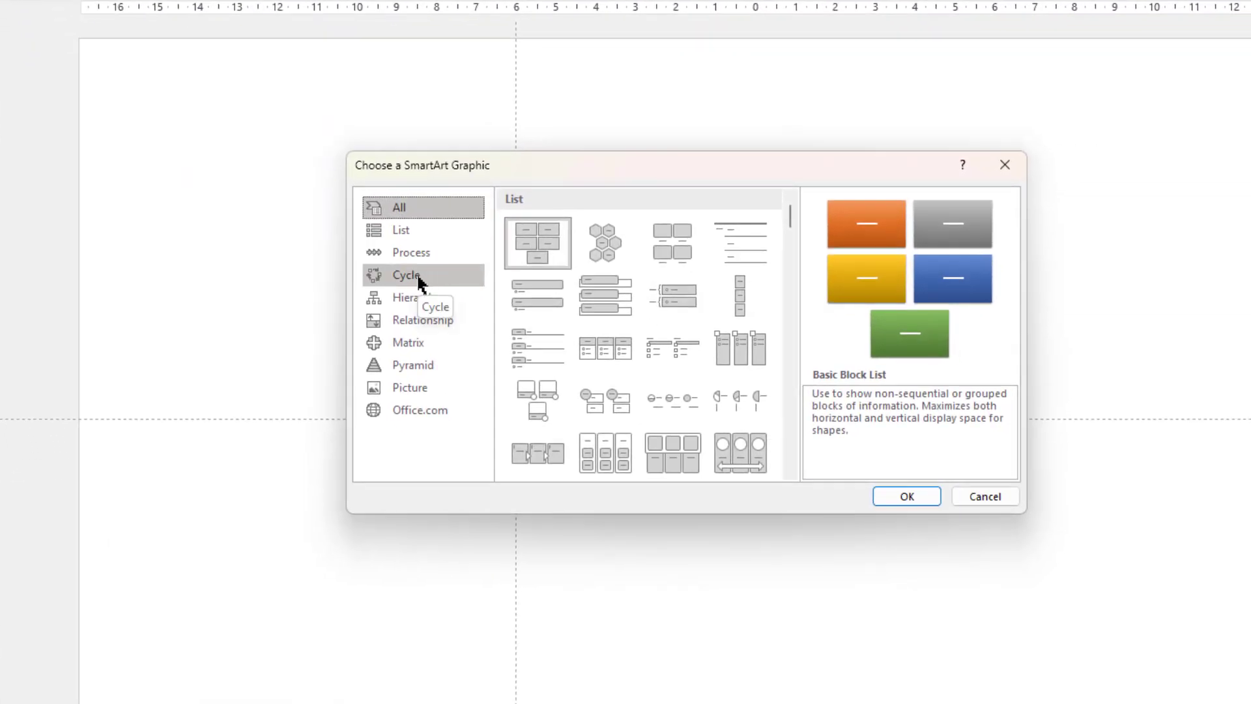
pyautogui.click(417, 280)
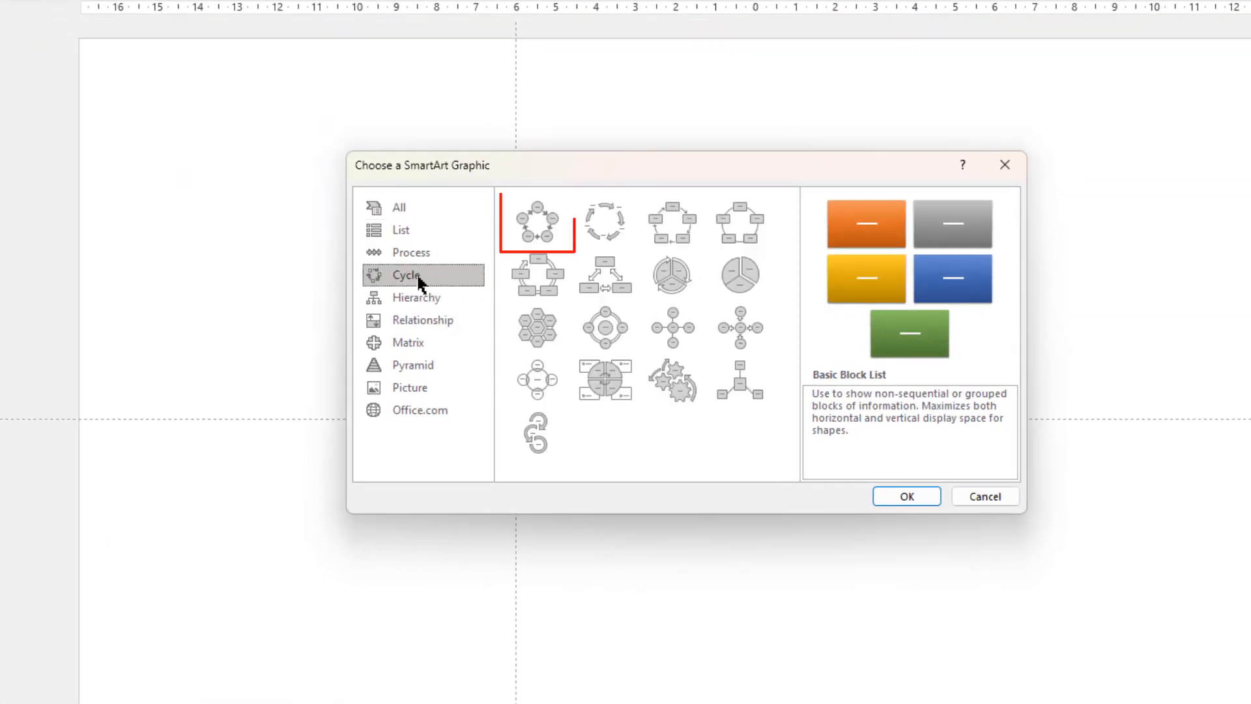
pyautogui.click(534, 230)
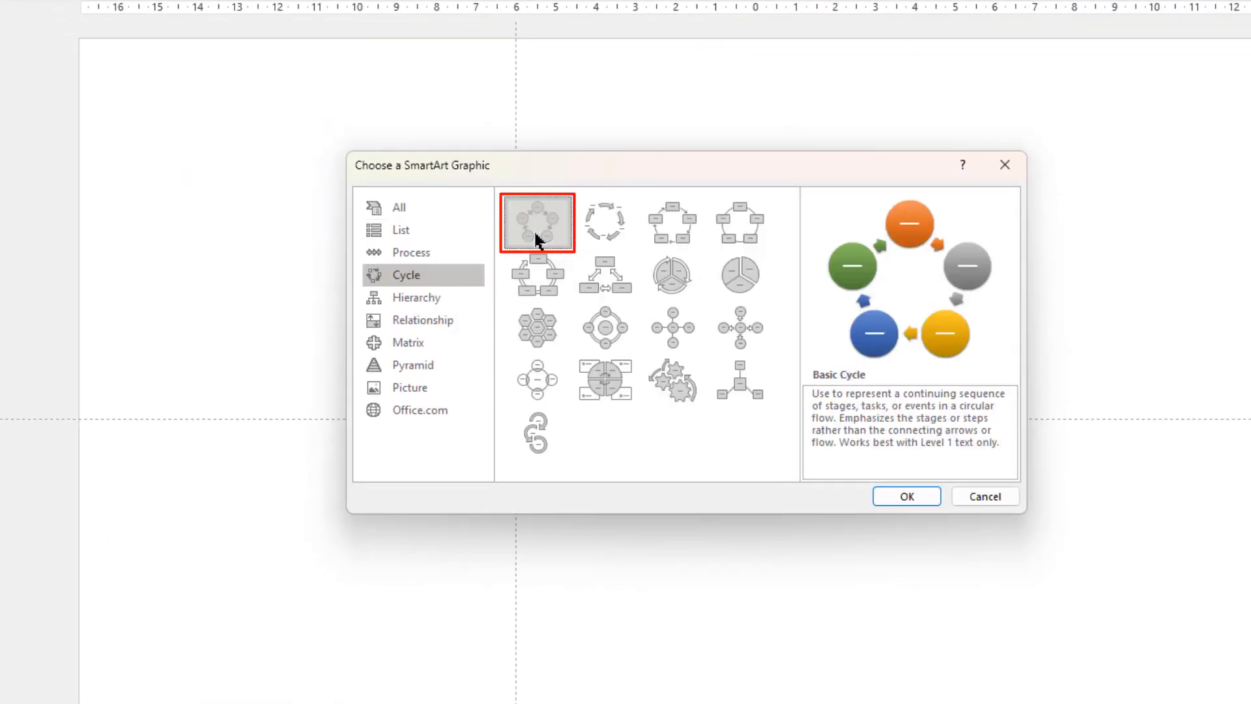
pyautogui.click(906, 496)
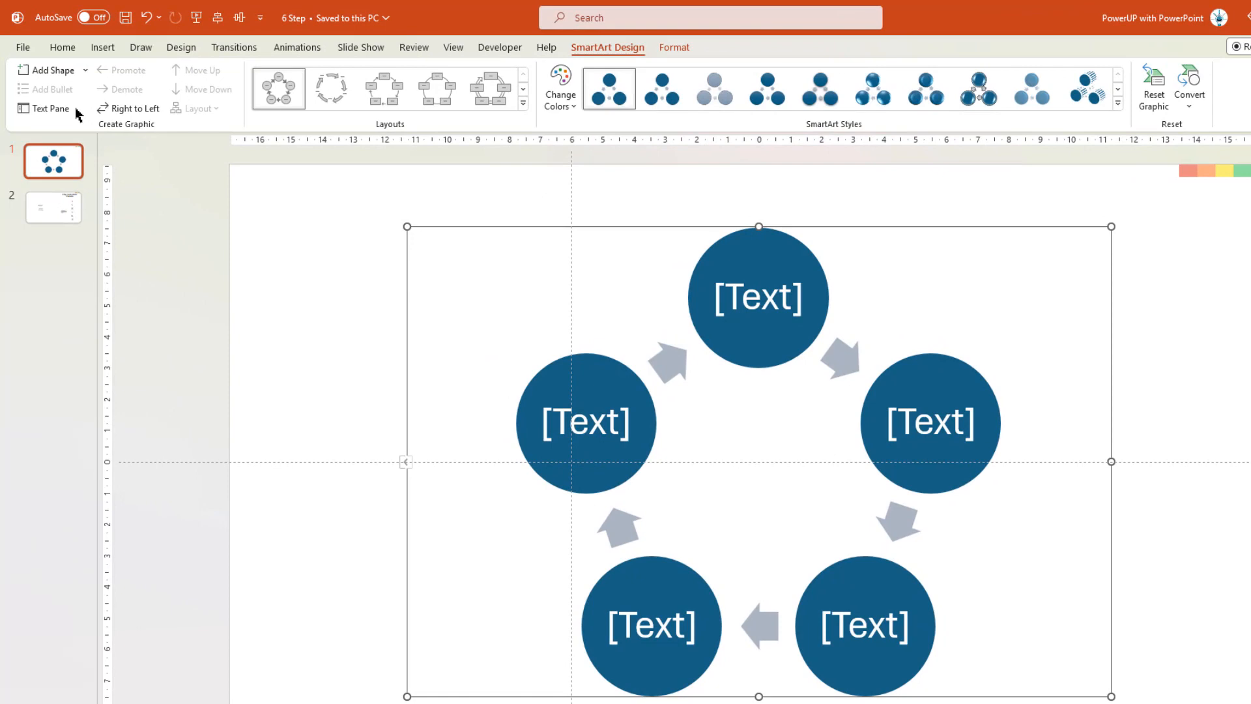
# Add shapes to the cycle until it holds ten circles
pyautogui.click(54, 71)
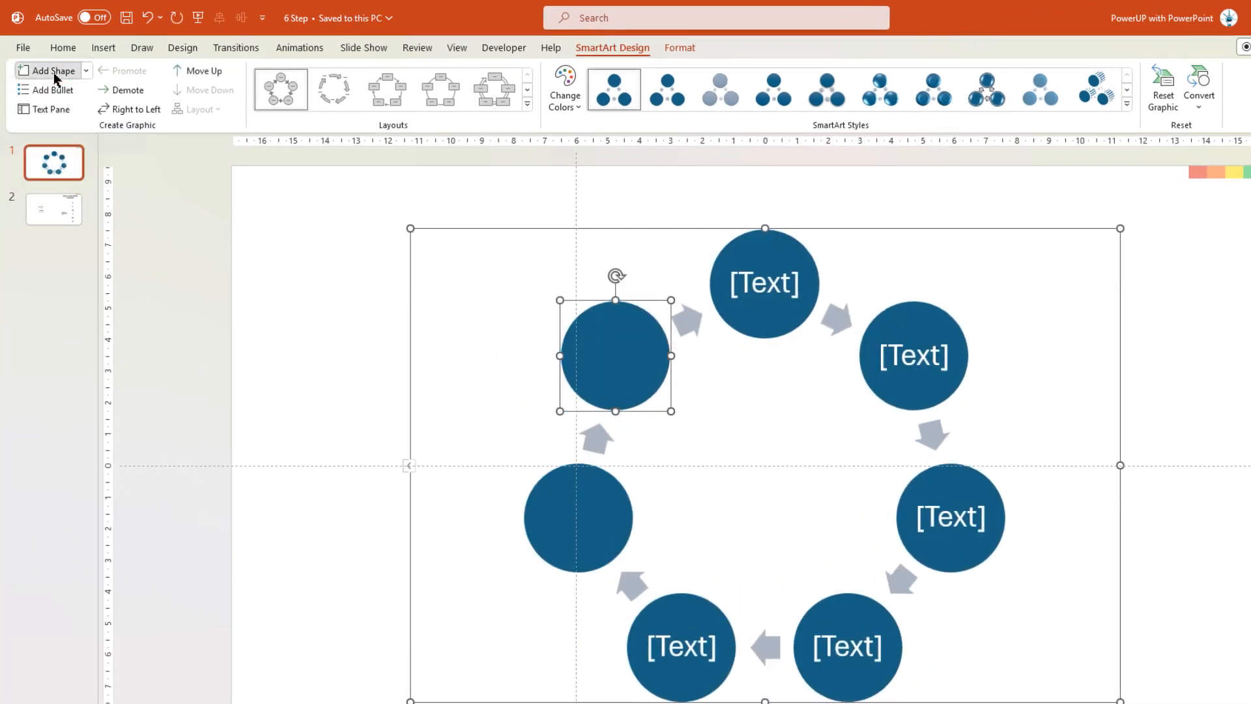
pyautogui.doubleClick(54, 71)
pyautogui.click(54, 71)
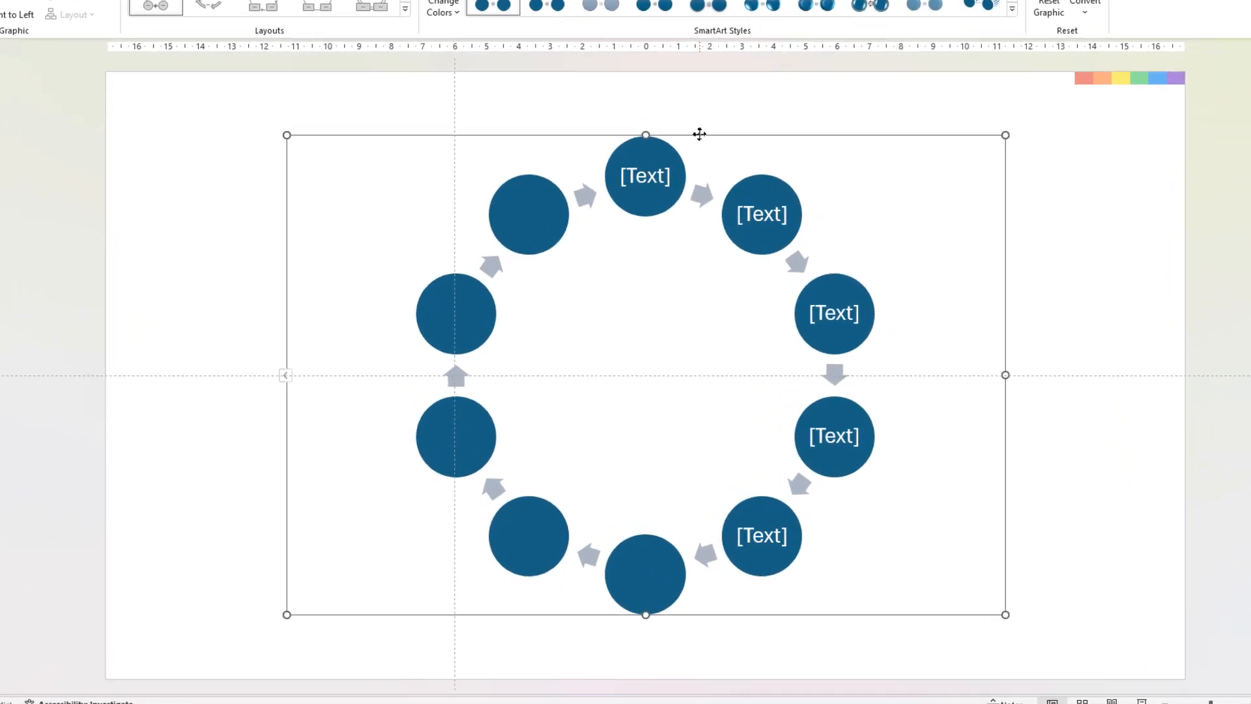
# Convert the SmartArt to shapes and ungroup it into individual circles and arrows
pyautogui.rightClick(721, 202)
pyautogui.moveTo(728, 271)
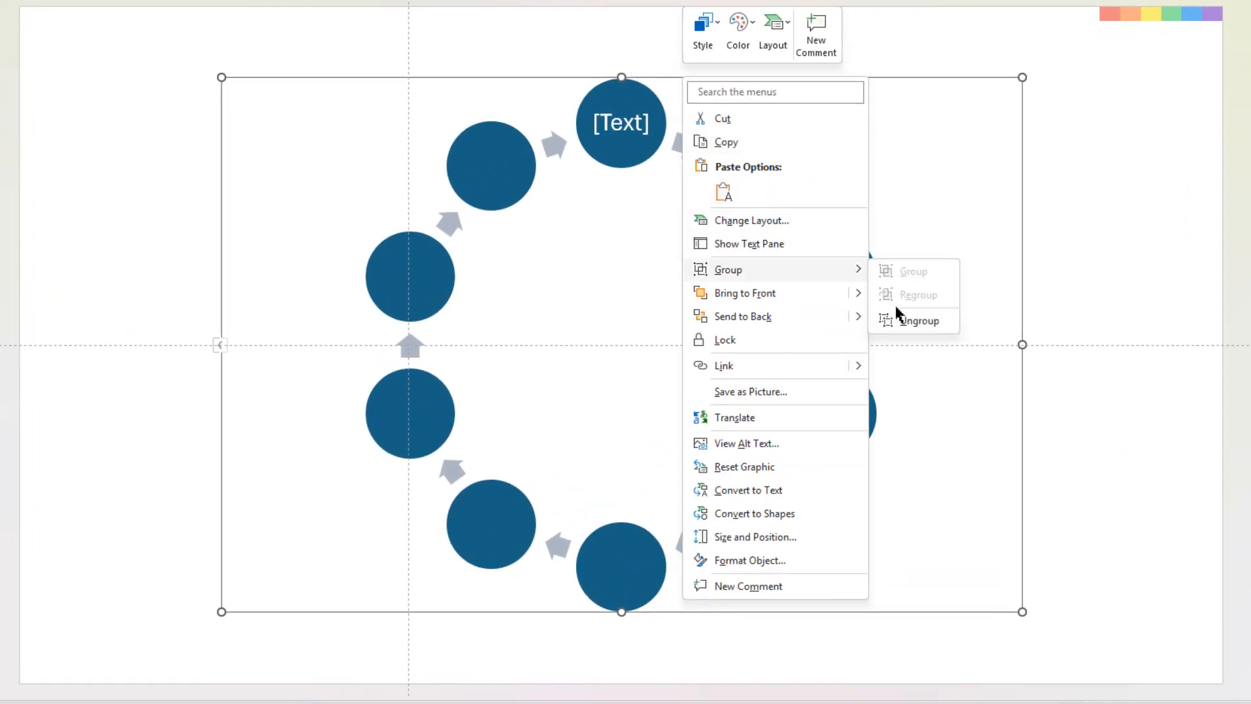
pyautogui.click(914, 322)
pyautogui.rightClick(689, 75)
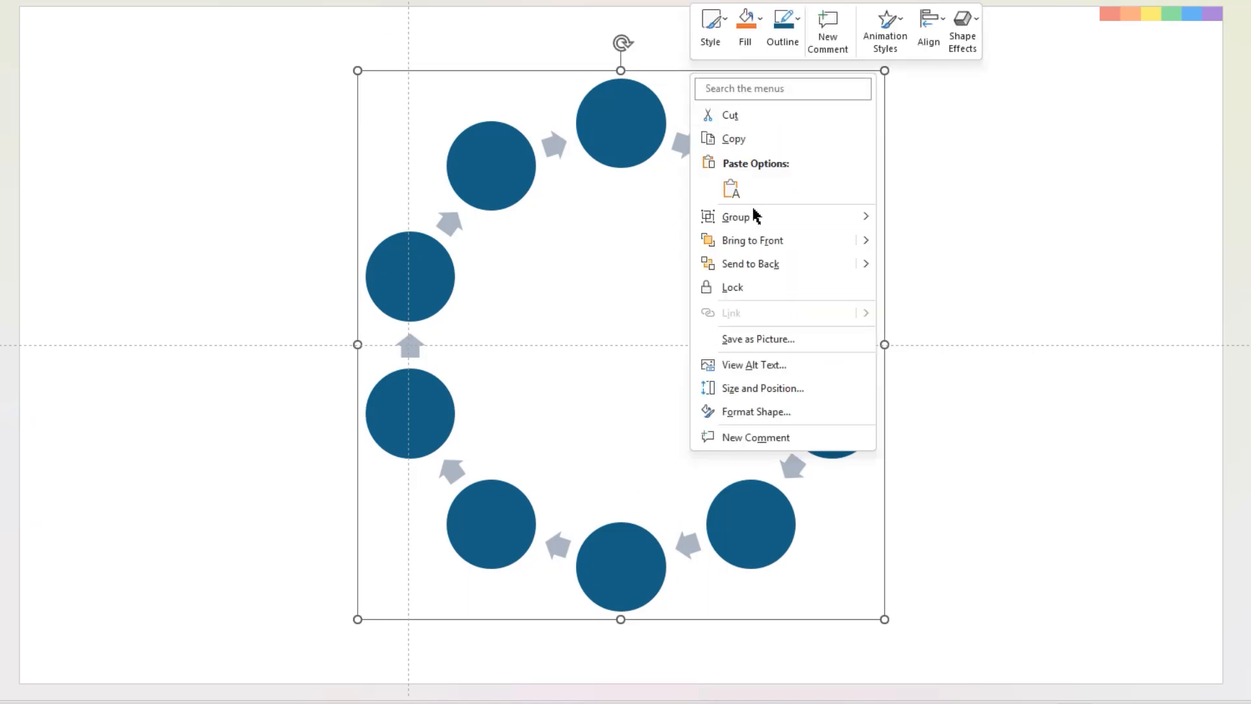
pyautogui.click(914, 268)
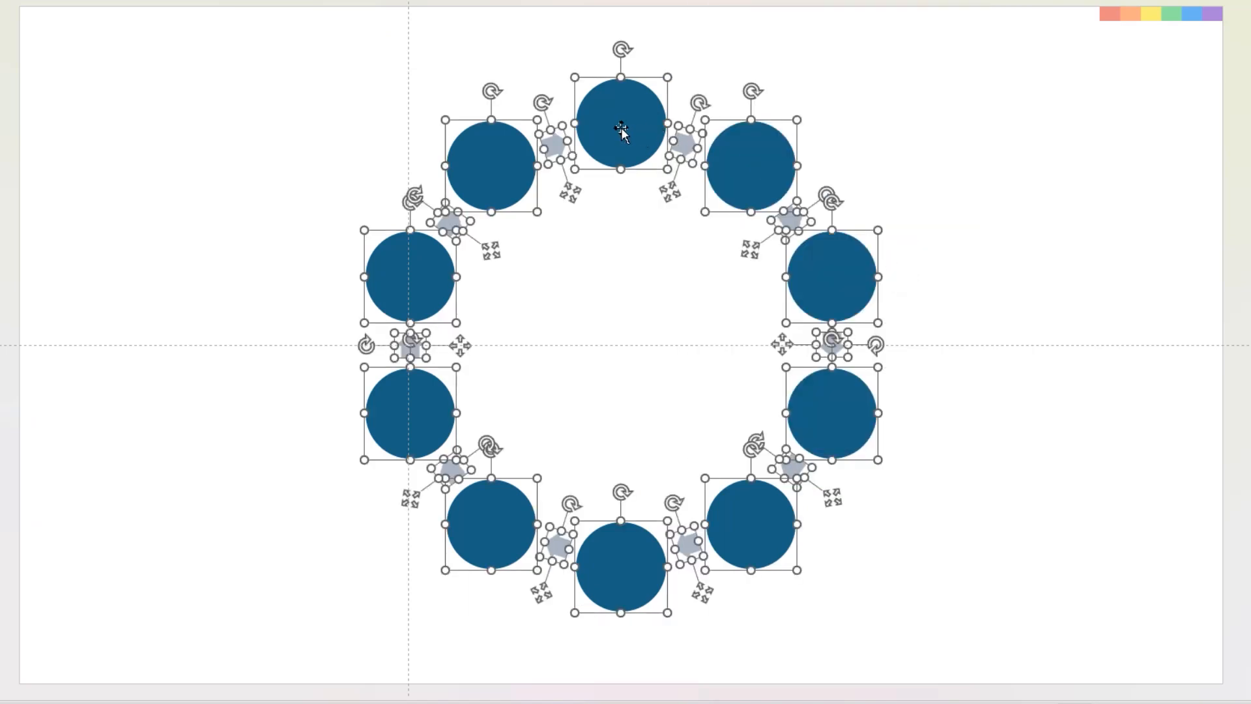
# Keep six right-hand circles, delete the rest, and enlarge them from centre until they overlap
pyautogui.keyDown('shift'); pyautogui.click(623, 564); pyautogui.keyUp('shift')
pyautogui.keyDown('shift'); pyautogui.click(750, 528); pyautogui.keyUp('shift')
pyautogui.keyDown('shift'); pyautogui.click(831, 415); pyautogui.keyUp('shift')
pyautogui.keyDown('shift'); pyautogui.click(836, 277); pyautogui.keyUp('shift')
pyautogui.keyDown('shift'); pyautogui.click(750, 164); pyautogui.keyUp('shift')
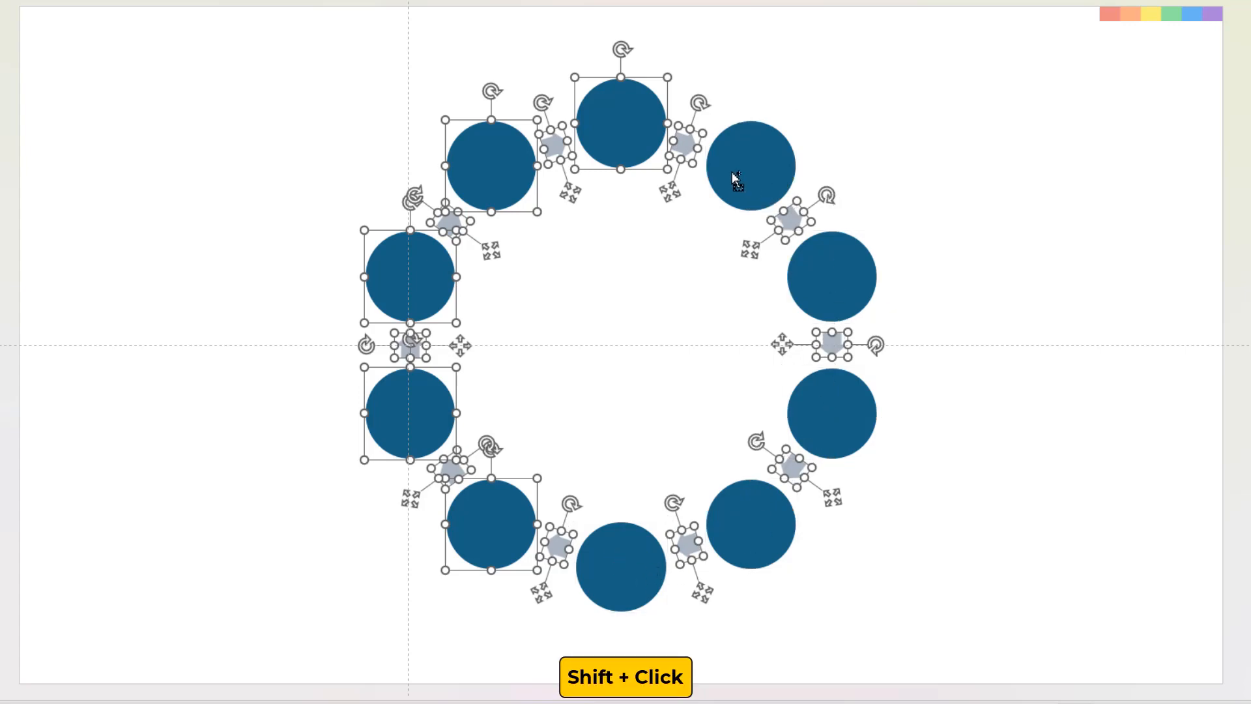
pyautogui.keyDown('shift'); pyautogui.click(621, 122); pyautogui.keyUp('shift')
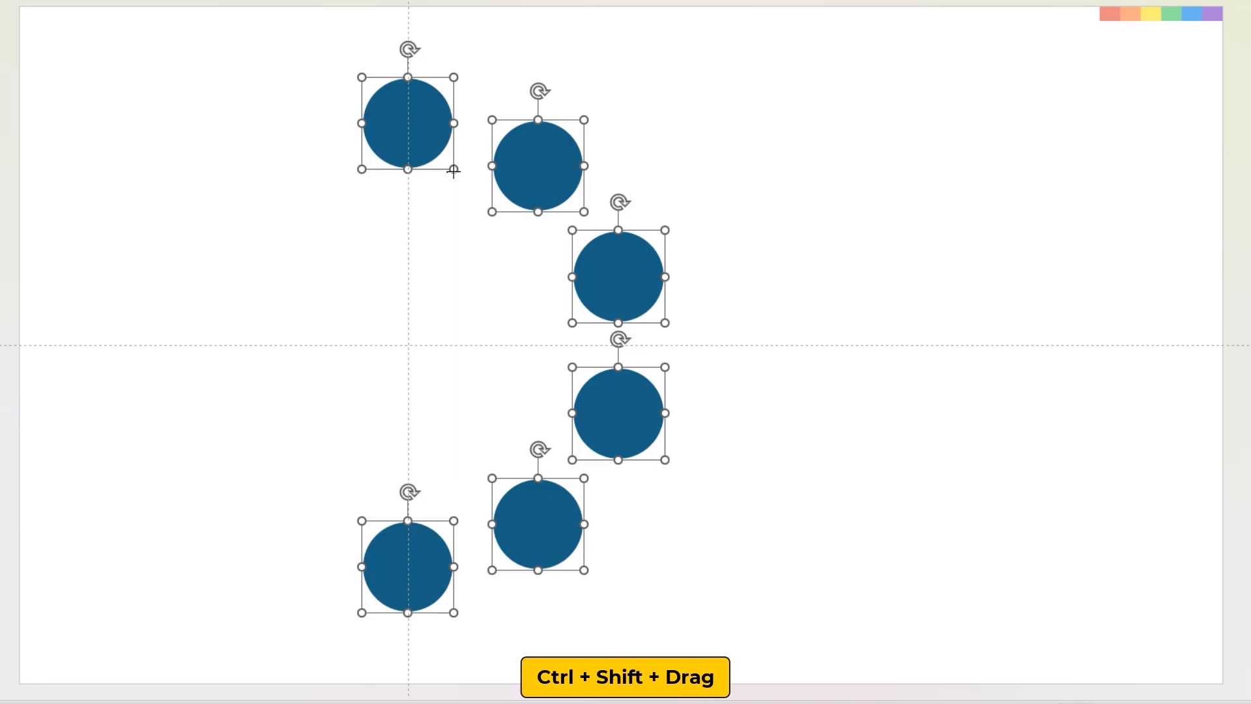
pyautogui.moveTo(454, 171); pyautogui.dragTo(481, 195)
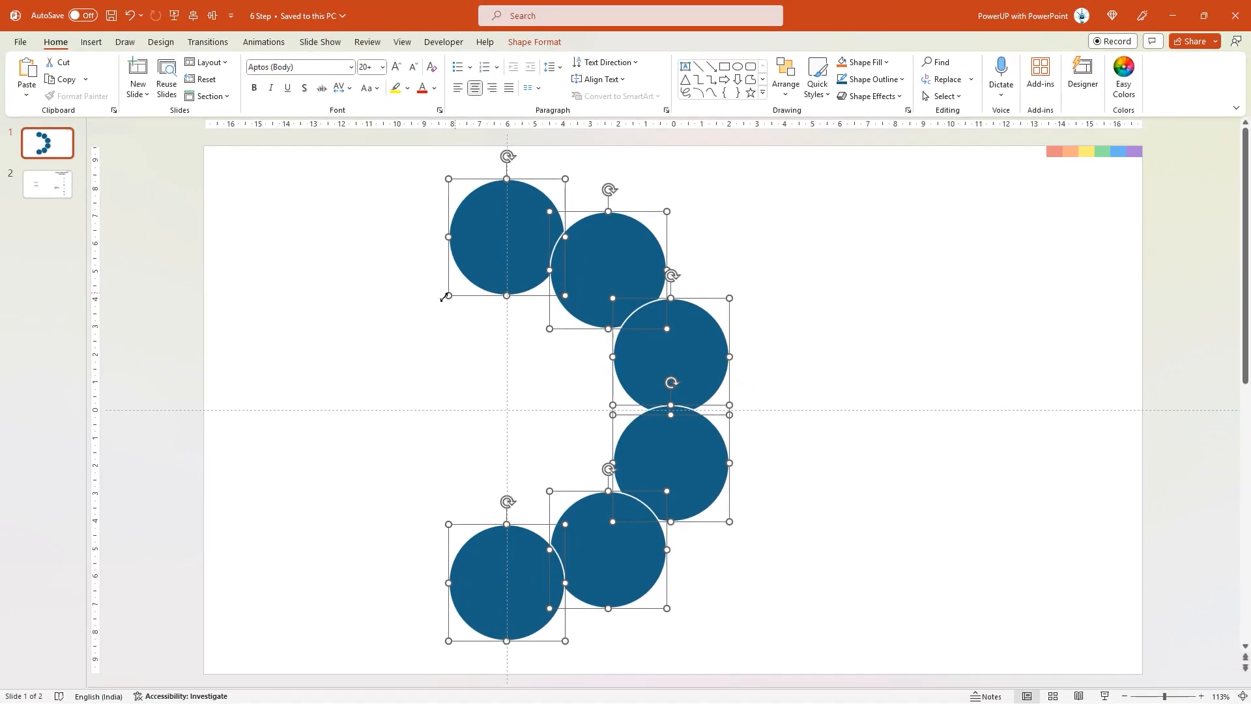
# Place a small oval at the top circle's lower edge, centred on the vertical guide
pyautogui.click(421, 308)
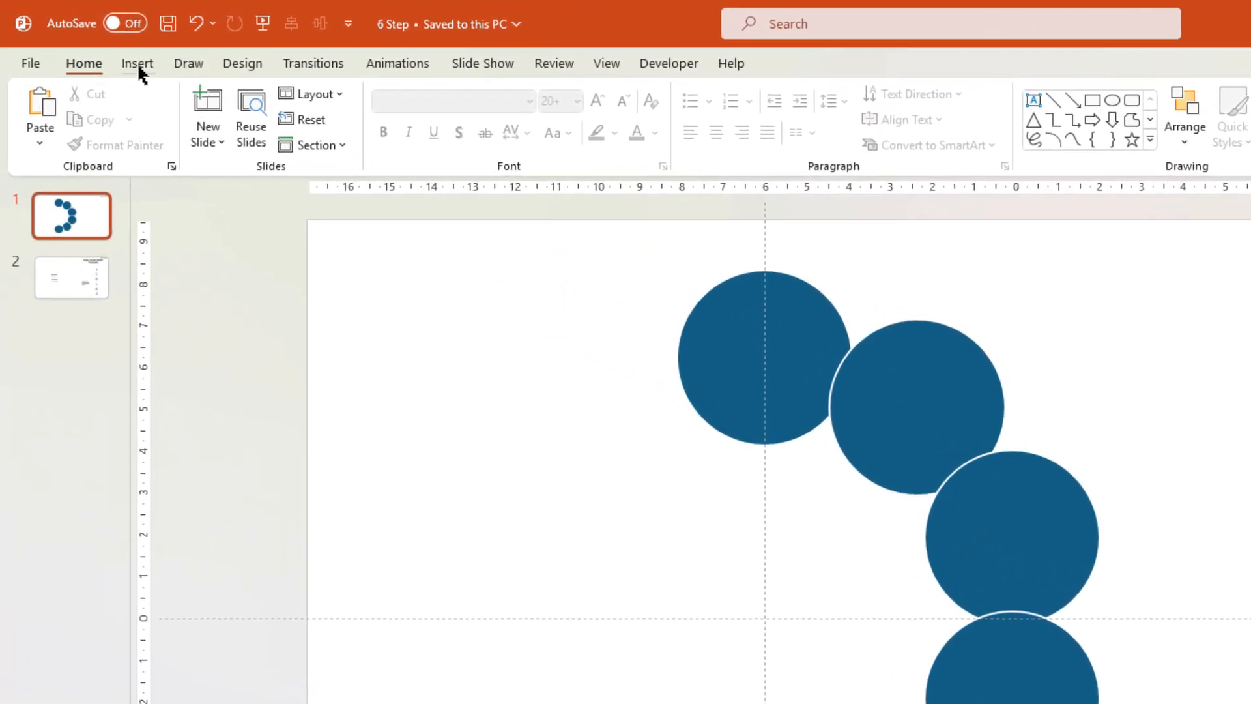
pyautogui.click(136, 62)
pyautogui.click(433, 117)
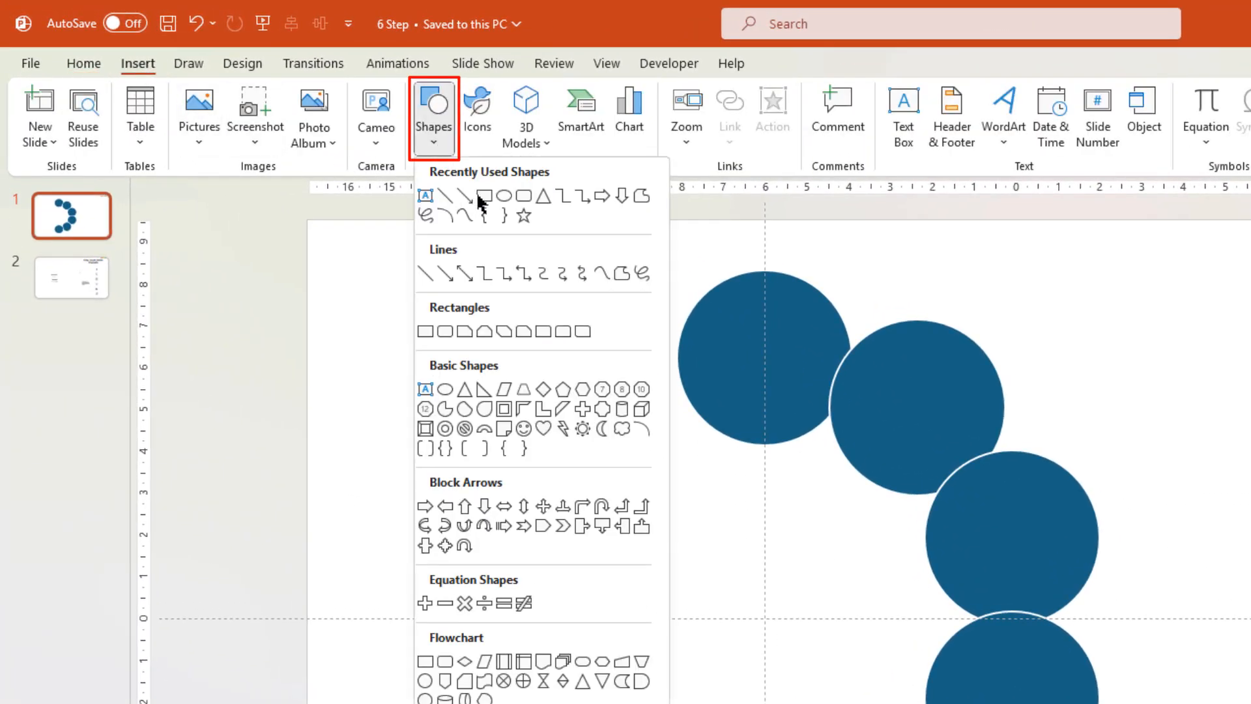
pyautogui.click(504, 196)
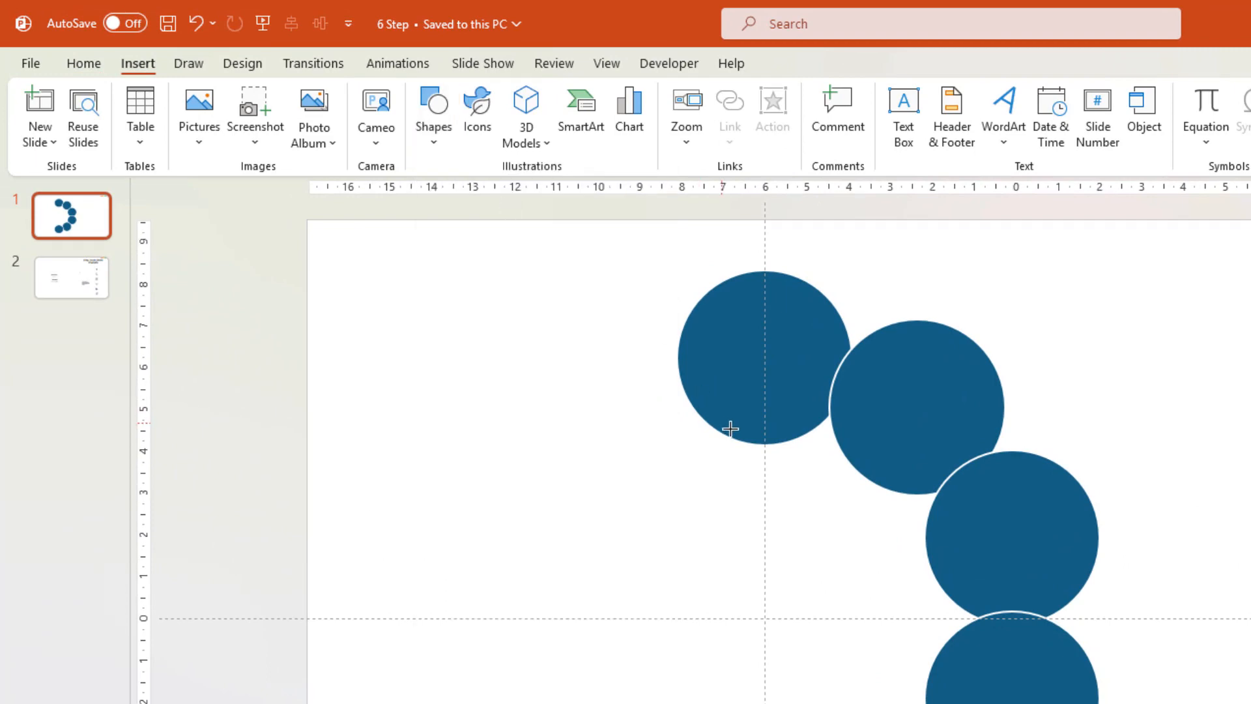
pyautogui.click(773, 448)
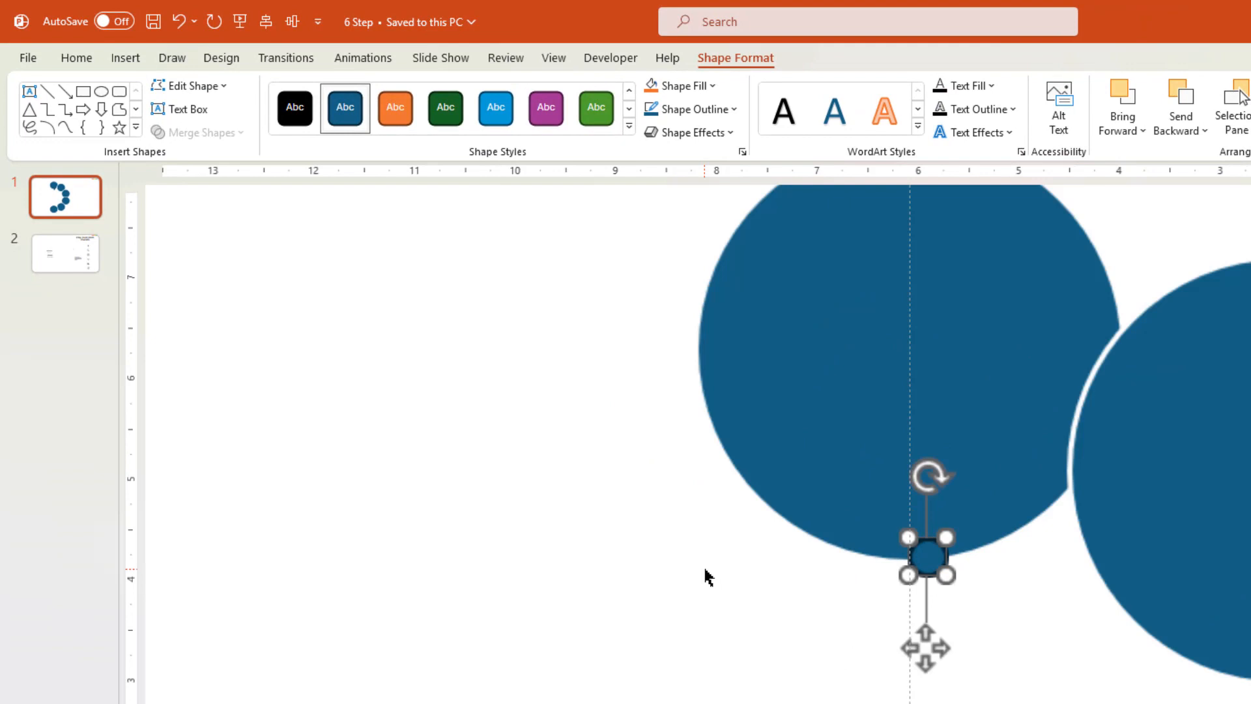
pyautogui.moveTo(934, 560); pyautogui.dragTo(914, 566)
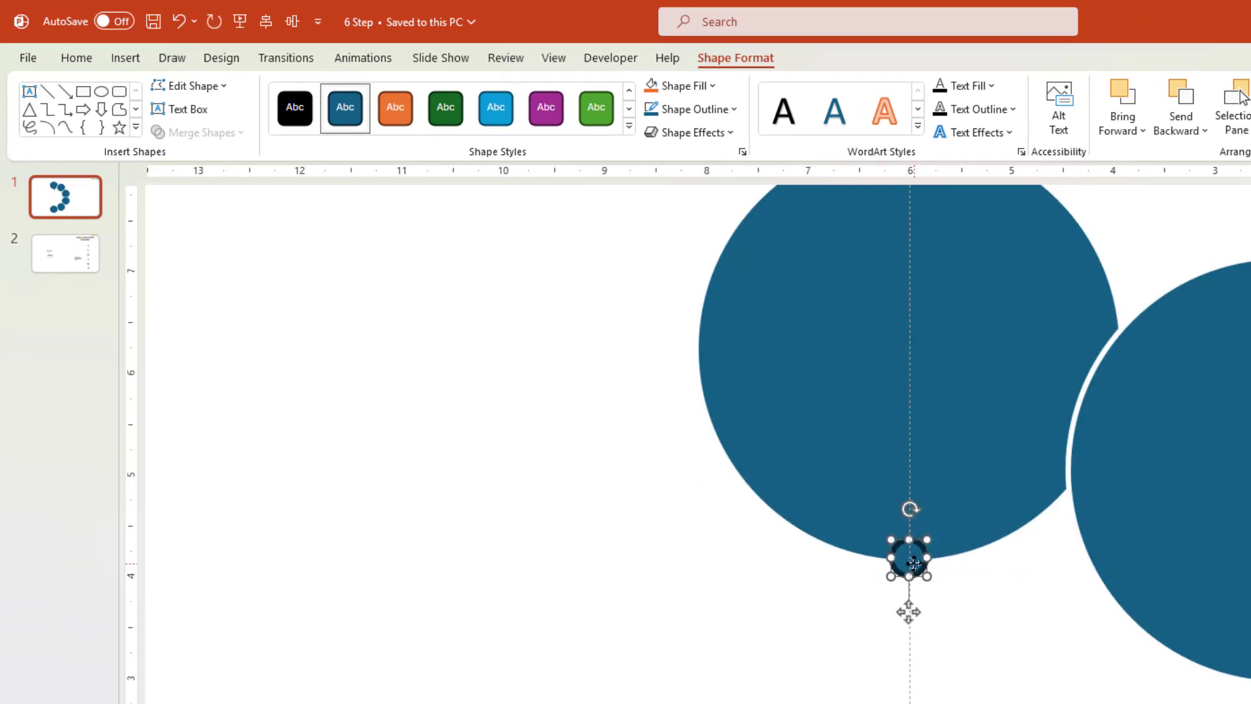
# Fill the small oval with white
pyautogui.click(711, 86)
pyautogui.click(651, 131)
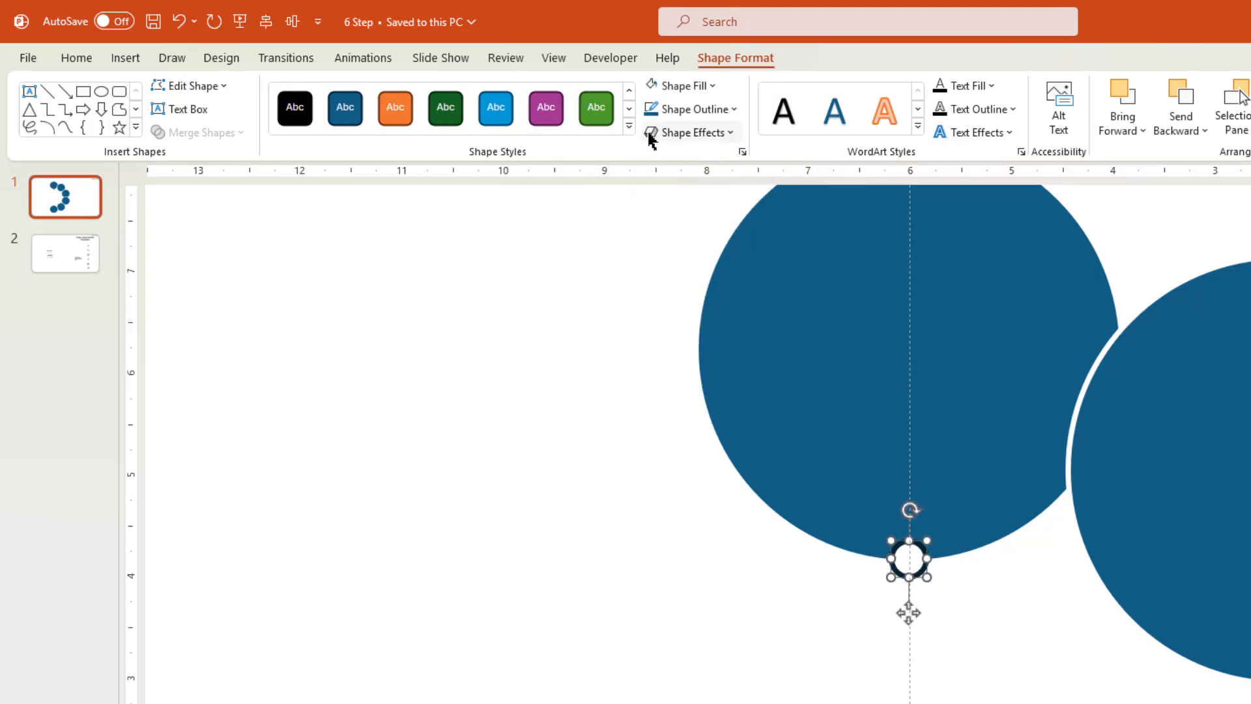
pyautogui.scroll(-2, 922, 592)
pyautogui.hotkey('ctrl', '-')
pyautogui.scroll(1, 909, 557)
pyautogui.click(711, 572)
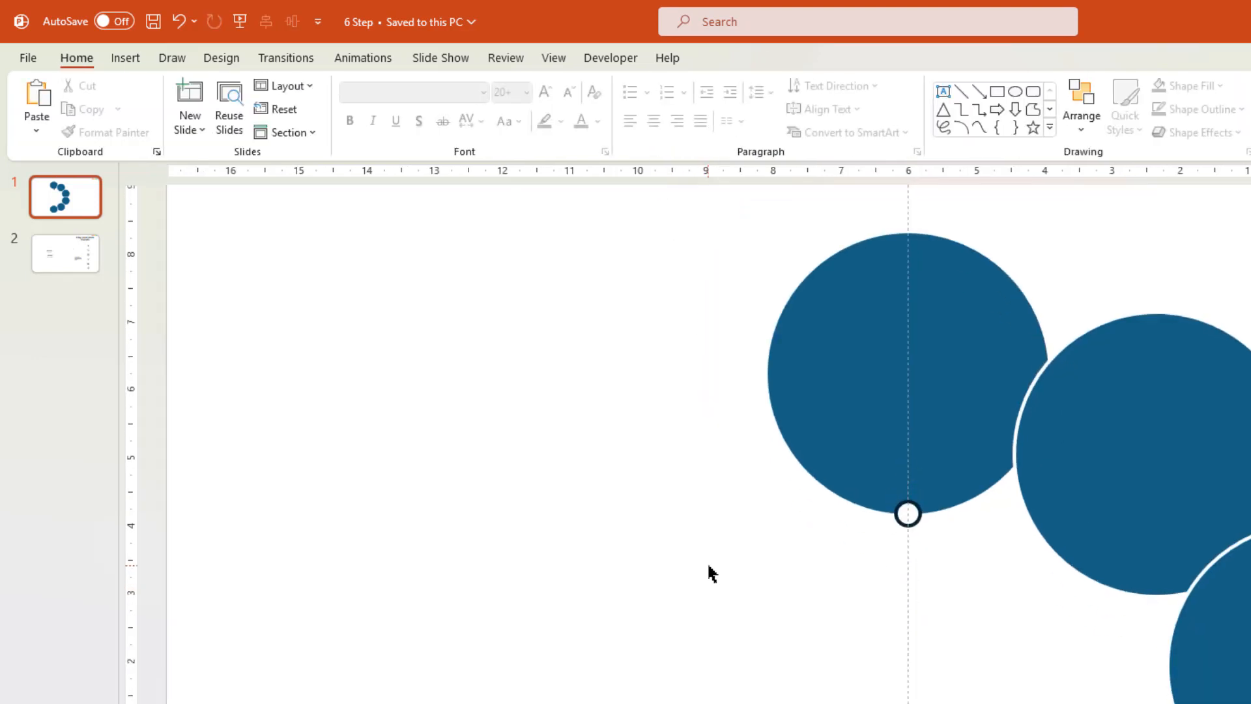
# Draw a vertical line from the small circle down to the horizontal guide
pyautogui.click(125, 58)
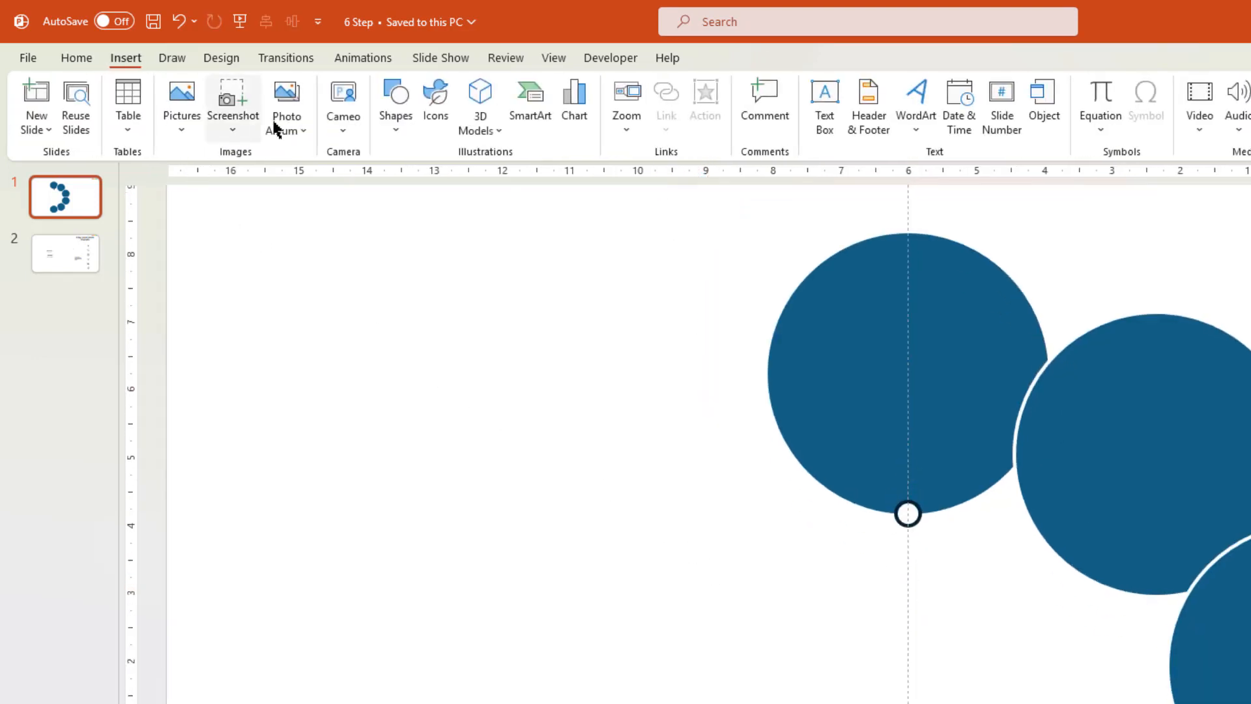
pyautogui.click(395, 115)
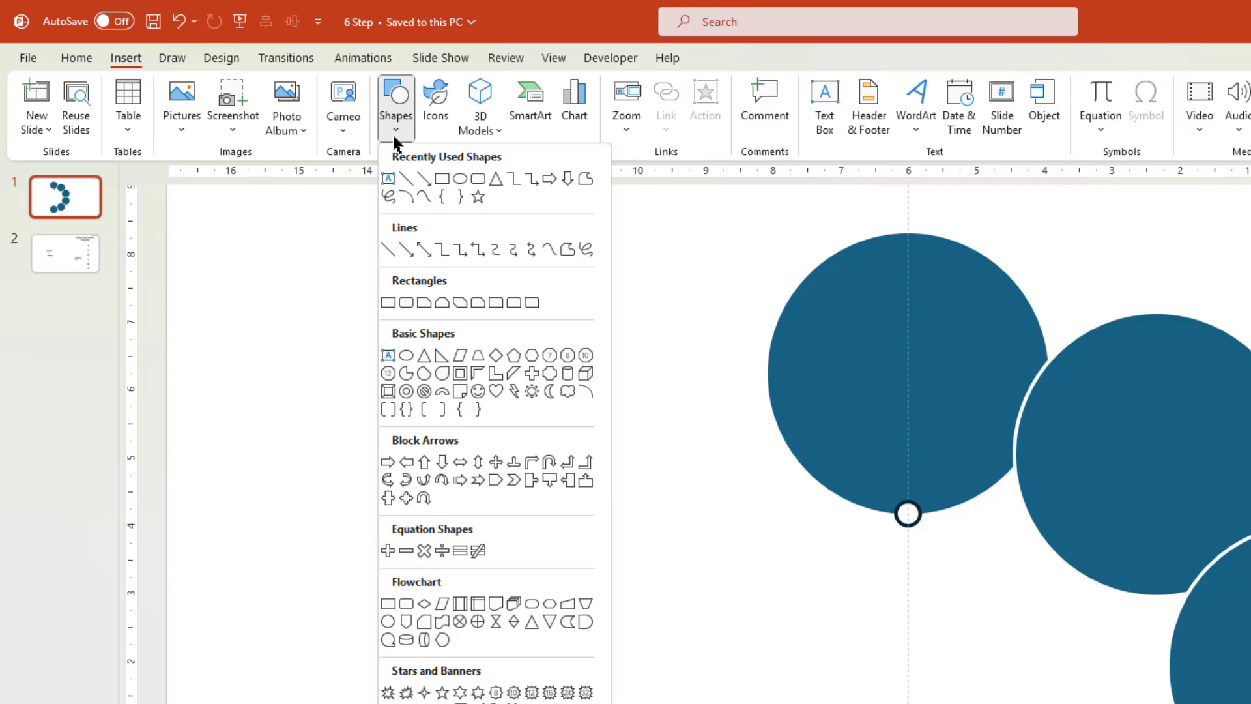
pyautogui.click(414, 181)
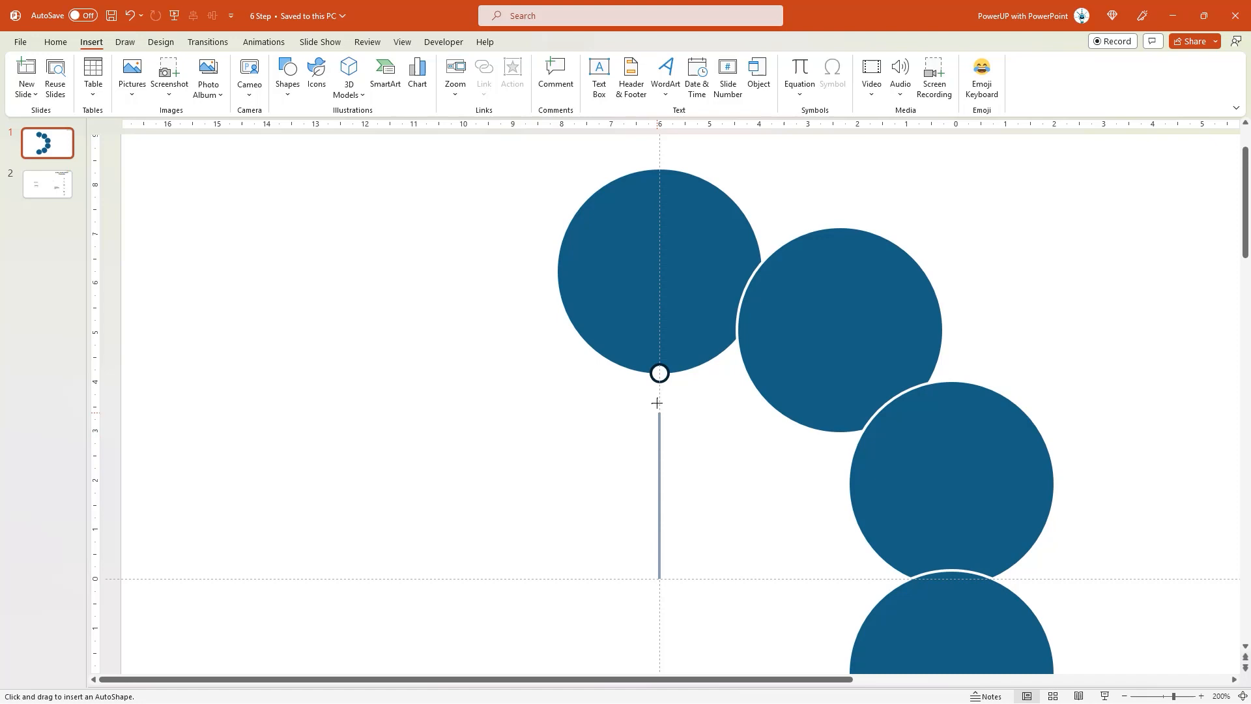
pyautogui.moveTo(659, 577); pyautogui.dragTo(660, 372)
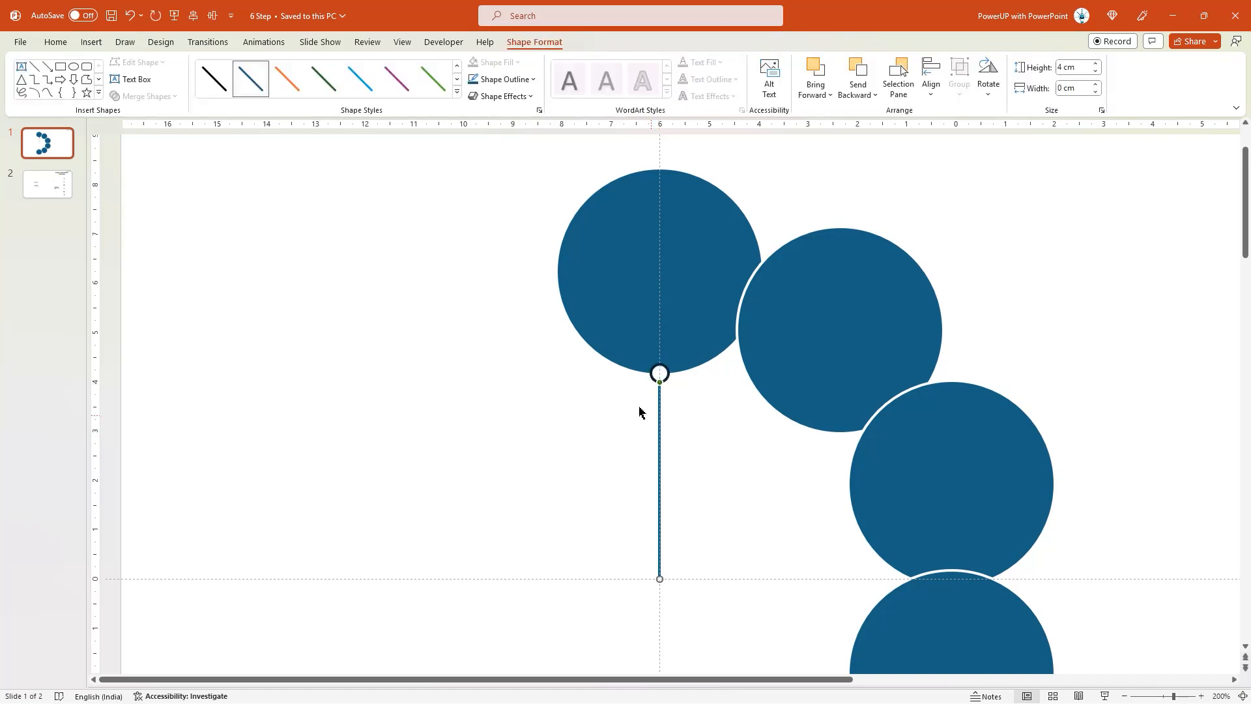
# Give the line a pale outline colour, 2¼ pt weight, and send it behind the circles
pyautogui.click(501, 79)
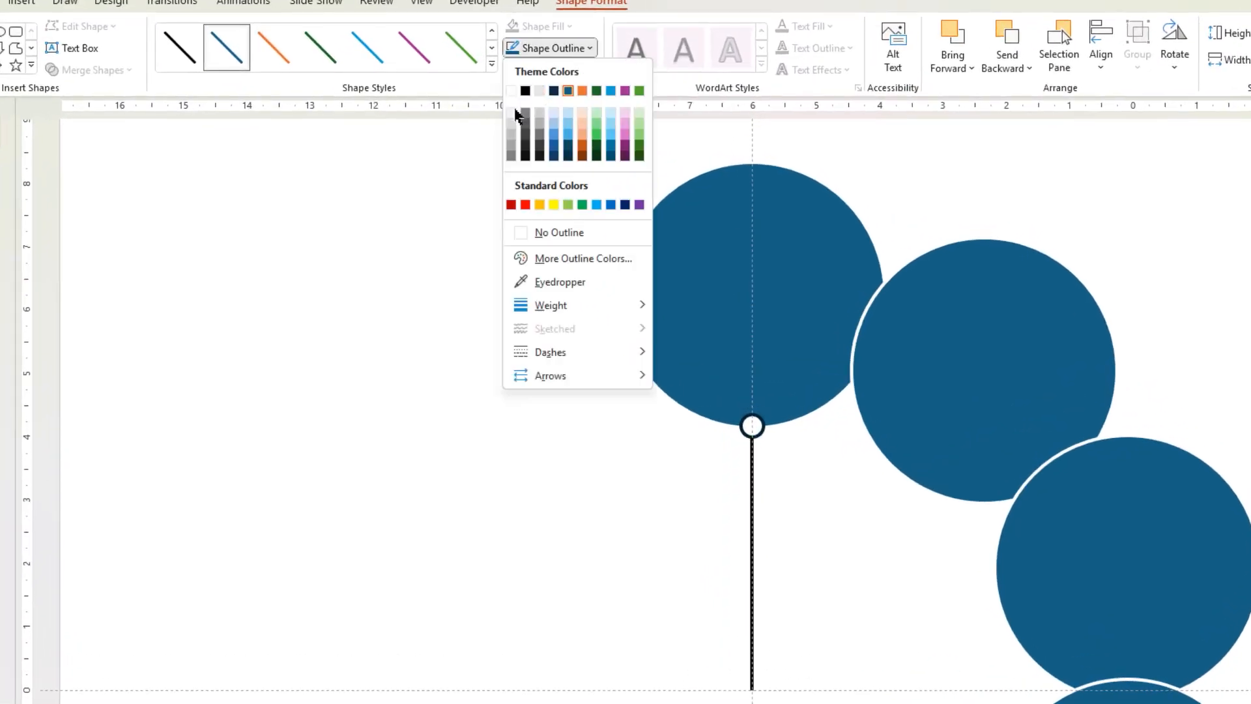
pyautogui.click(511, 123)
pyautogui.click(589, 47)
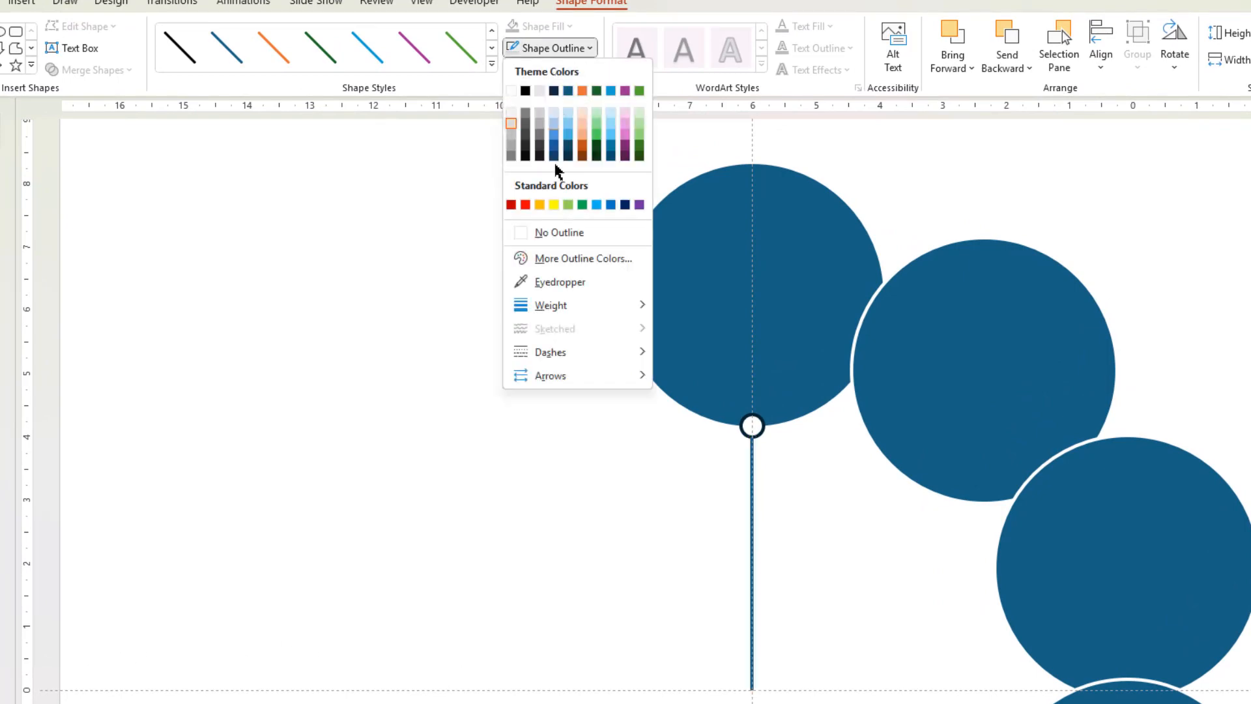
pyautogui.moveTo(550, 305)
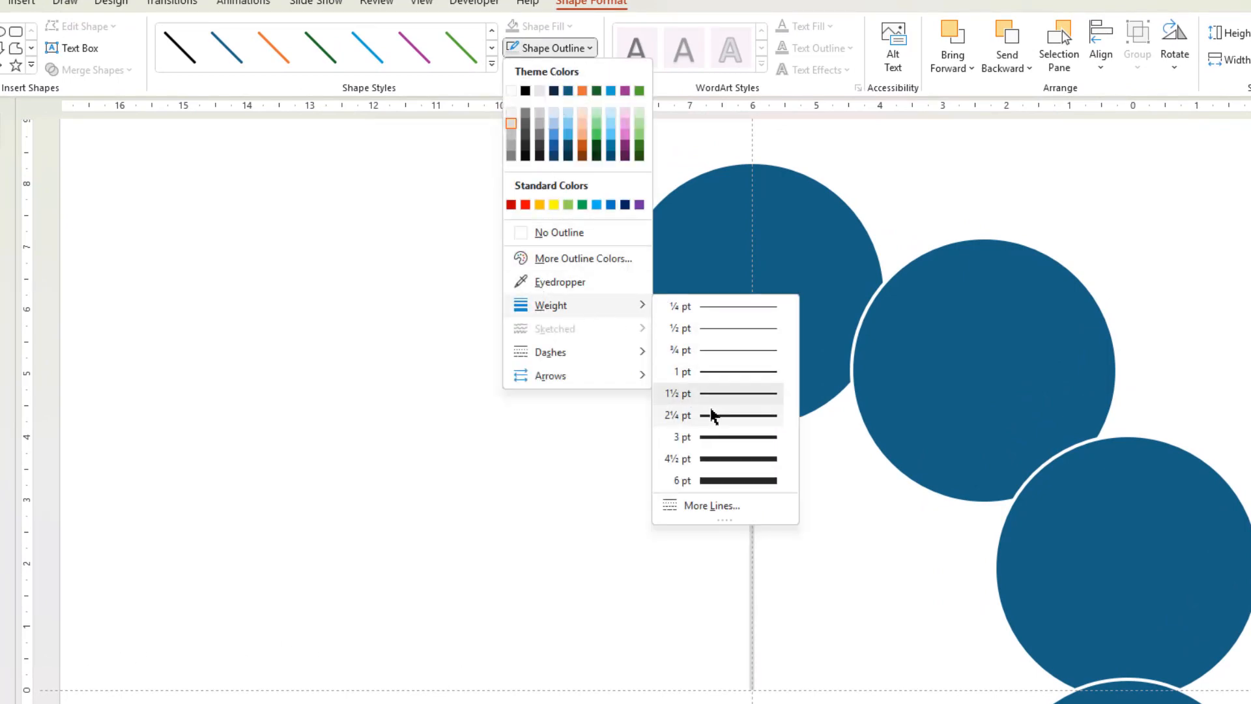
pyautogui.click(711, 415)
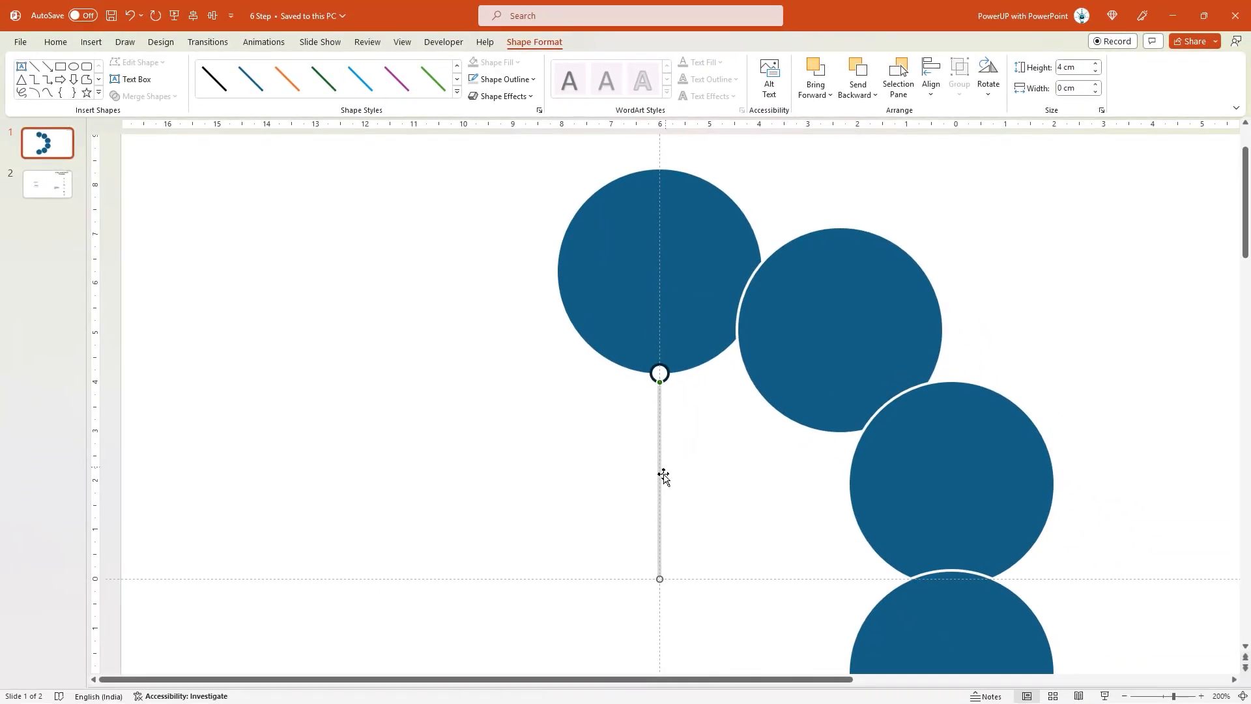
pyautogui.rightClick(659, 481)
pyautogui.click(706, 328)
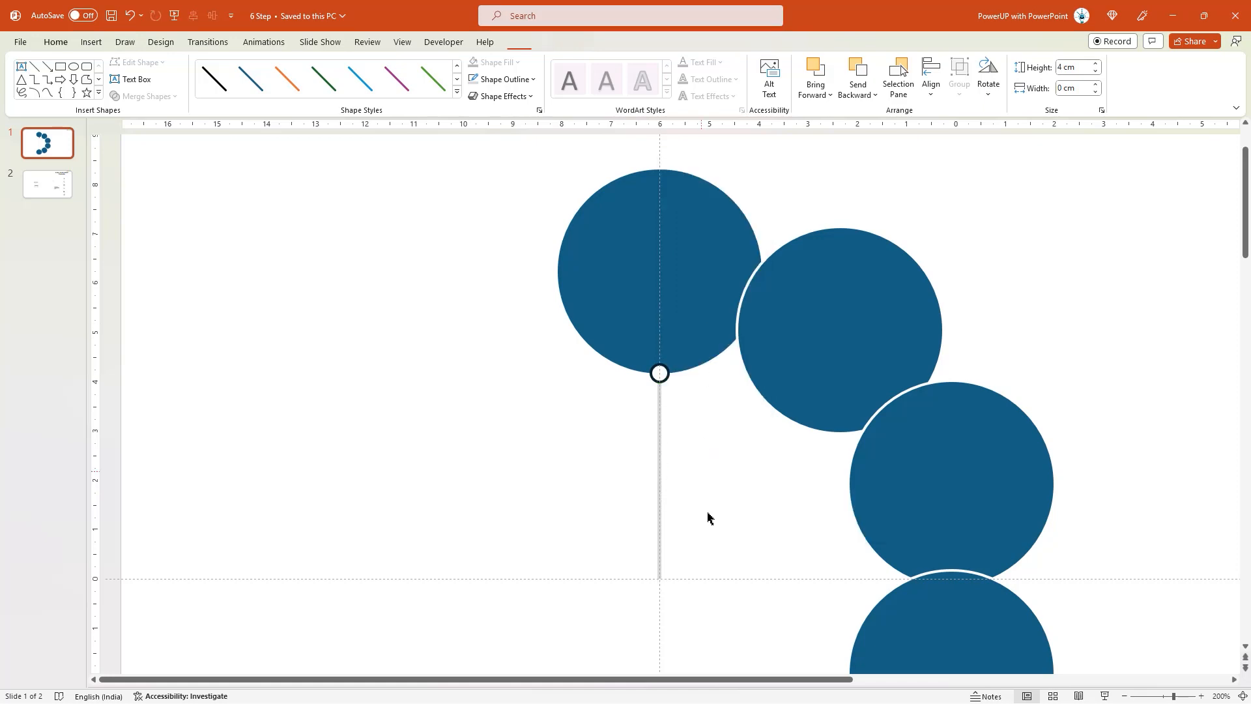
# Group the vertical line with its small ring and duplicate the connector
pyautogui.moveTo(710, 616); pyautogui.dragTo(624, 343)
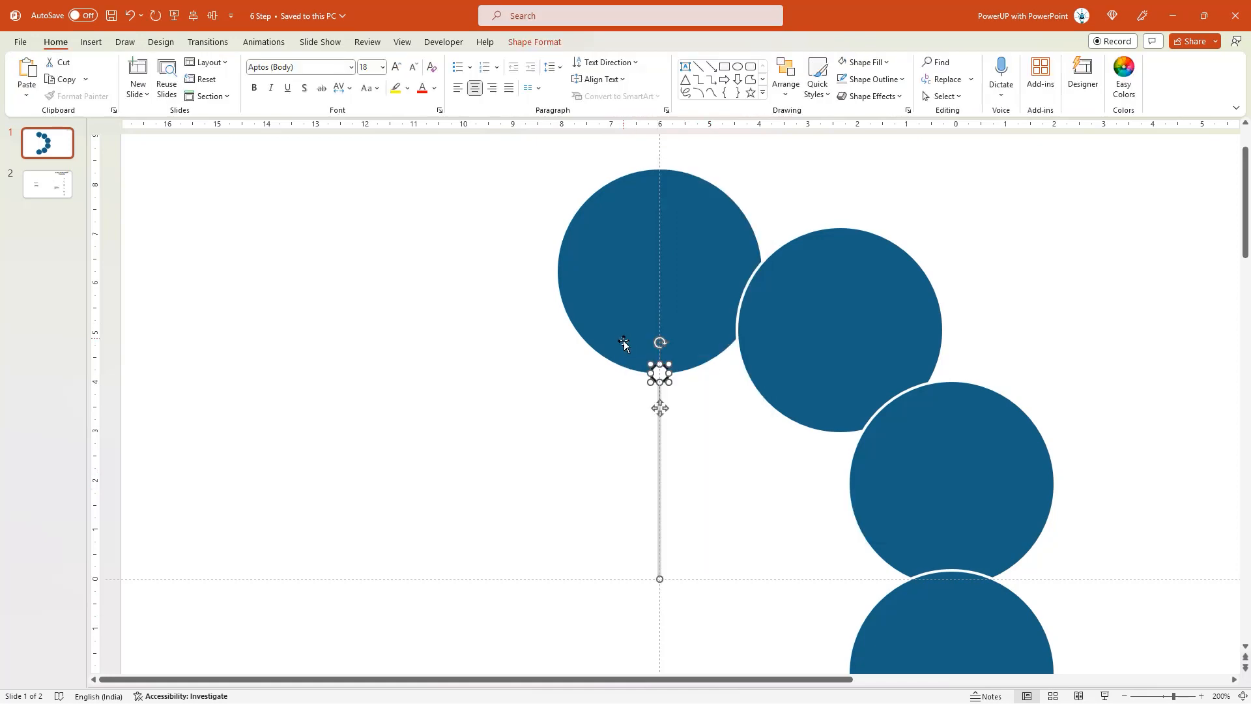
pyautogui.rightClick(660, 444)
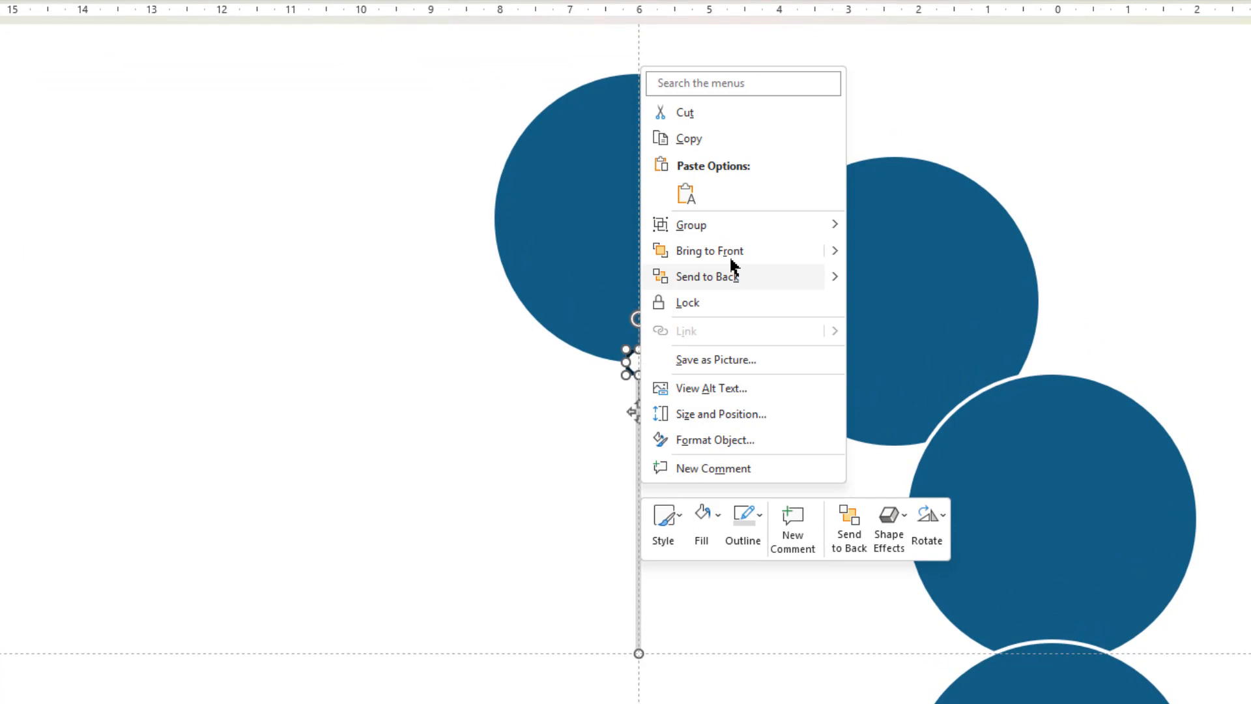
pyautogui.moveTo(691, 225)
pyautogui.click(905, 233)
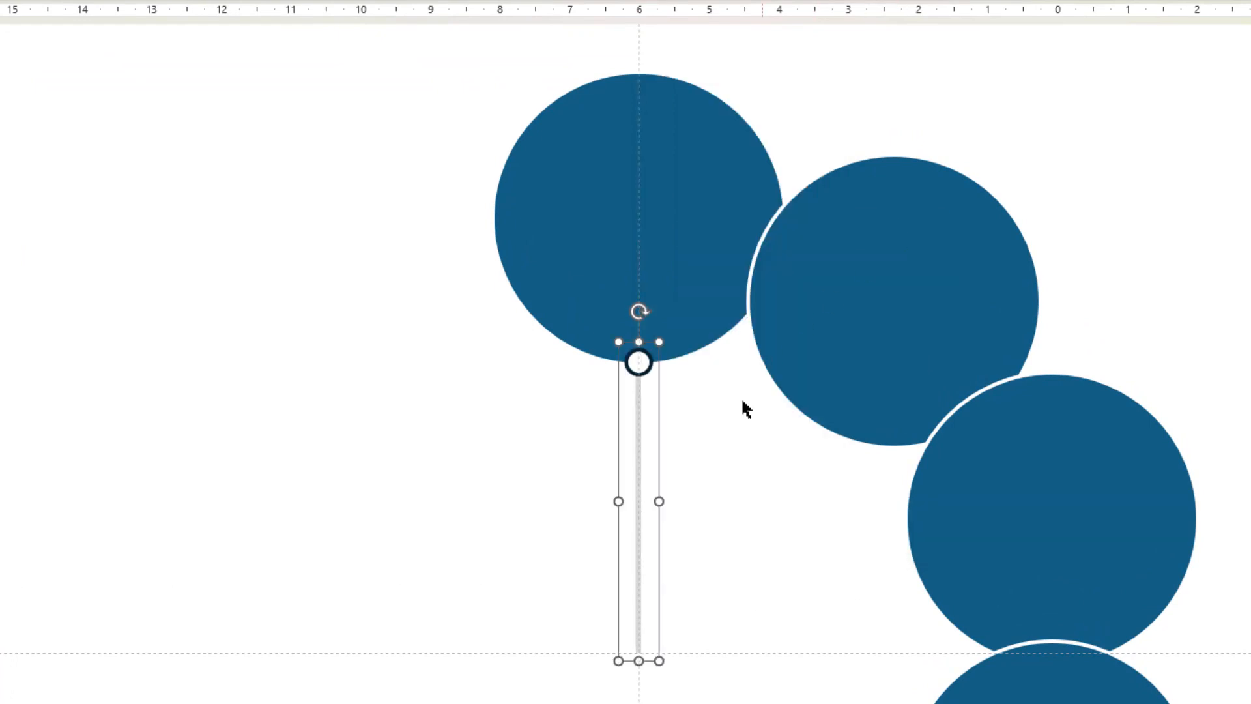
pyautogui.hotkey('ctrl', 'd')
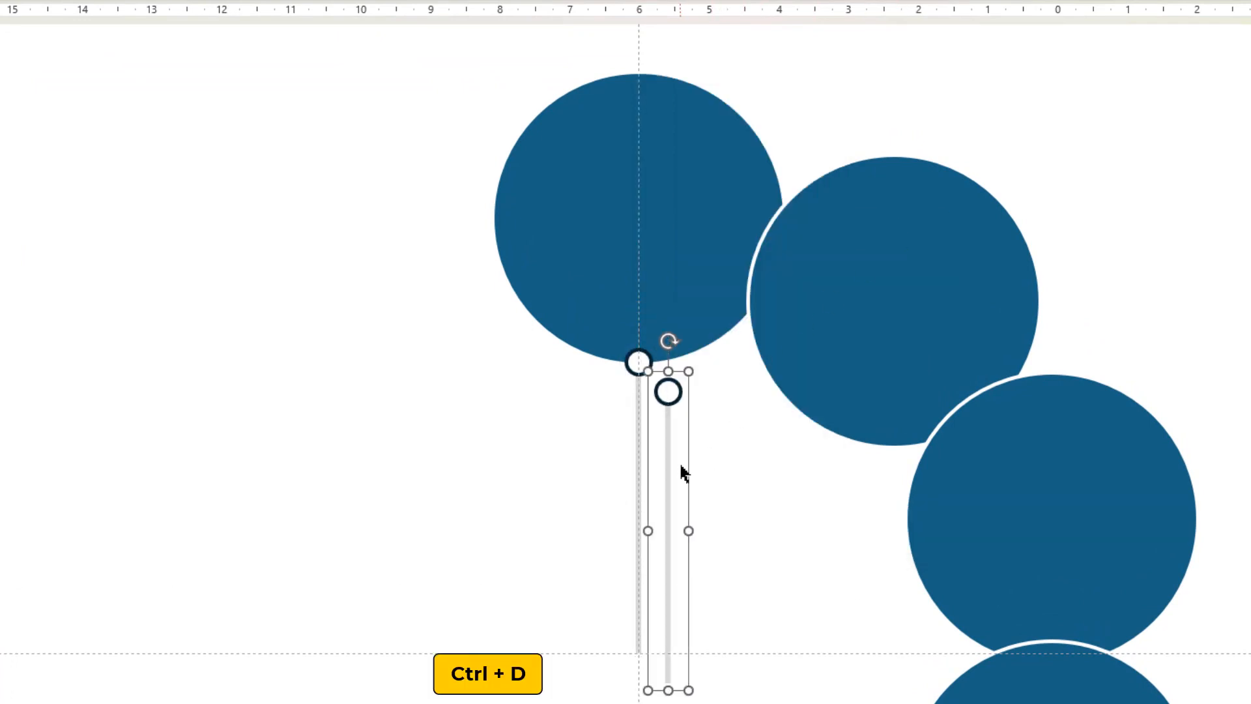
pyautogui.moveTo(683, 473); pyautogui.dragTo(711, 471)
# Rotate the copy 35° in Format Shape and move it to meet the second circle
pyautogui.rightClick(704, 607)
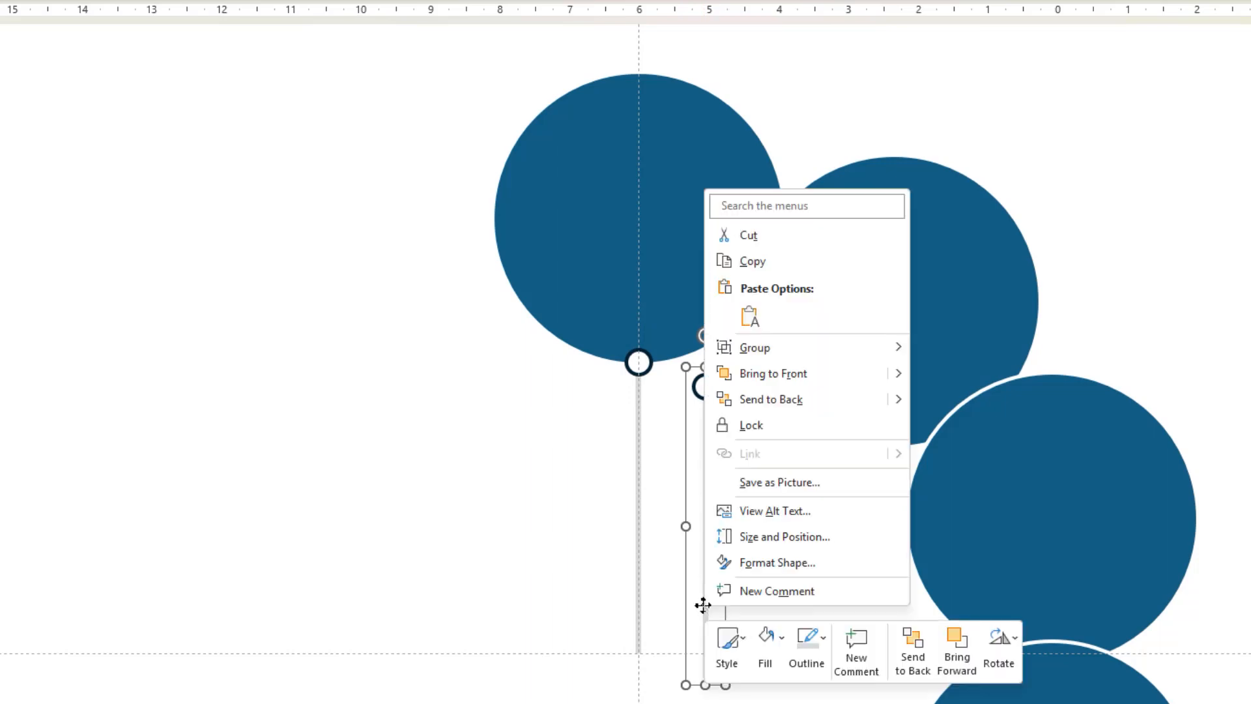
pyautogui.click(774, 563)
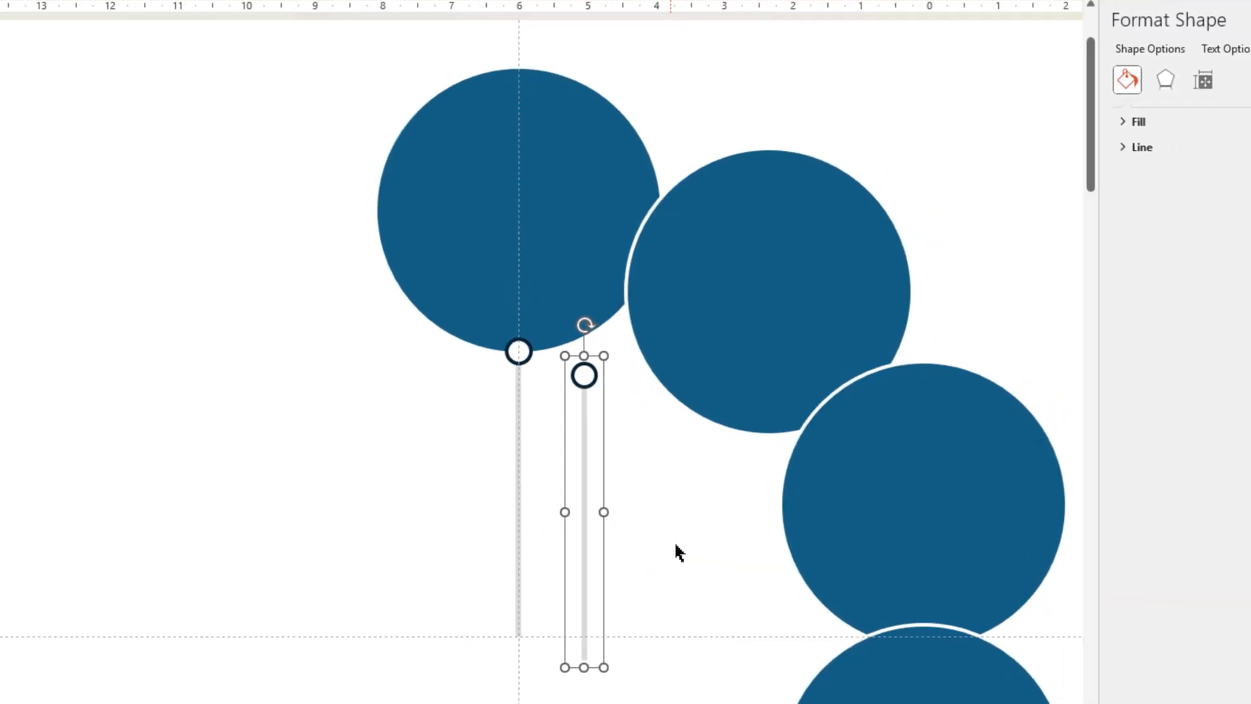
pyautogui.click(1101, 76)
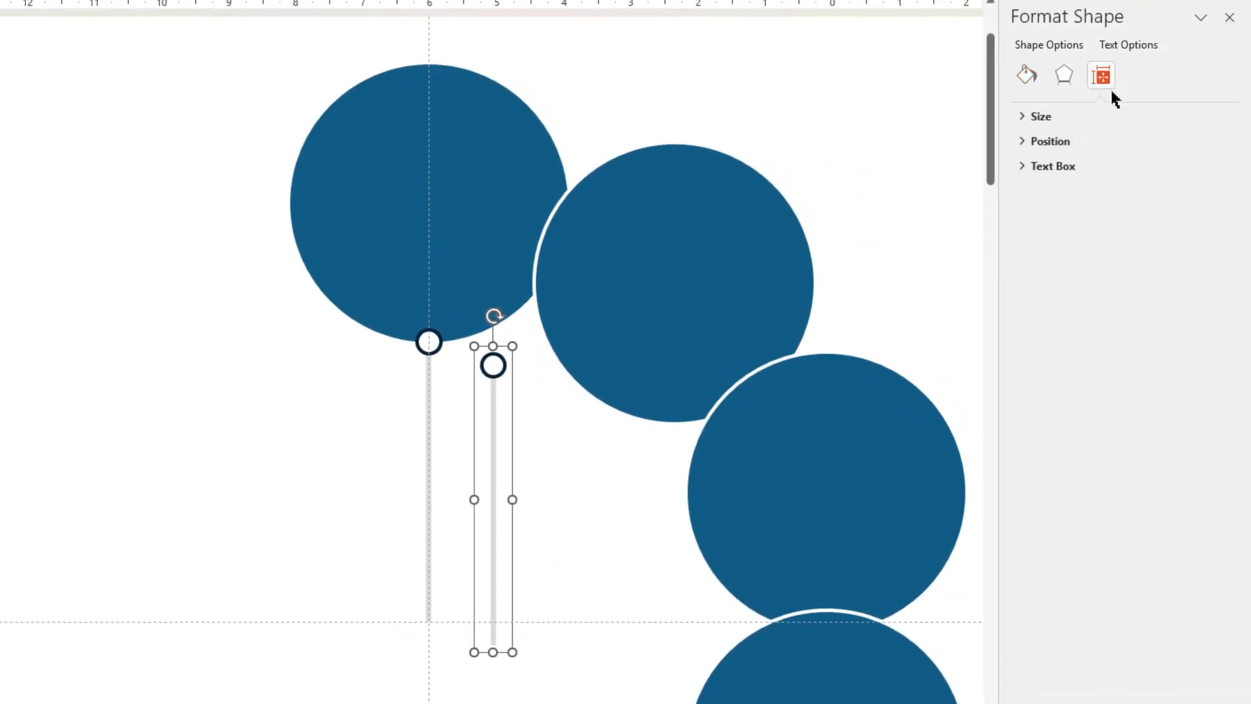
pyautogui.click(1036, 117)
pyautogui.write('35')
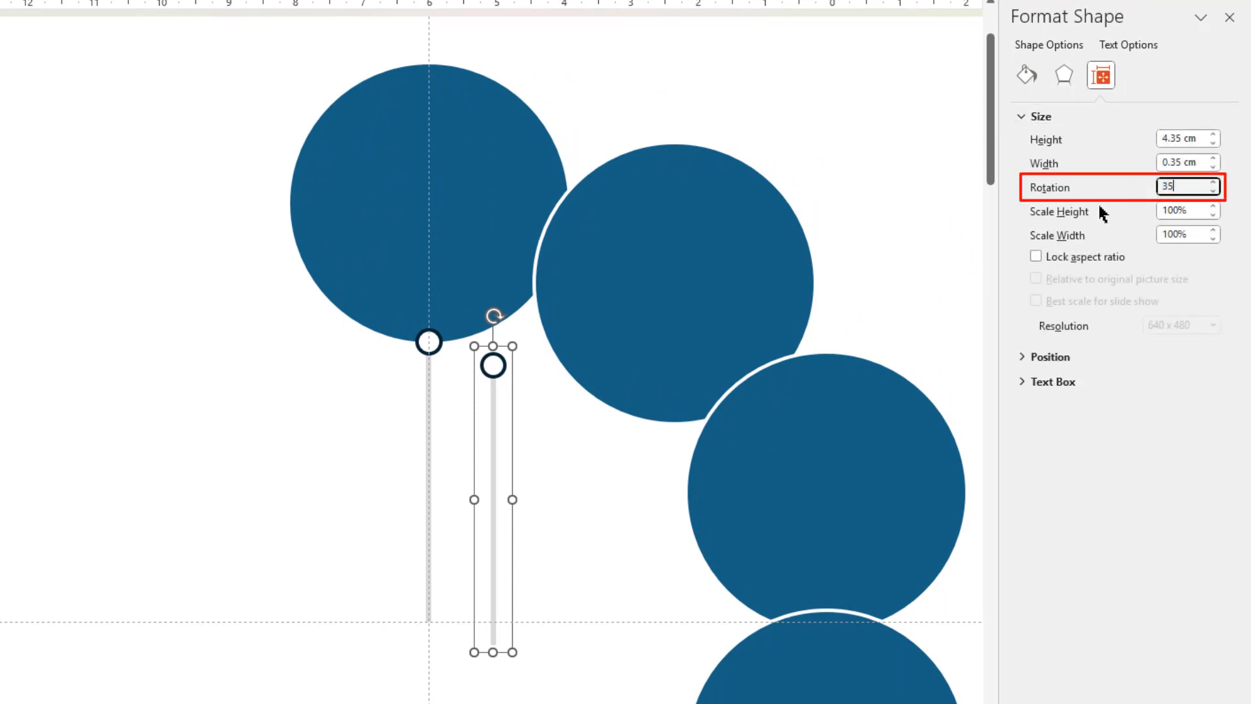
pyautogui.press('Return')
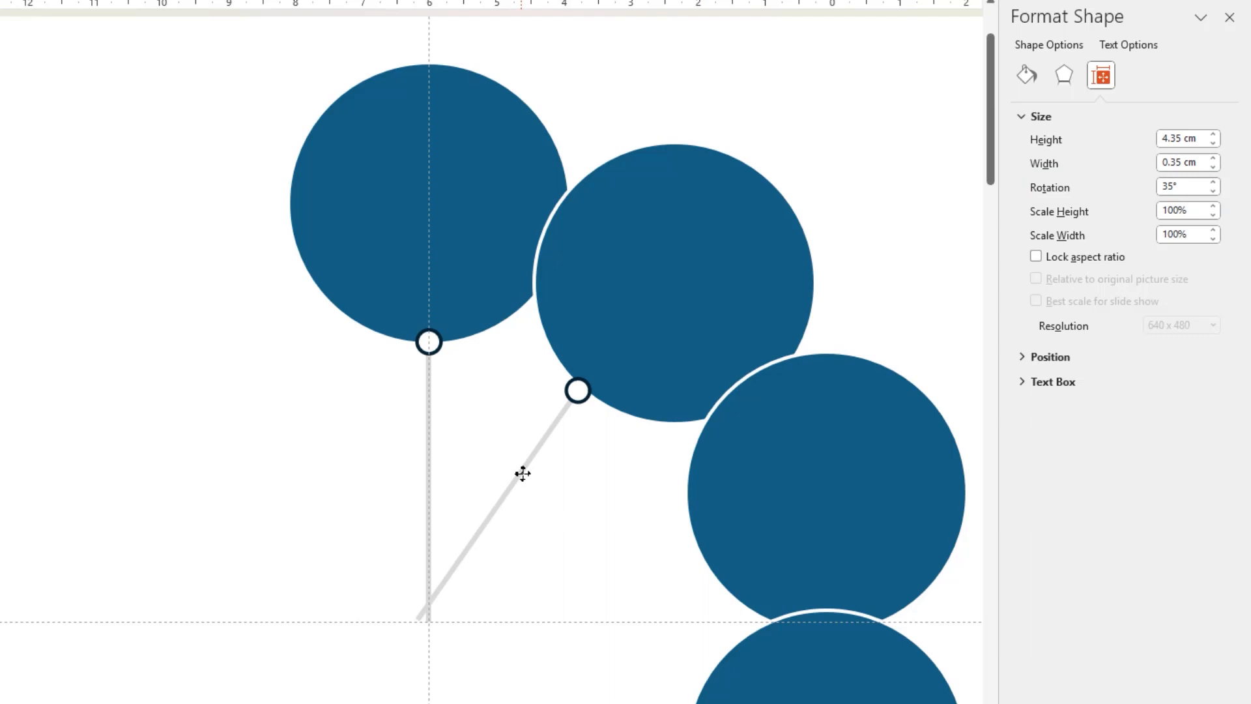
pyautogui.moveTo(513, 476); pyautogui.dragTo(553, 489)
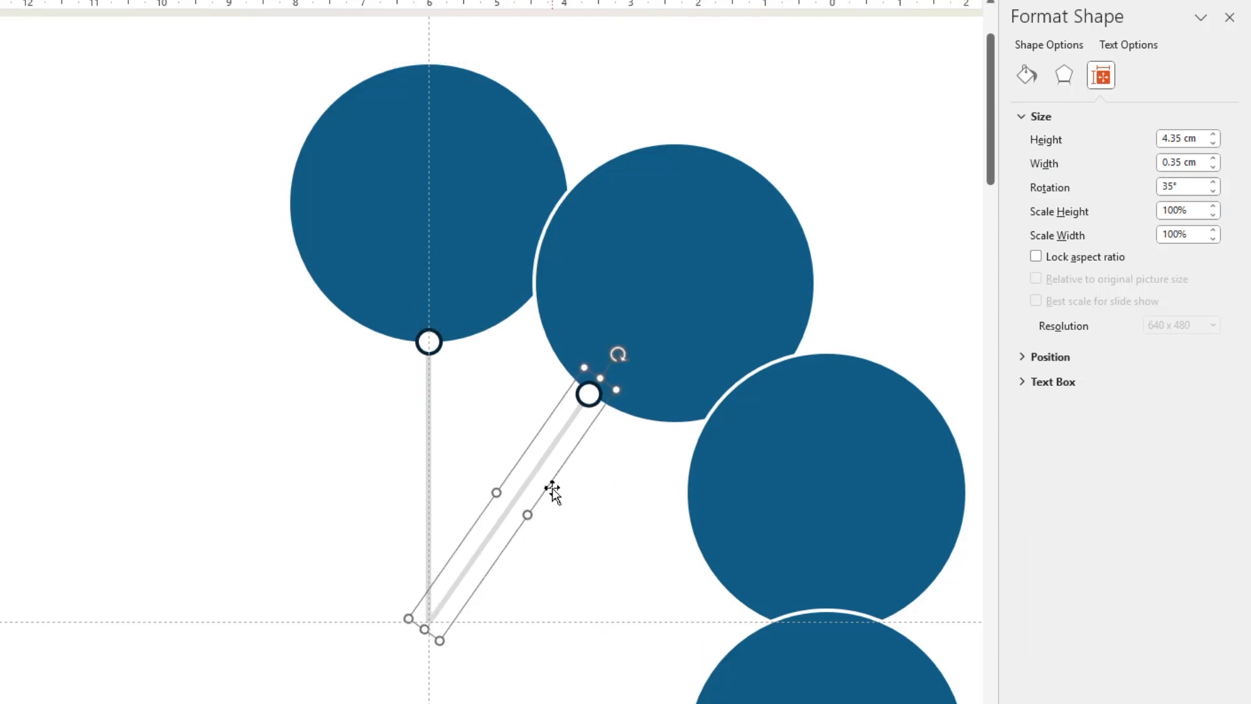
pyautogui.scroll(-2, 554, 485)
# Duplicate the 35° connector, rotate the copy to 70° and join it to the third circle
pyautogui.click(326, 374)
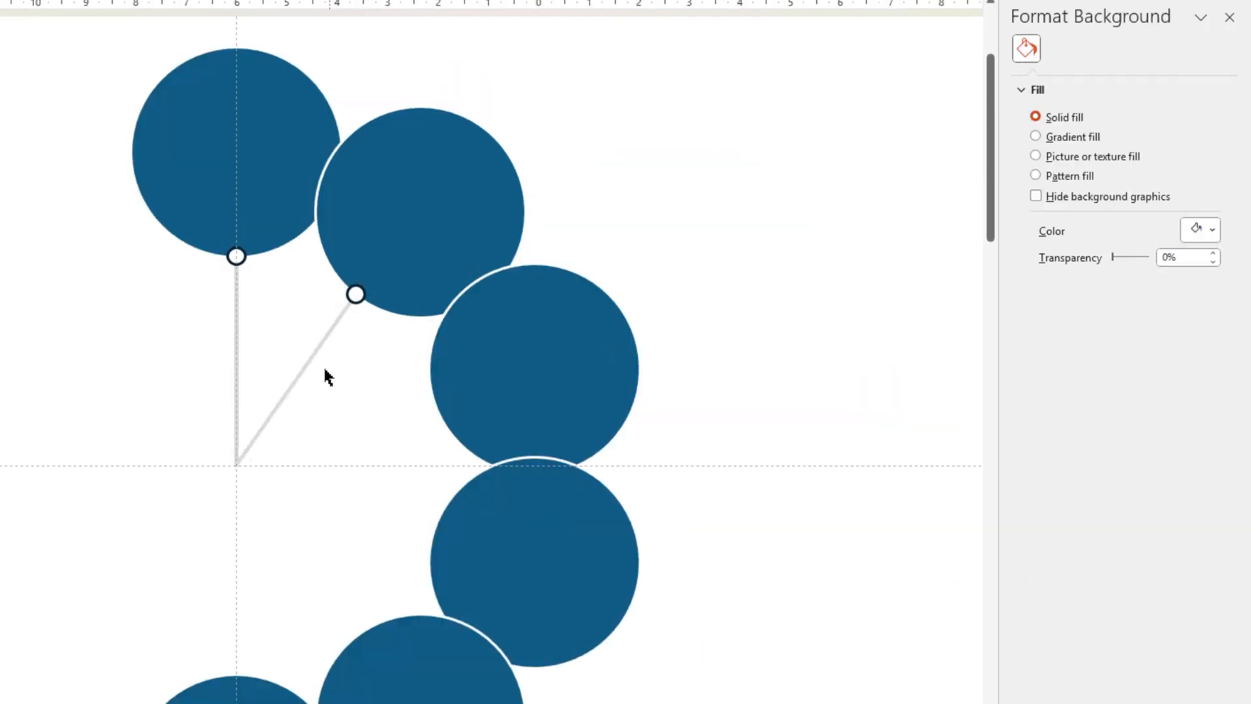
pyautogui.hotkey('ctrl', 'd')
pyautogui.hotkey('ctrl', 'd')
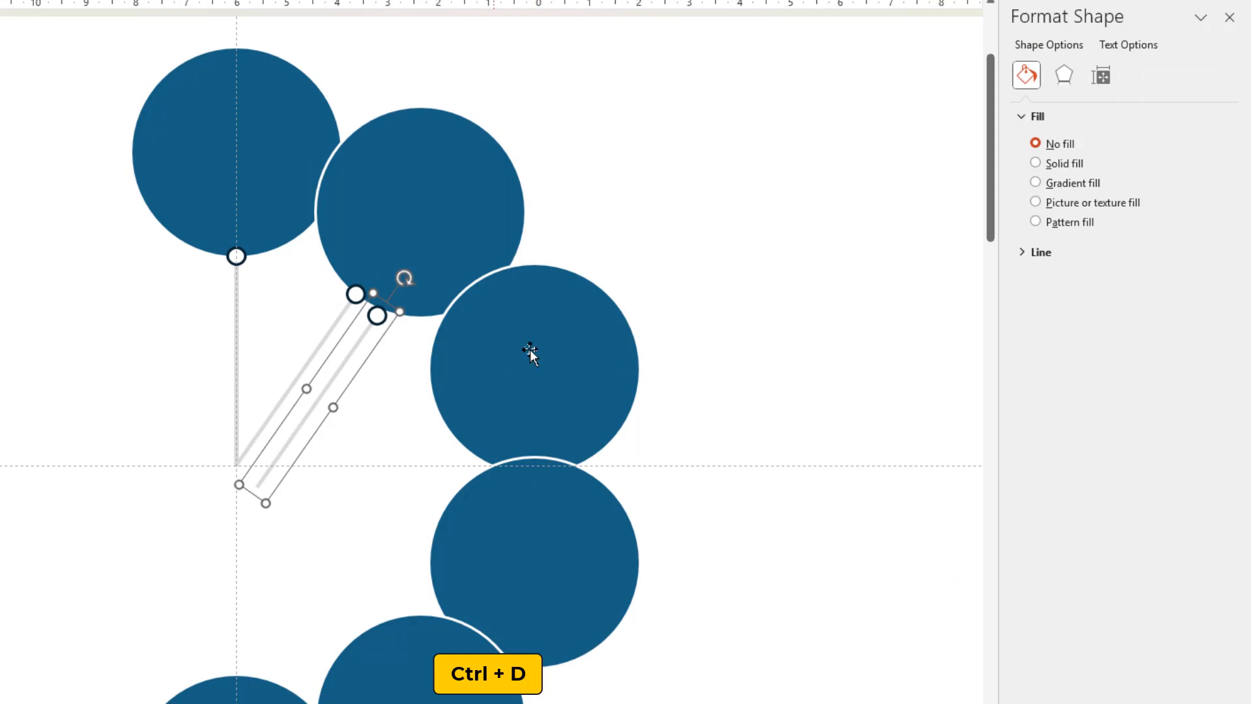
pyautogui.click(1101, 77)
pyautogui.write('70')
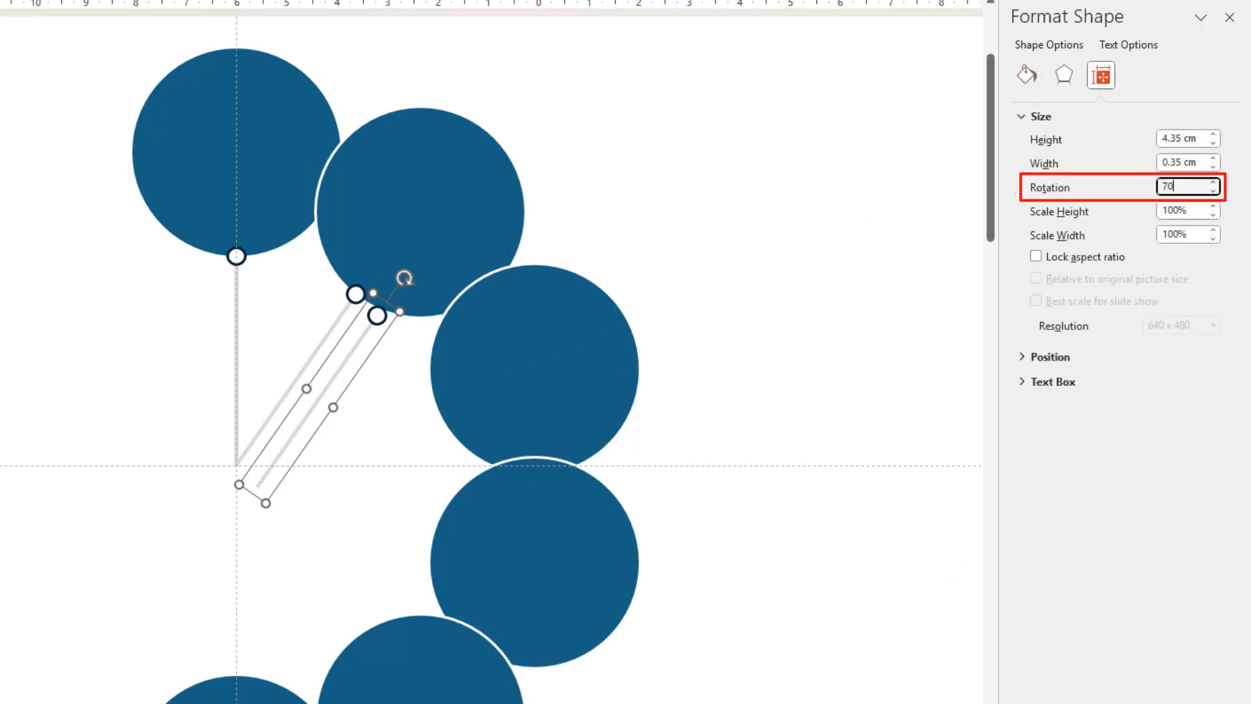
pyautogui.press('Return')
pyautogui.moveTo(402, 382); pyautogui.dragTo(396, 411)
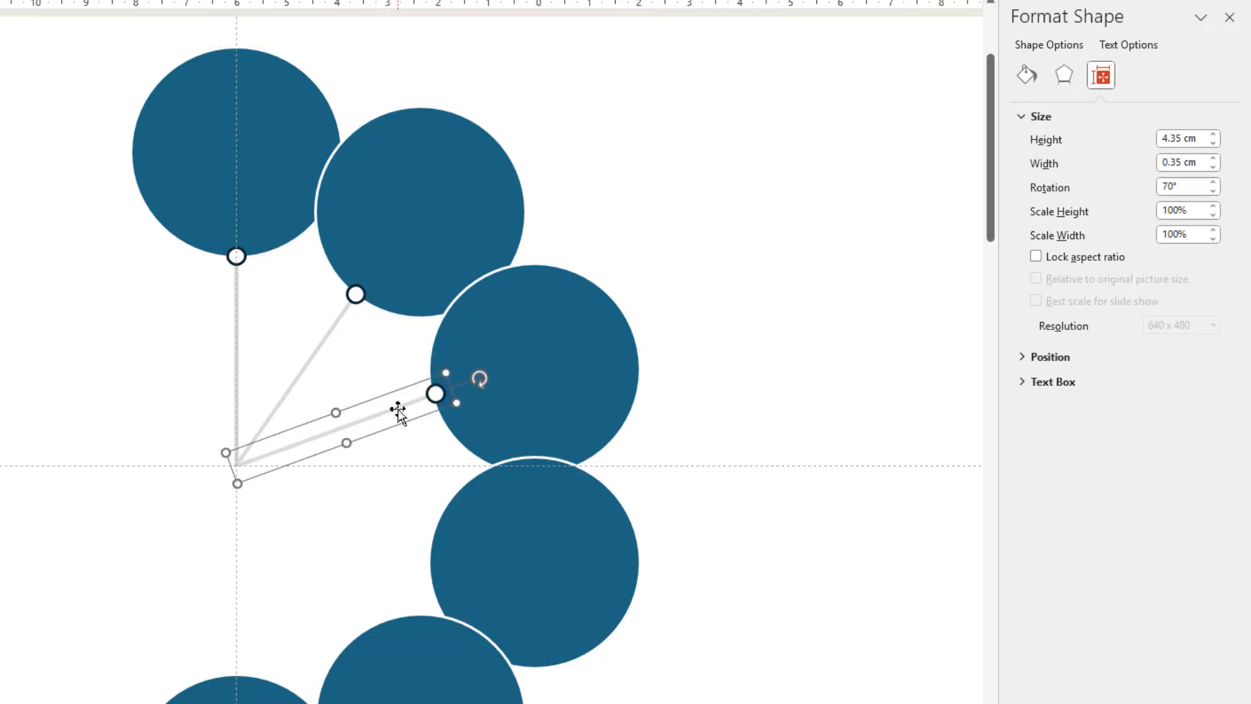
pyautogui.click(171, 363)
# Duplicate the vertical connector, flip it vertically and move it down to the bottom circle
pyautogui.click(241, 332)
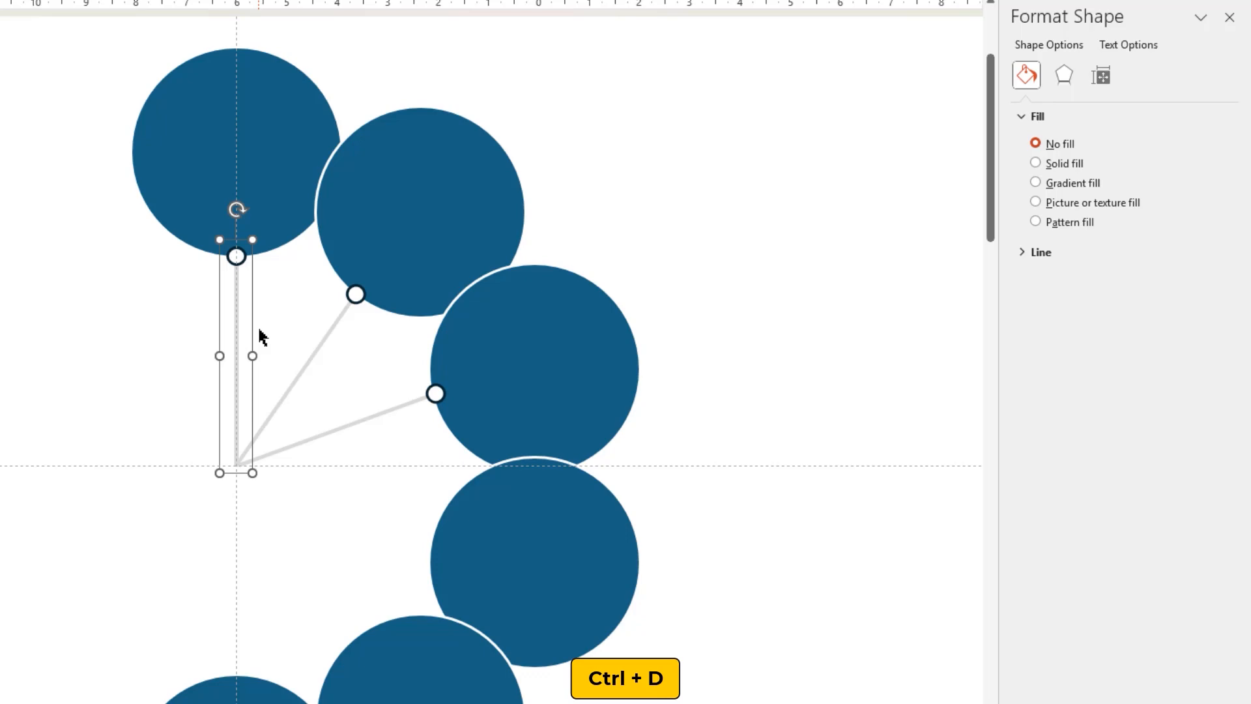
pyautogui.hotkey('ctrl', 'd')
pyautogui.moveTo(333, 325); pyautogui.dragTo(772, 402)
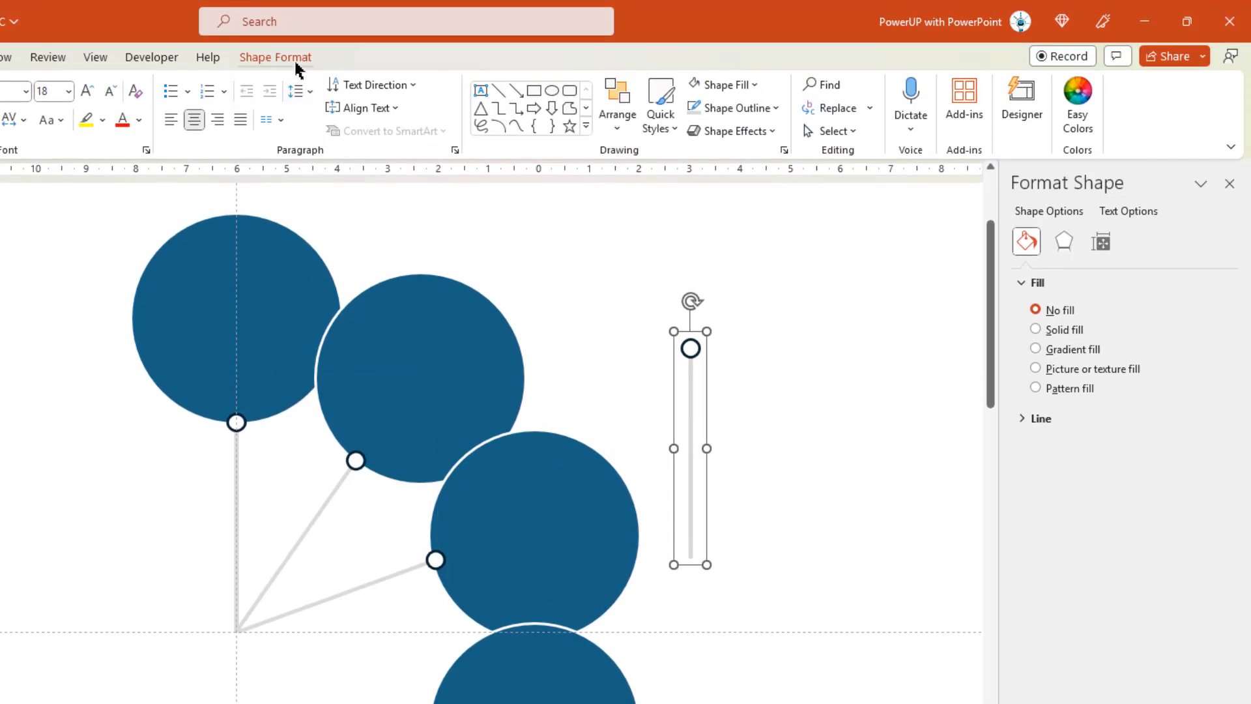
pyautogui.click(297, 59)
pyautogui.click(892, 102)
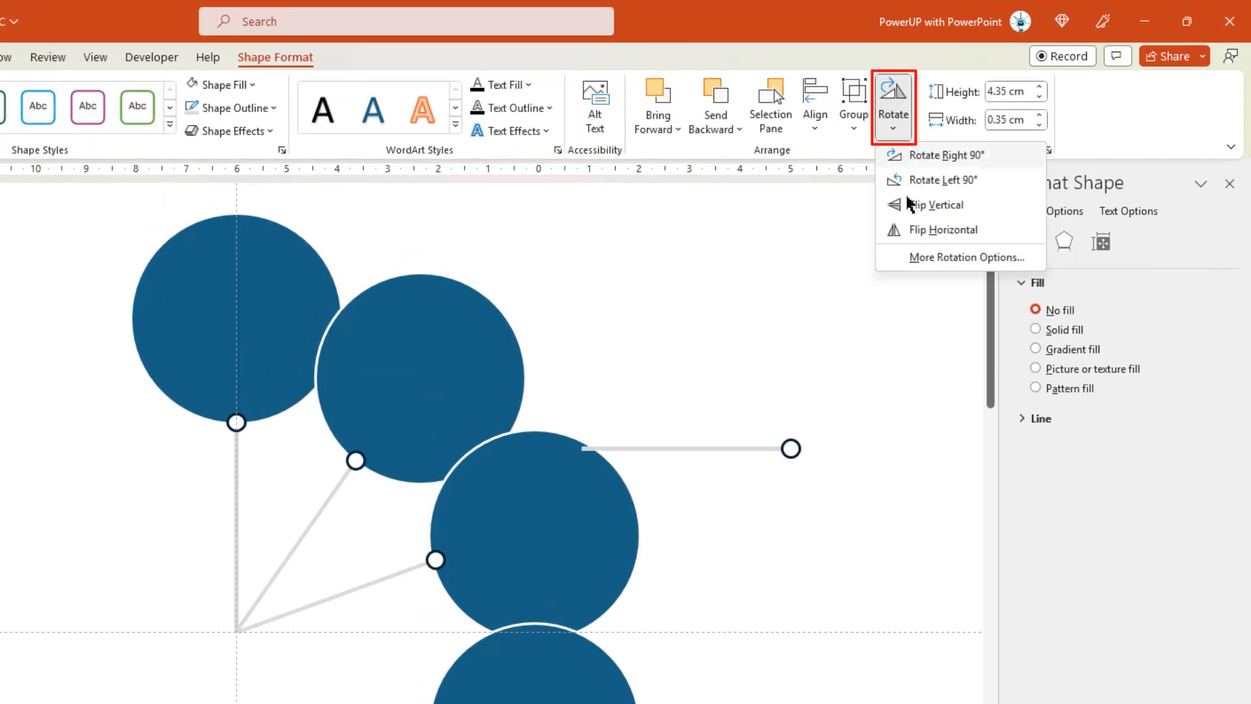
pyautogui.click(936, 204)
pyautogui.moveTo(691, 440); pyautogui.dragTo(506, 494)
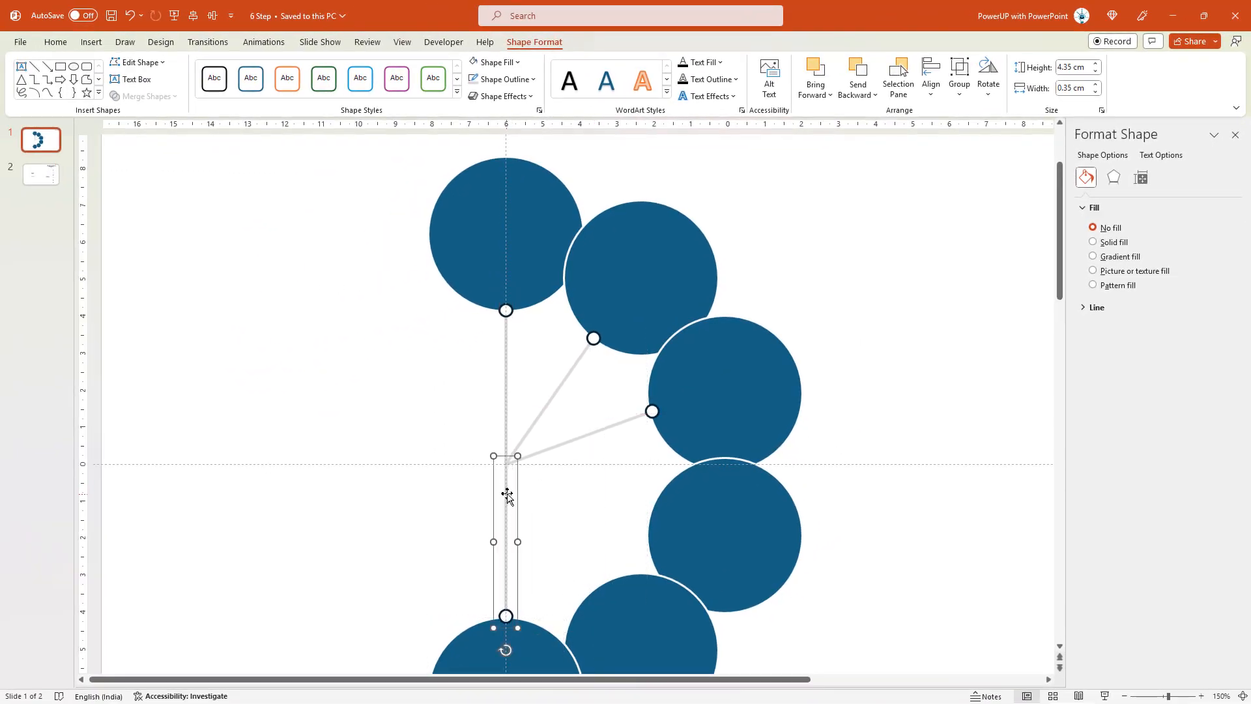
# Duplicate and flip the 35° and 70° connectors vertically to reach the fifth and sixth circles
pyautogui.click(557, 396)
pyautogui.hotkey('ctrl', 'd')
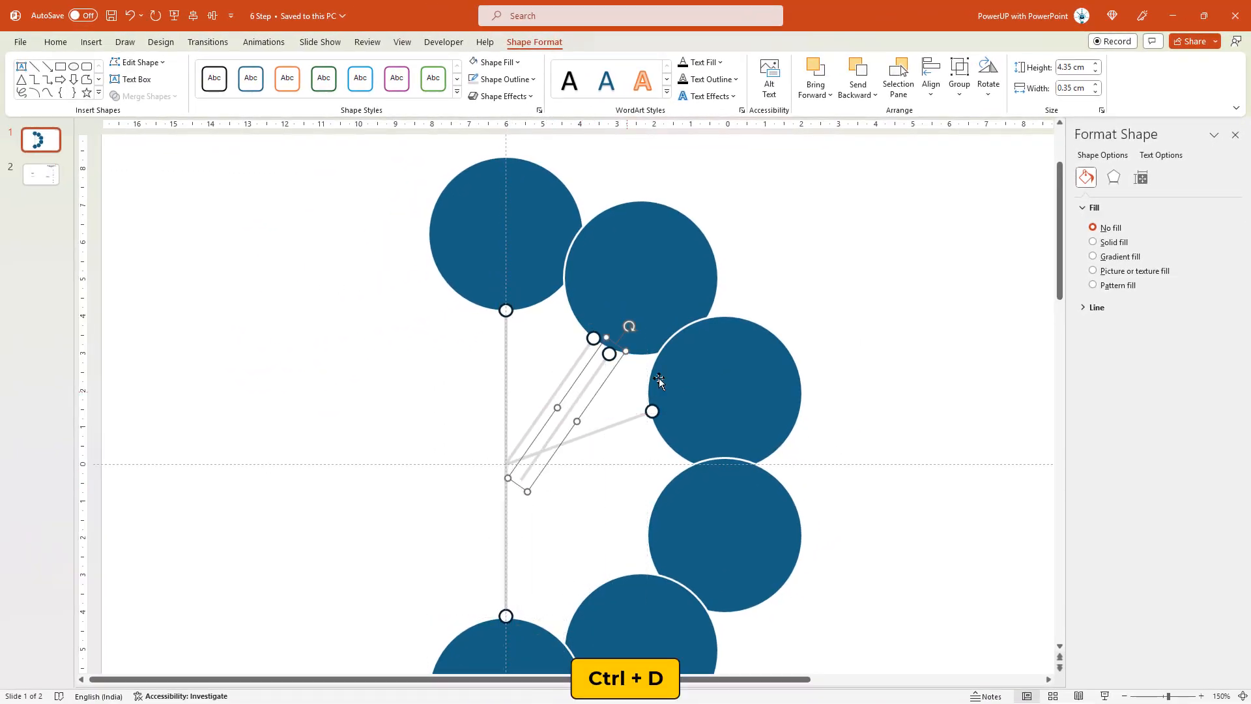
pyautogui.click(988, 83)
pyautogui.click(1016, 156)
pyautogui.moveTo(555, 396); pyautogui.dragTo(542, 518)
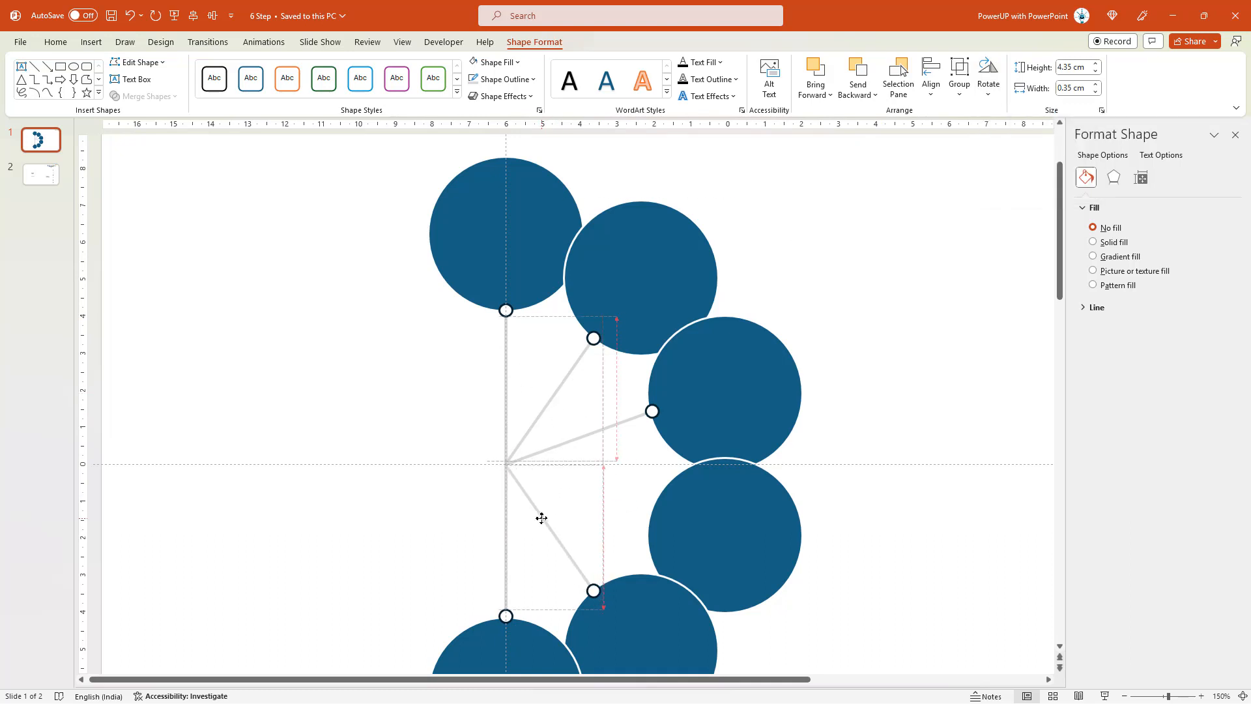
pyautogui.hotkey('ctrl', 'd')
pyautogui.moveTo(571, 460)
pyautogui.mouseDown()
pyautogui.moveTo(597, 430)
pyautogui.moveTo(611, 488)
pyautogui.mouseUp()
pyautogui.click(988, 83)
pyautogui.click(1017, 151)
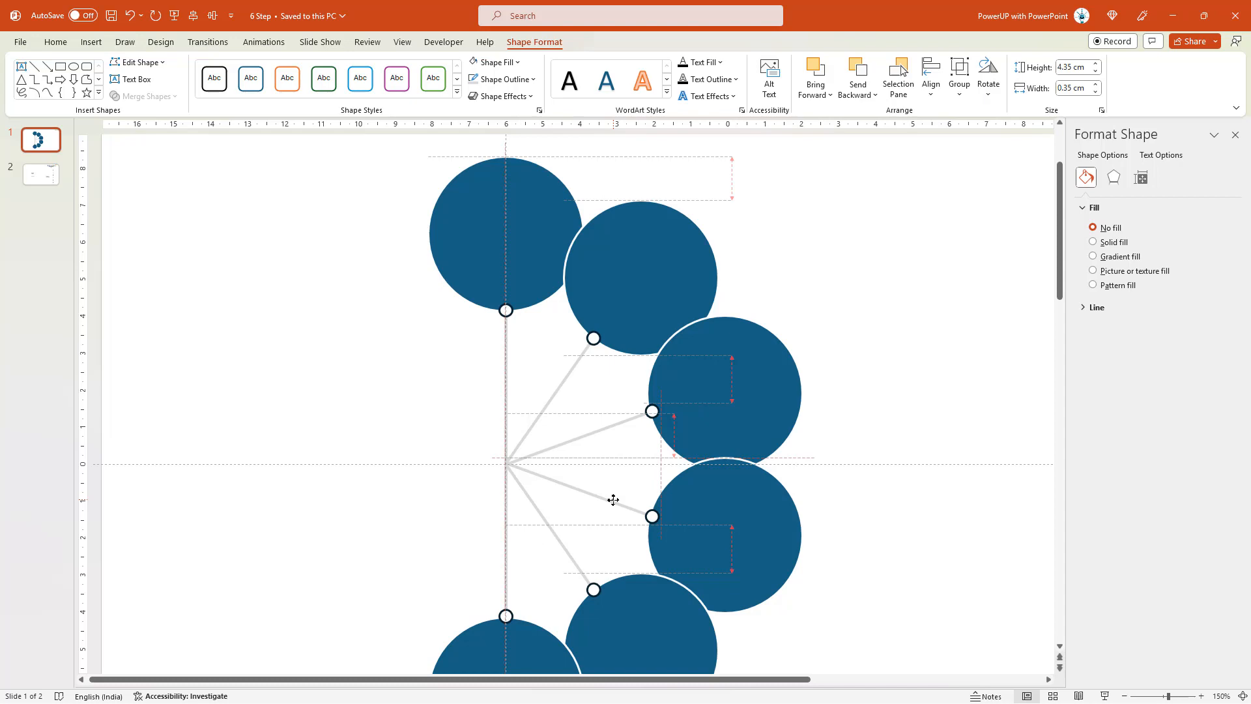
pyautogui.click(413, 420)
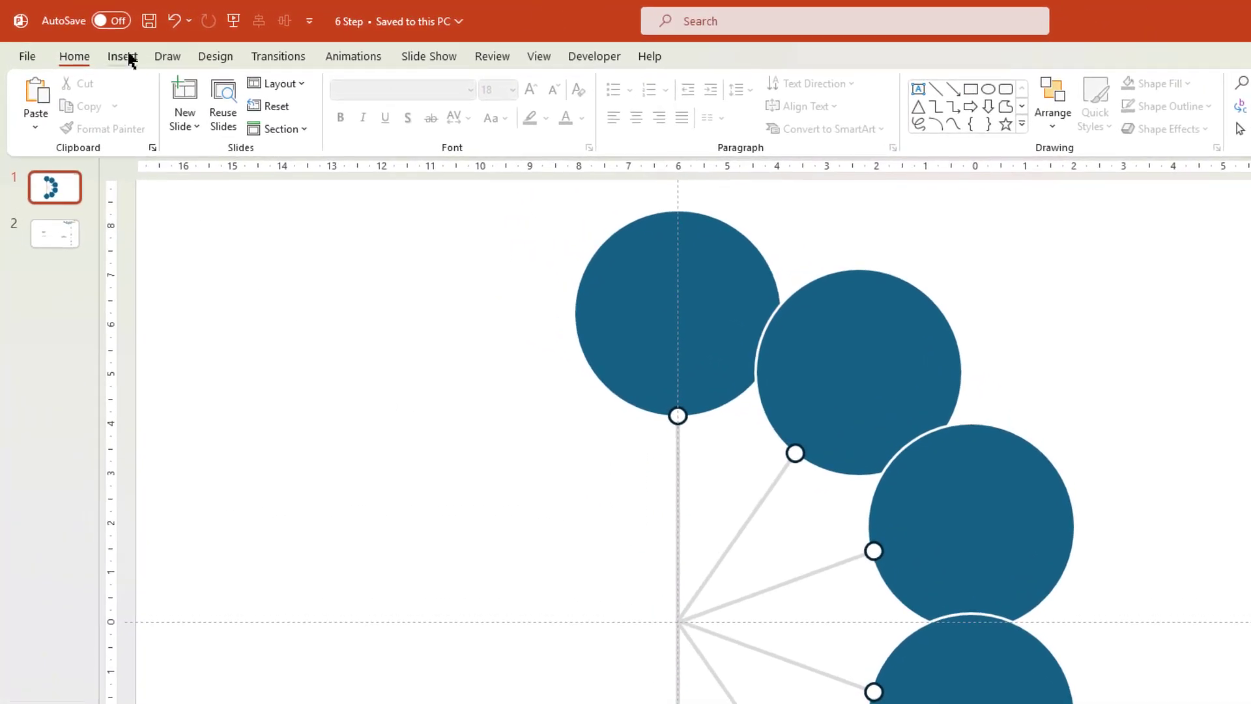
# Draw a large circle centred on the connector hub at the guide intersection
pyautogui.click(91, 41)
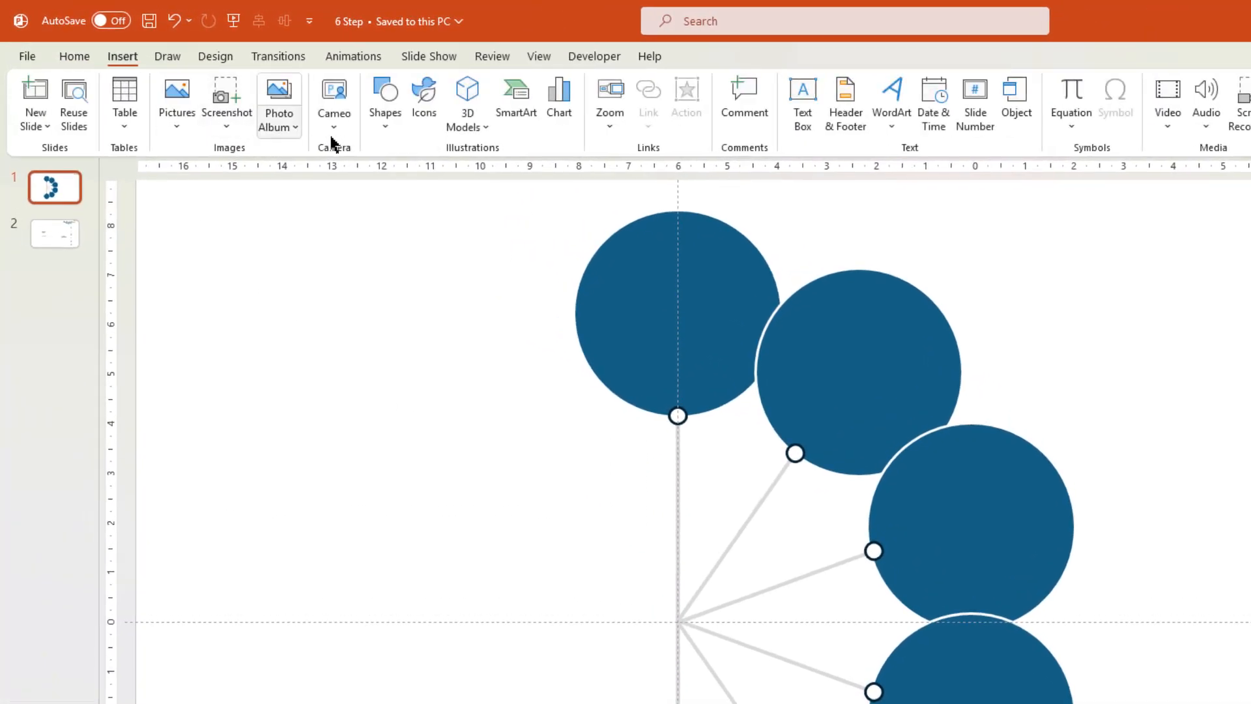
pyautogui.click(386, 137)
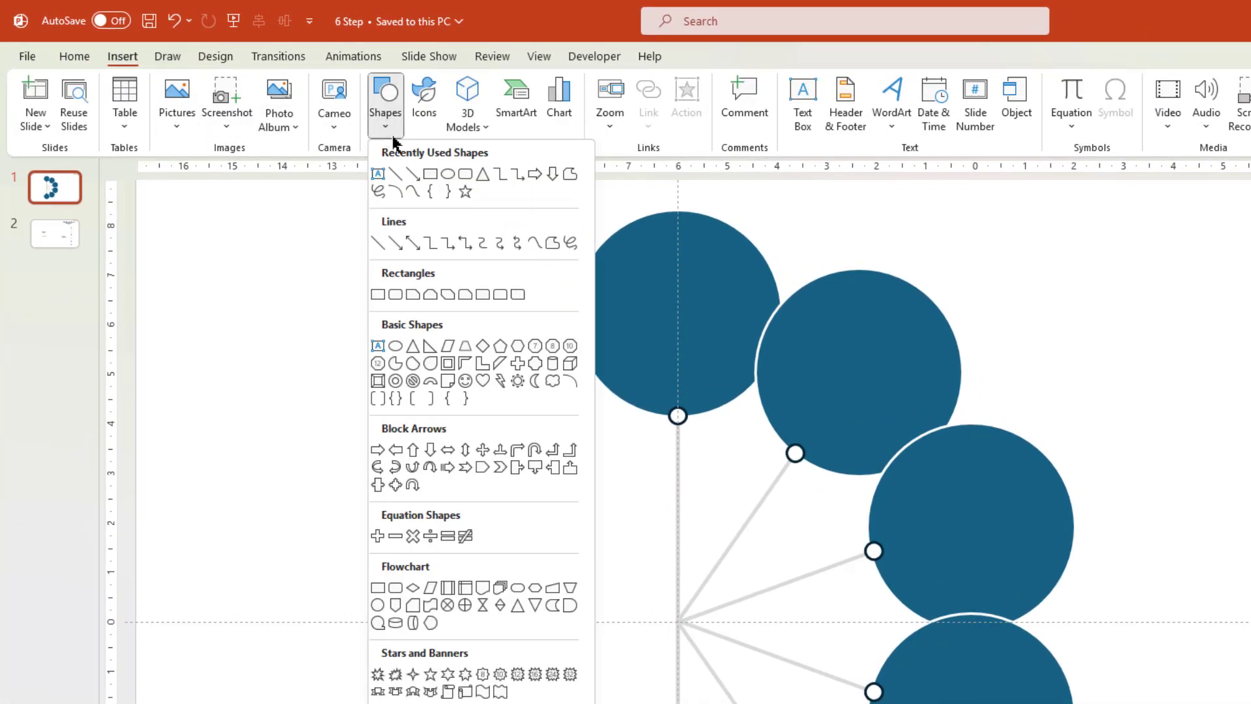
pyautogui.click(447, 176)
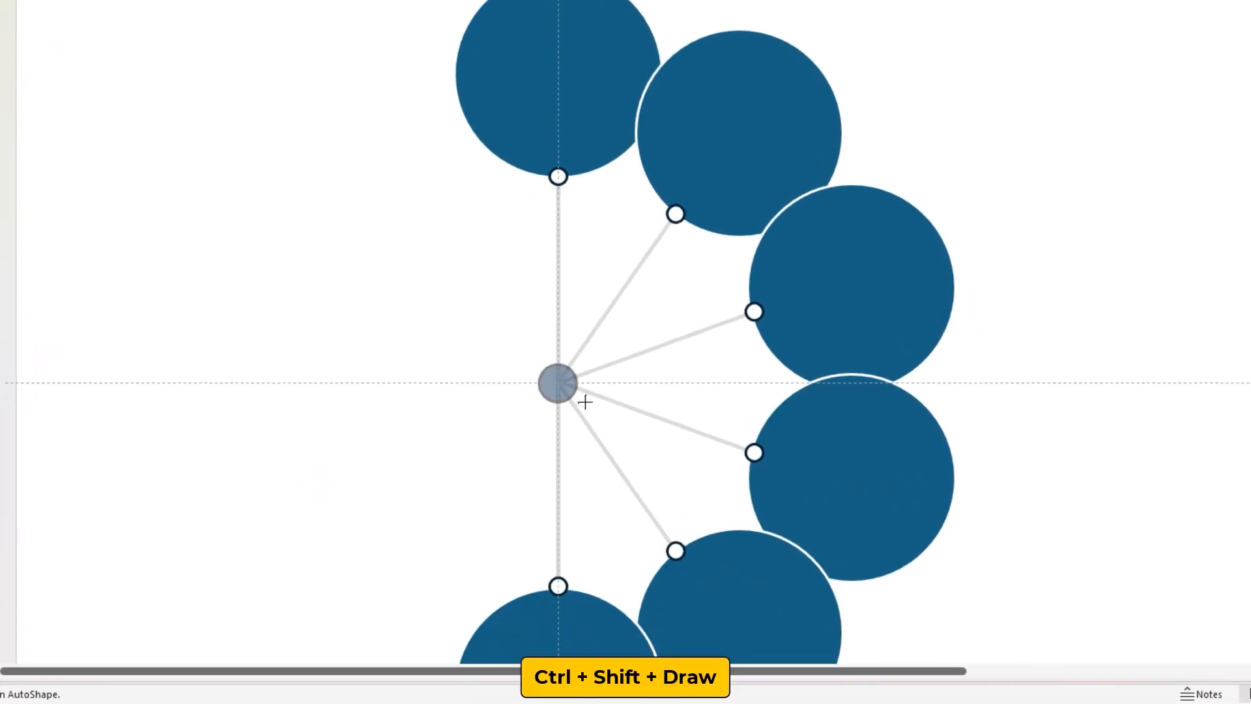
pyautogui.moveTo(557, 383); pyautogui.dragTo(707, 506)
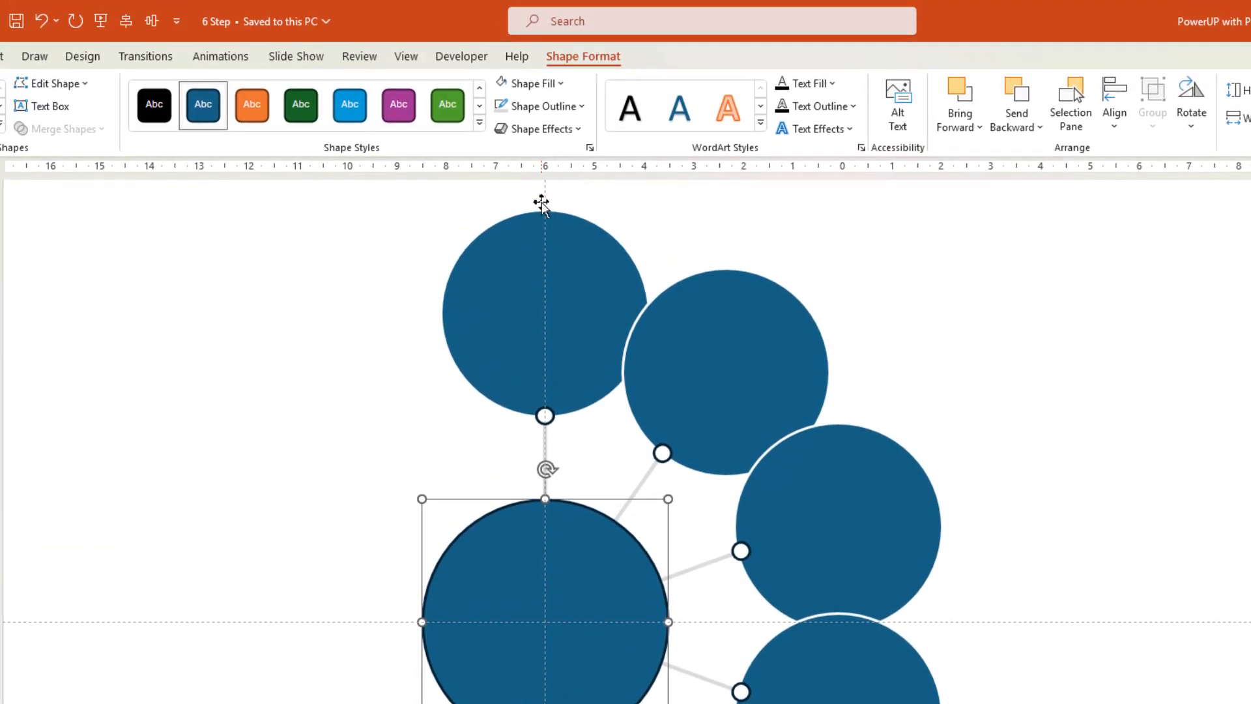
# Fill the circle light grey and remove its outline
pyautogui.click(559, 83)
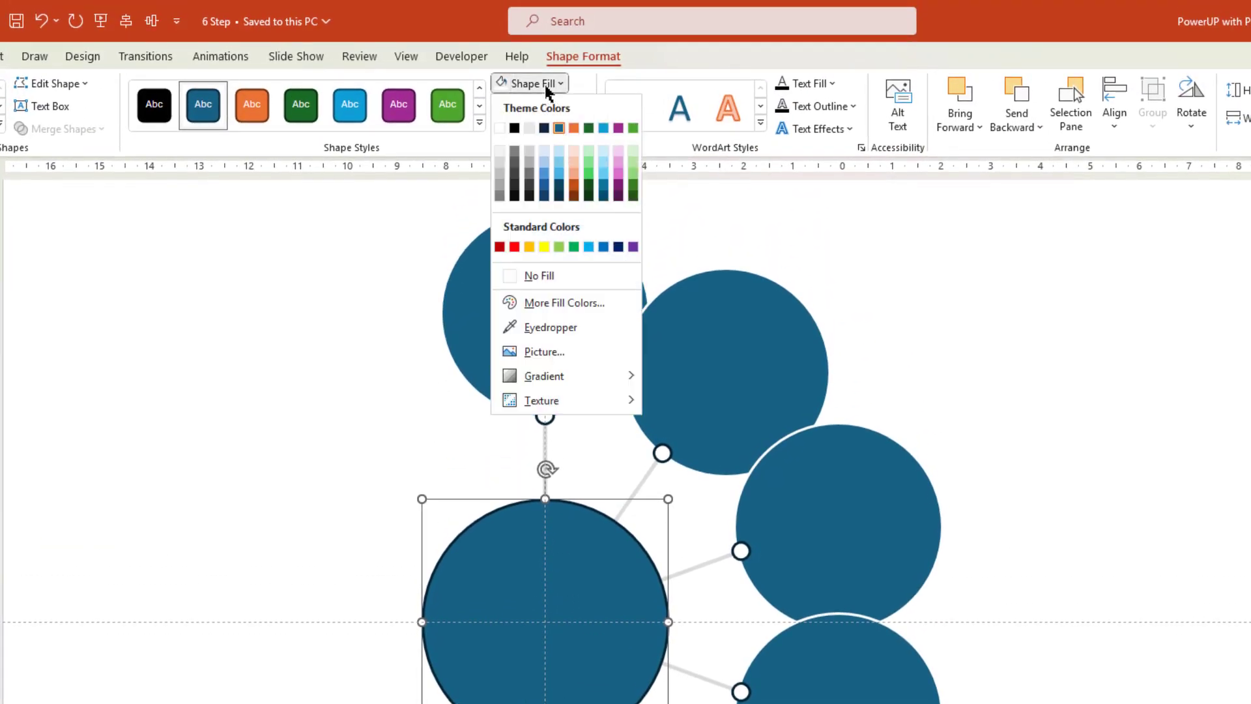
pyautogui.click(502, 155)
pyautogui.click(581, 106)
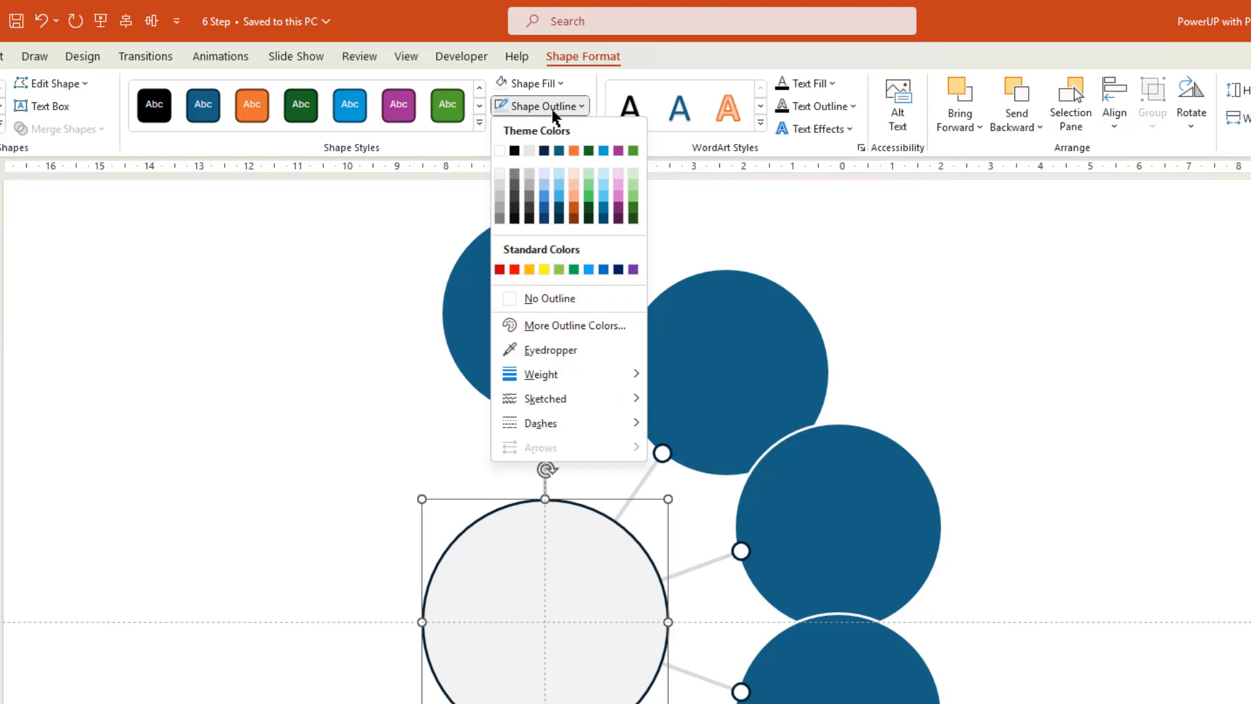
pyautogui.click(536, 301)
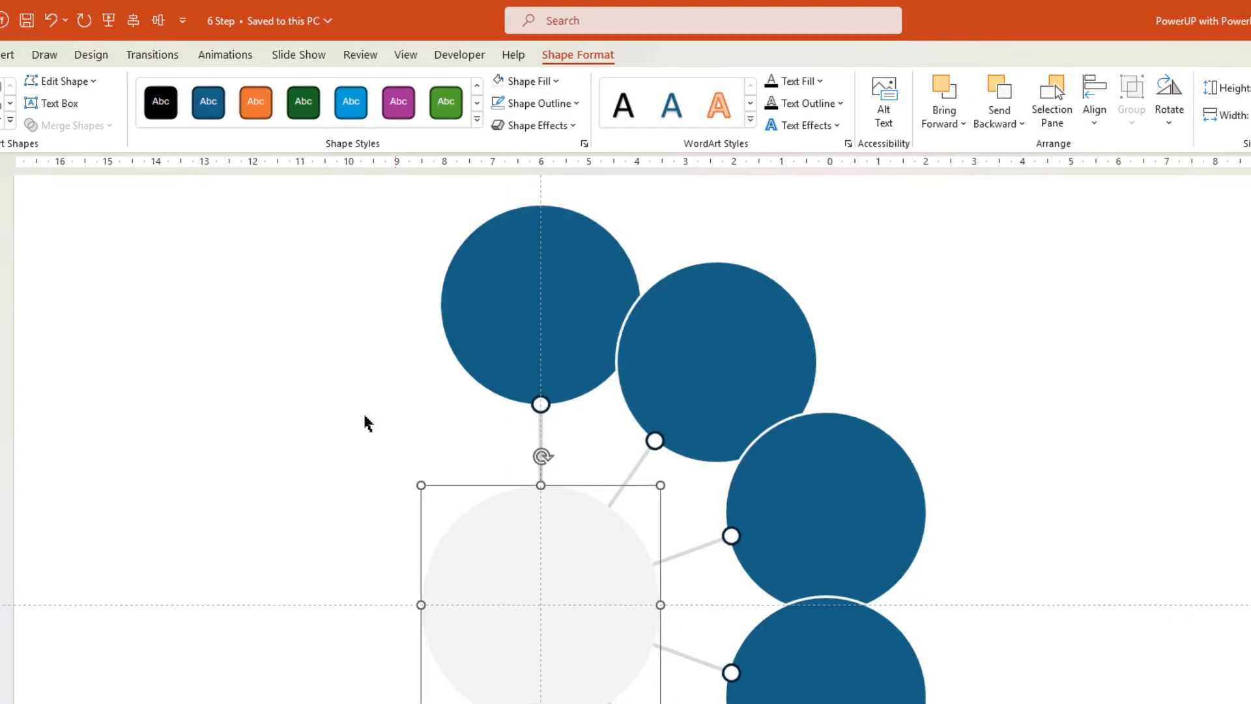
# Duplicate the grey circle to the upper right and thin its gradient fill to two stops at 0% and 100%
pyautogui.hotkey('ctrl', 'd')
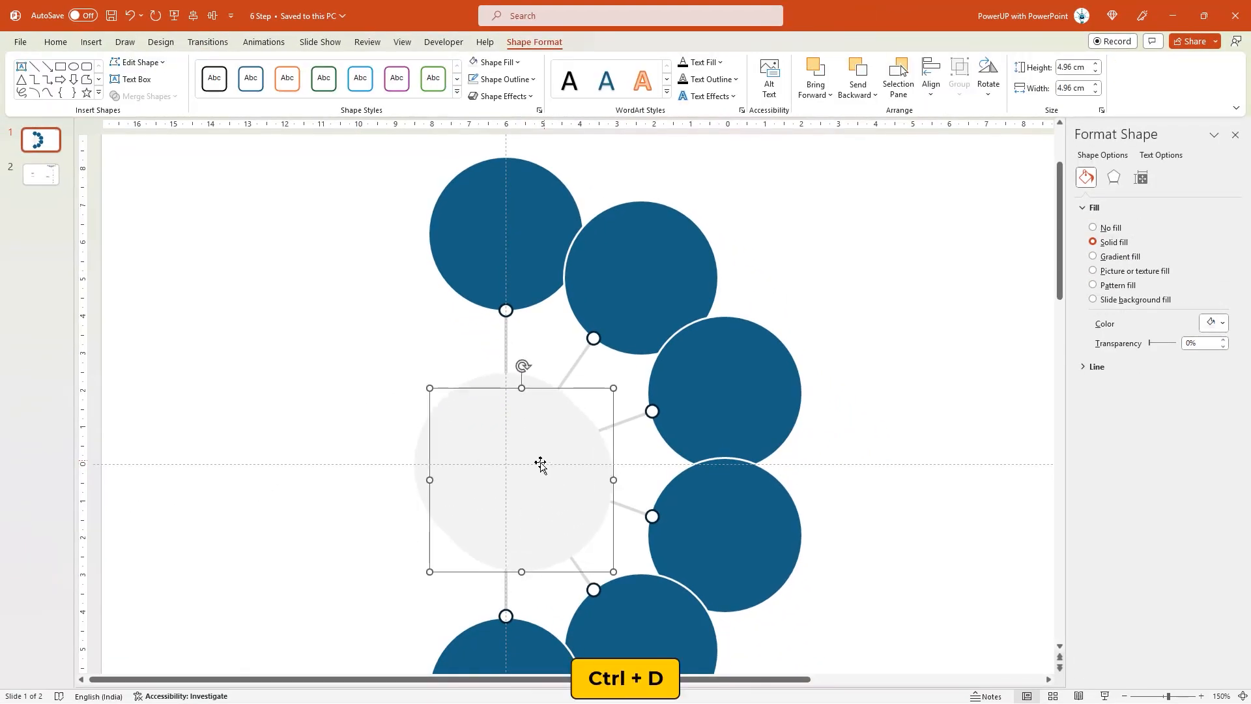
pyautogui.moveTo(552, 469); pyautogui.dragTo(870, 269)
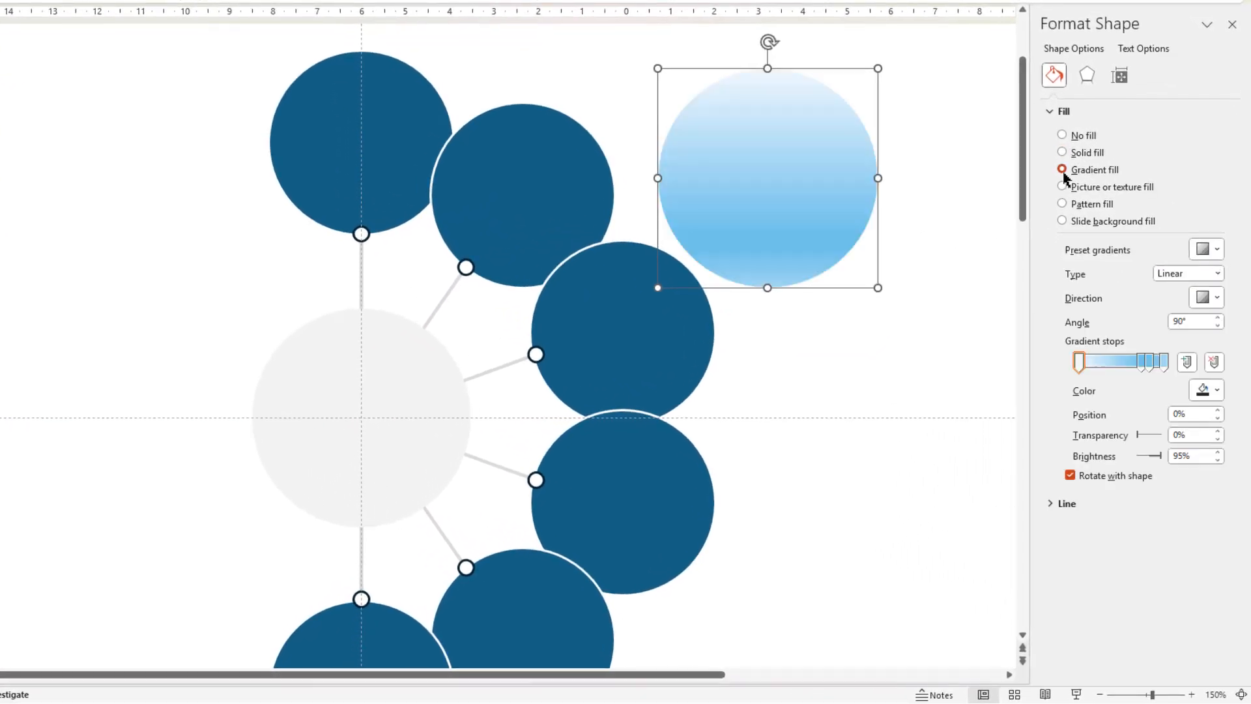
pyautogui.click(1165, 364)
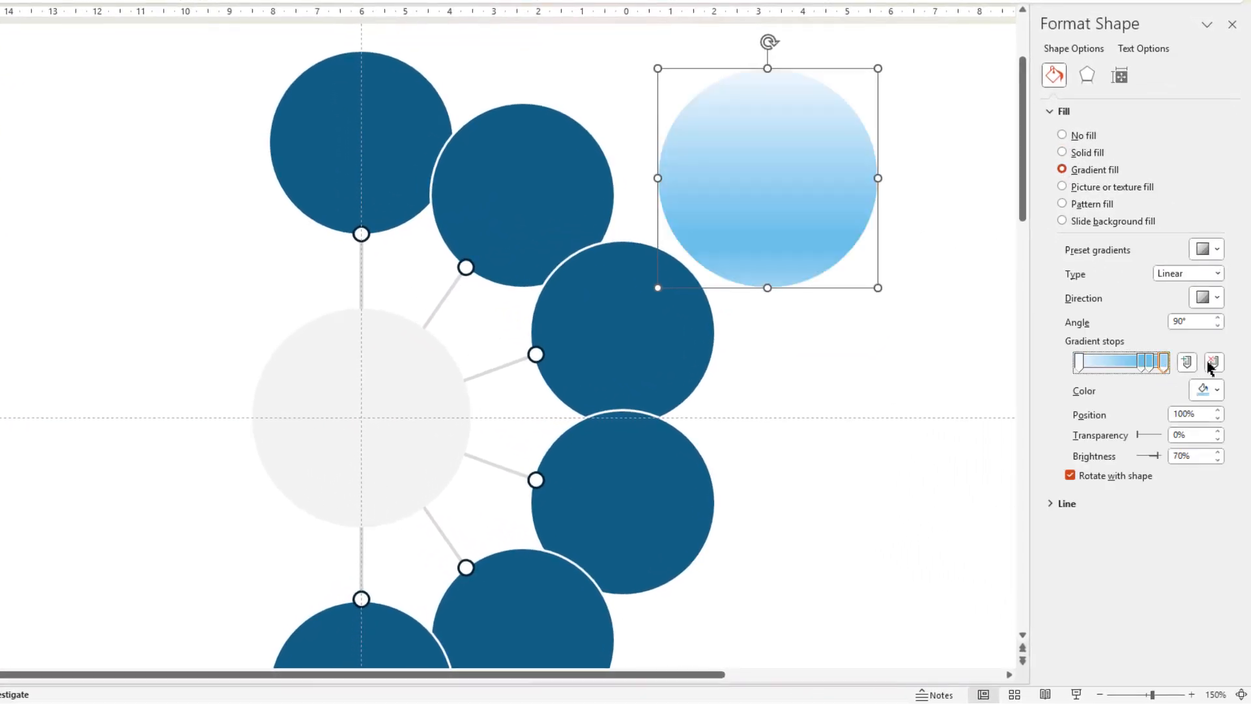
pyautogui.click(1214, 362)
pyautogui.click(1145, 362)
pyautogui.click(1215, 362)
pyautogui.moveTo(1159, 362); pyautogui.dragTo(1165, 363)
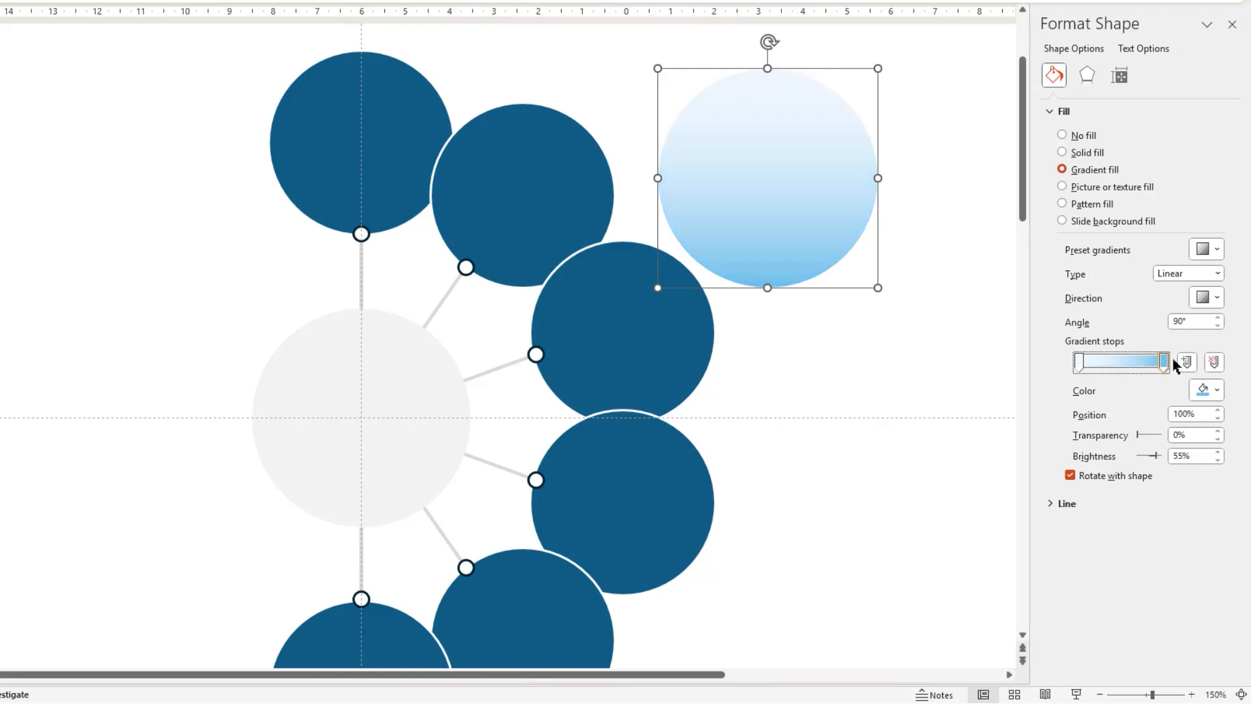
# Set the fill gradient direction to diagonal with a white start stop and light grey end stop
pyautogui.click(1208, 298)
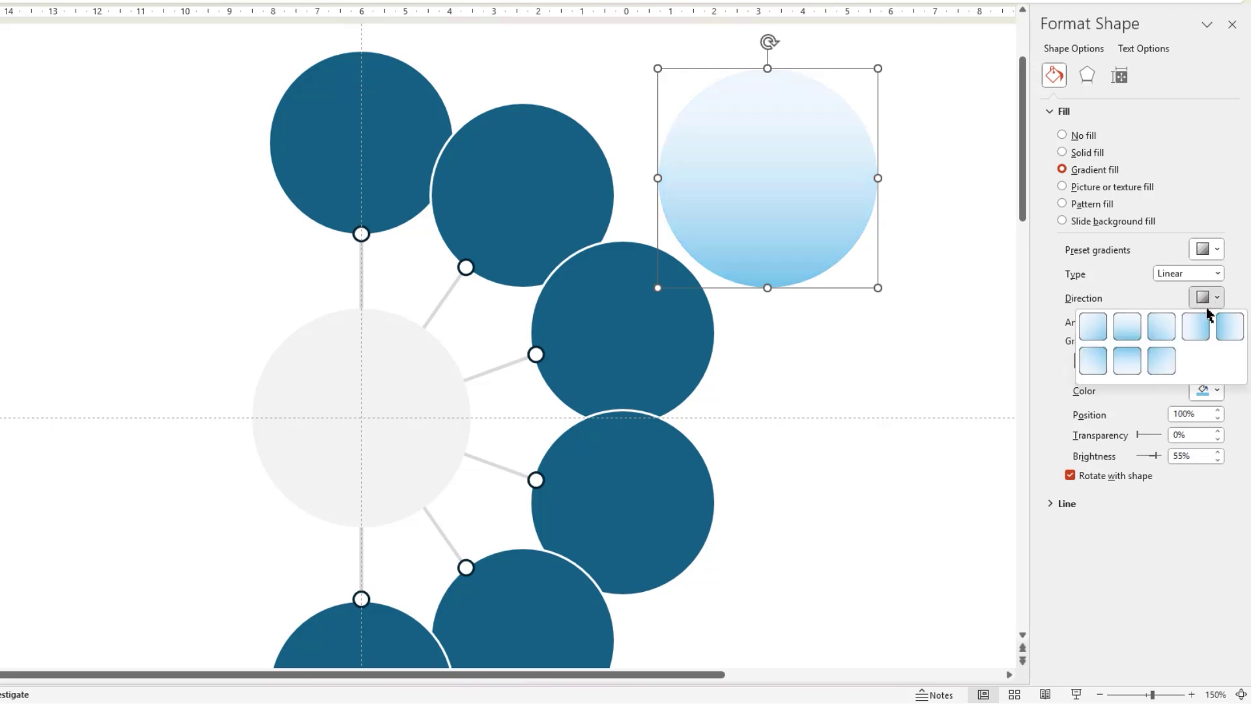
pyautogui.click(1093, 360)
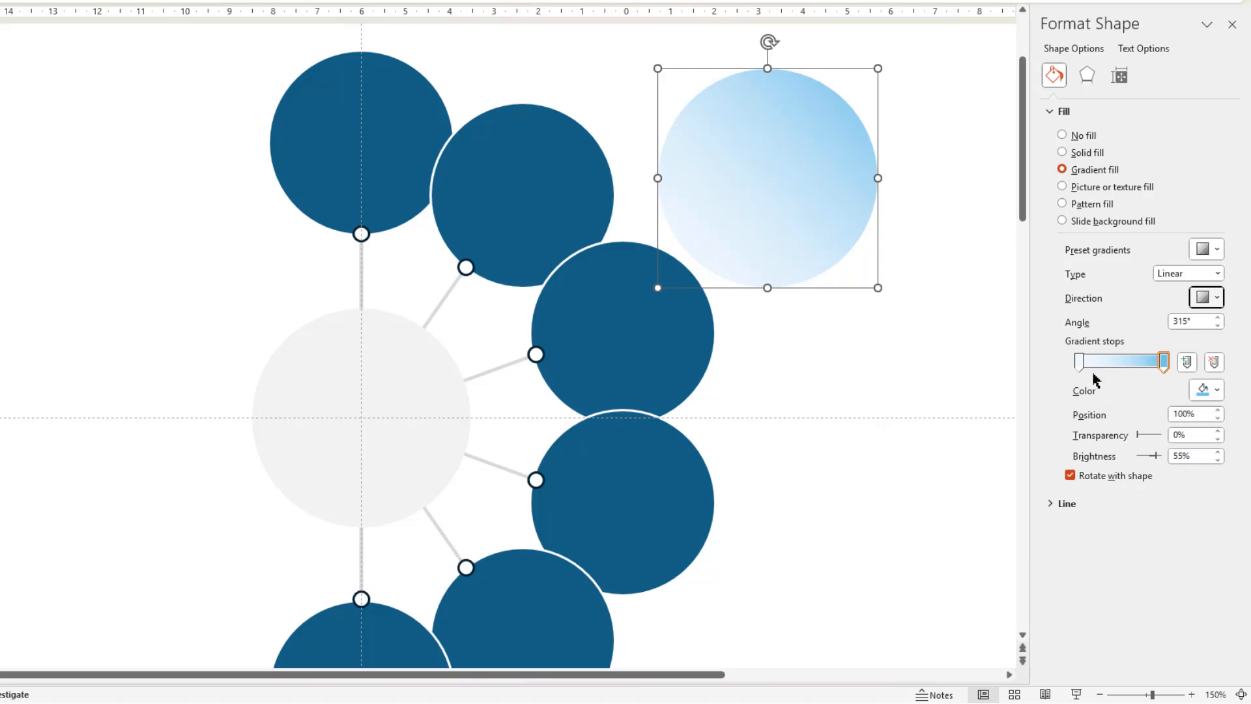
pyautogui.click(1208, 392)
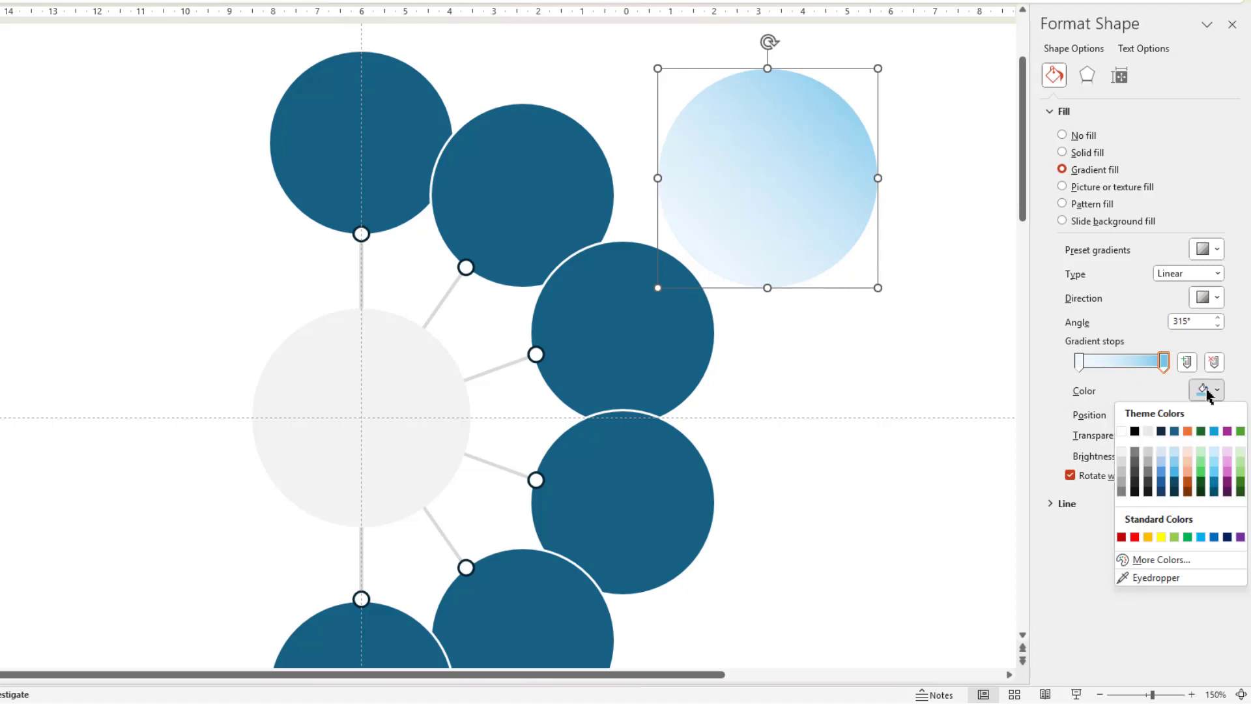
pyautogui.click(1124, 464)
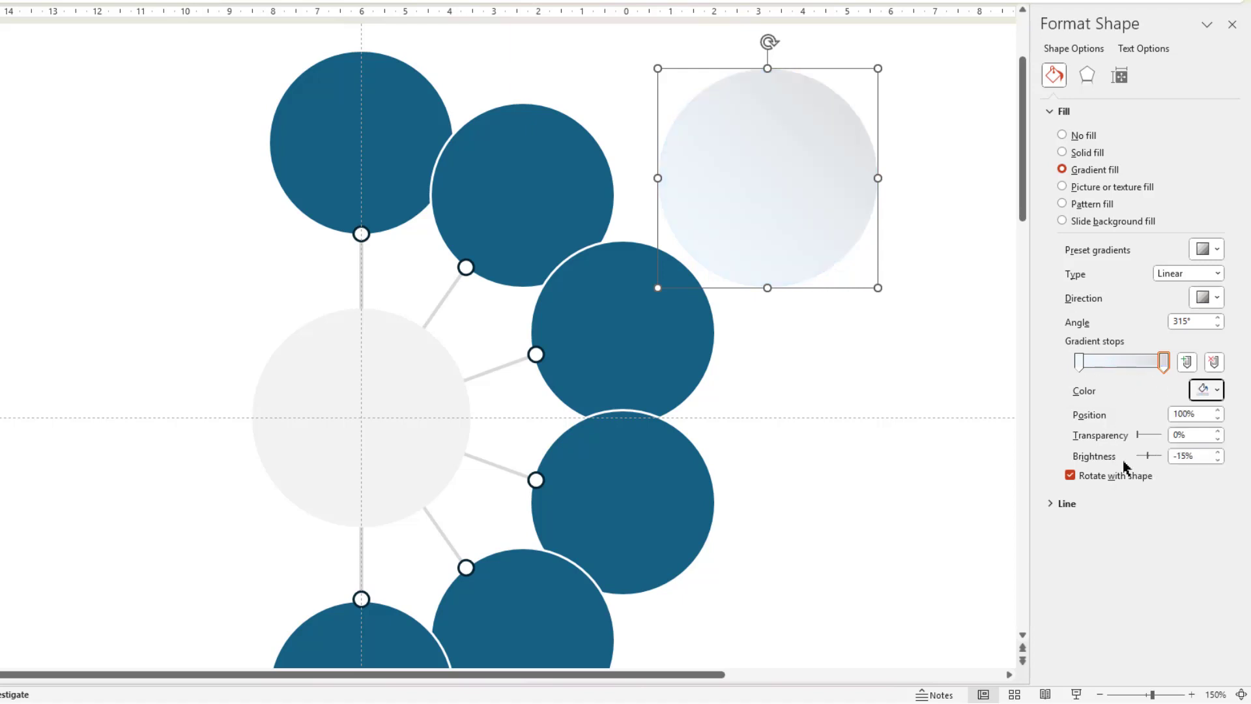
pyautogui.click(1082, 364)
pyautogui.click(1210, 390)
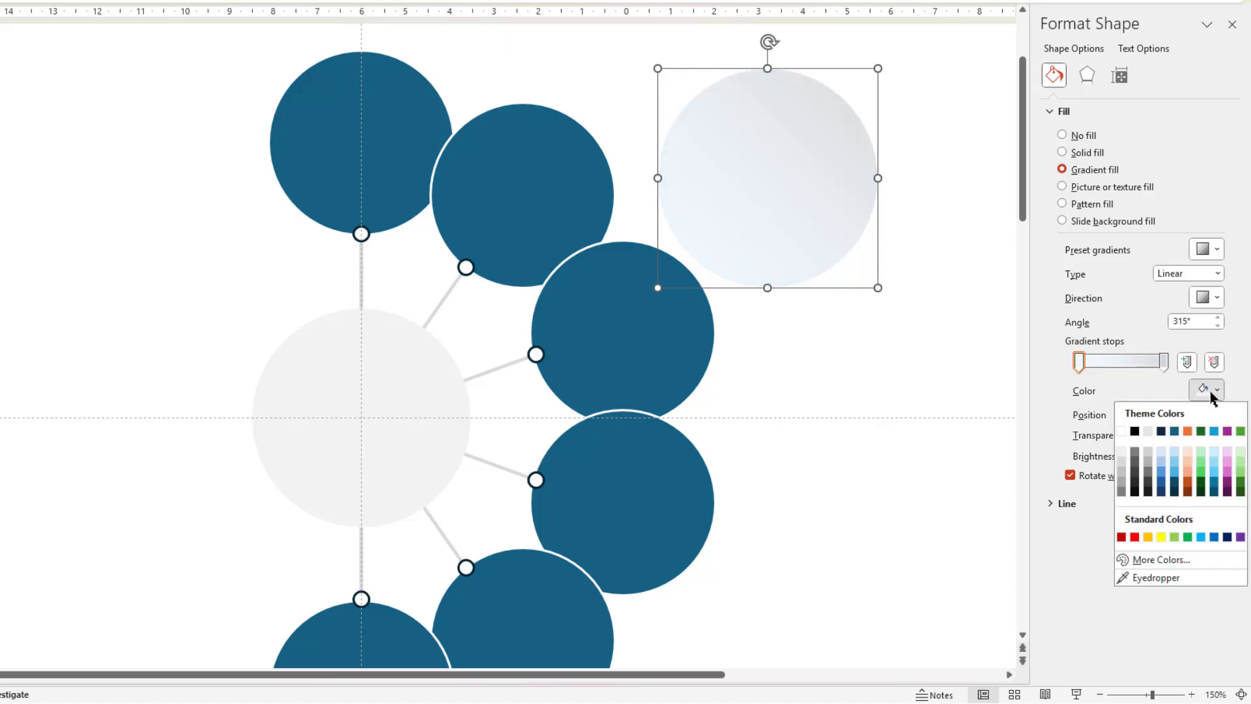
pyautogui.click(1124, 432)
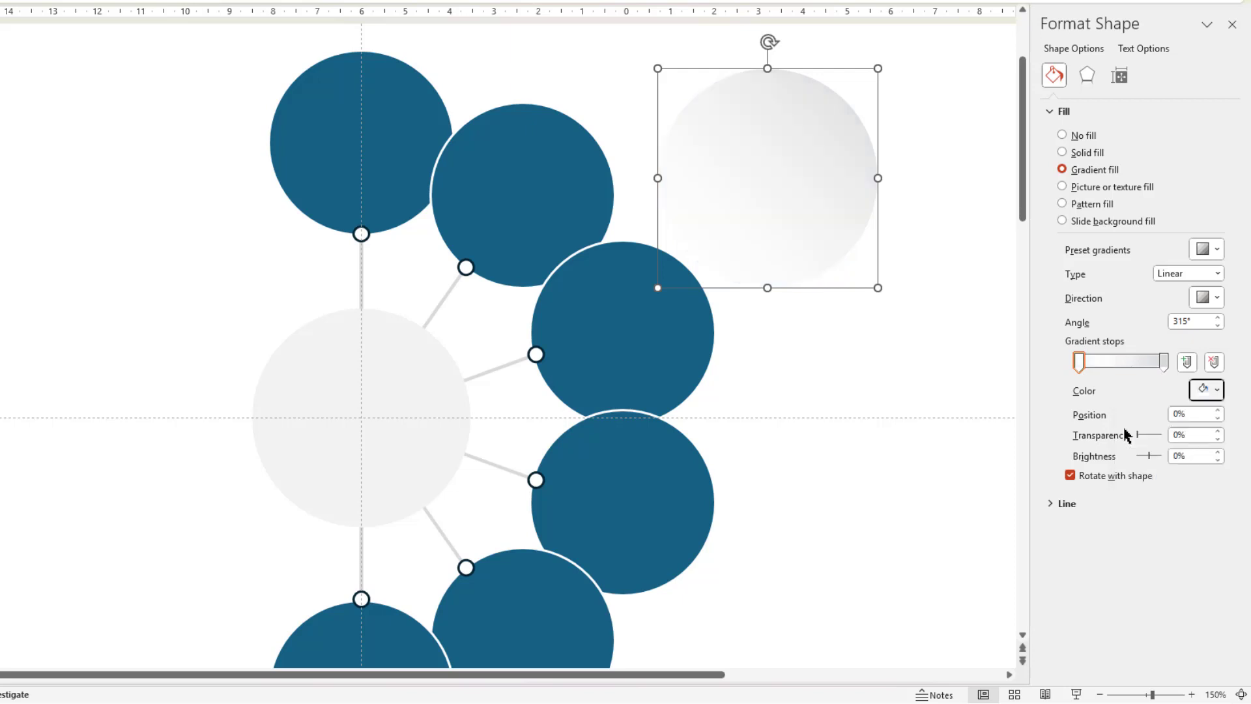
# Switch the circle's outline to a gradient line reduced to two stops, the end near 94%
pyautogui.click(1053, 505)
pyautogui.click(1064, 563)
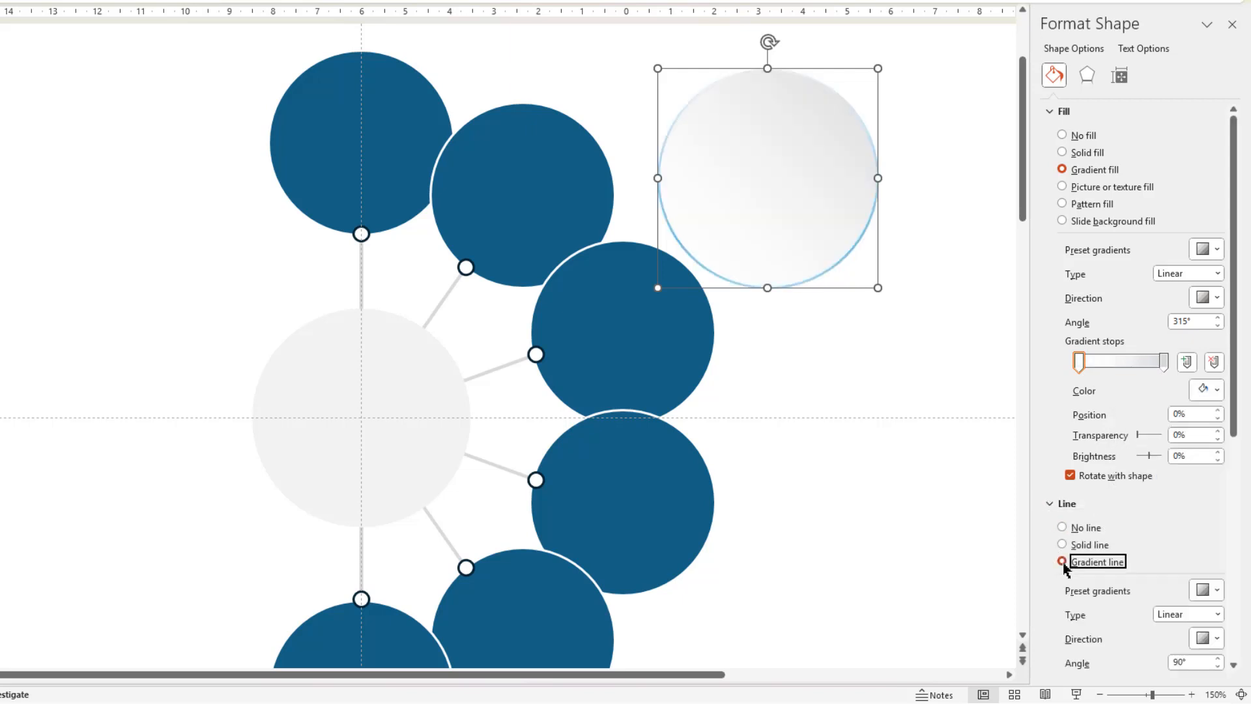
pyautogui.scroll(-2, 1112, 512)
pyautogui.scroll(-2, 1112, 512)
pyautogui.scroll(-1, 1112, 499)
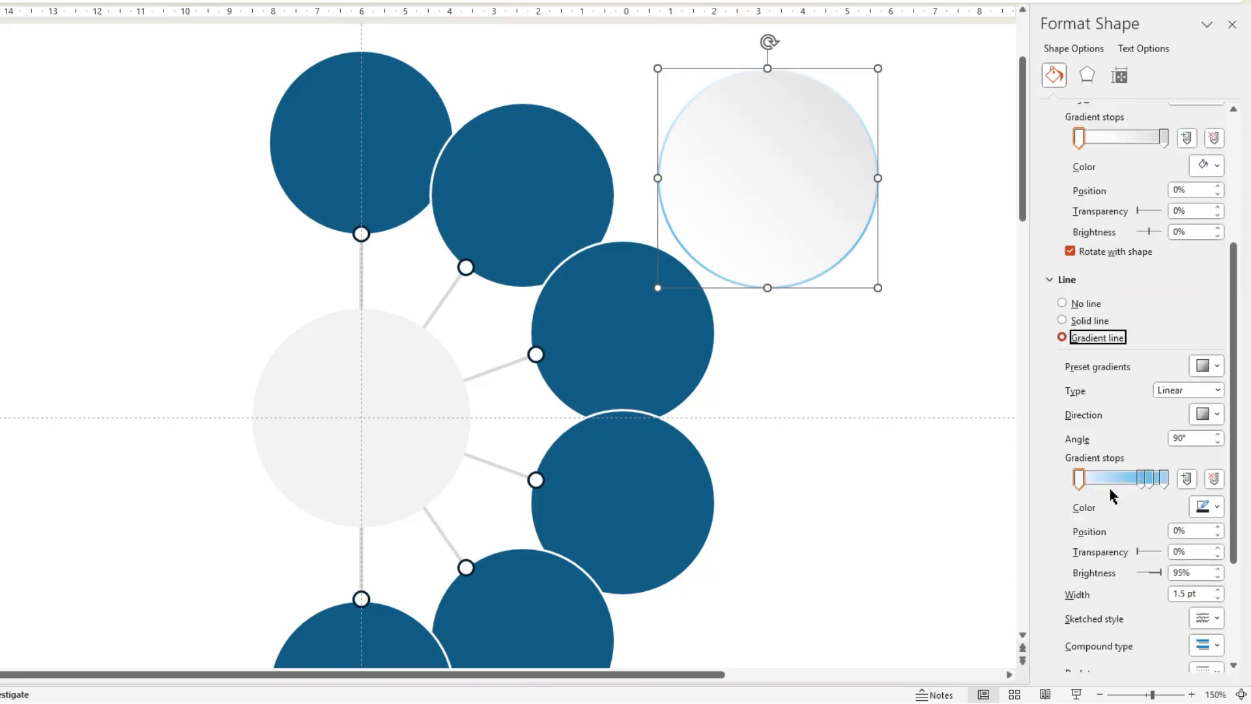
pyautogui.click(1166, 478)
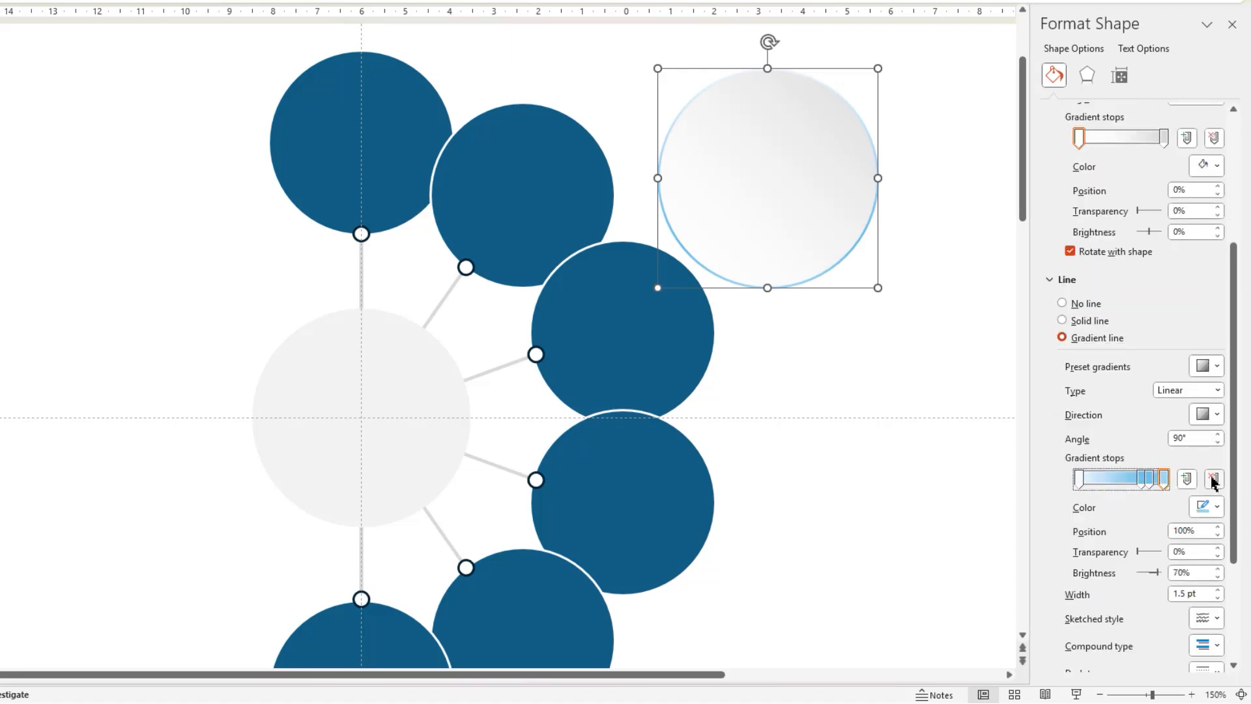
pyautogui.click(1213, 479)
pyautogui.moveTo(1143, 479); pyautogui.dragTo(1162, 483)
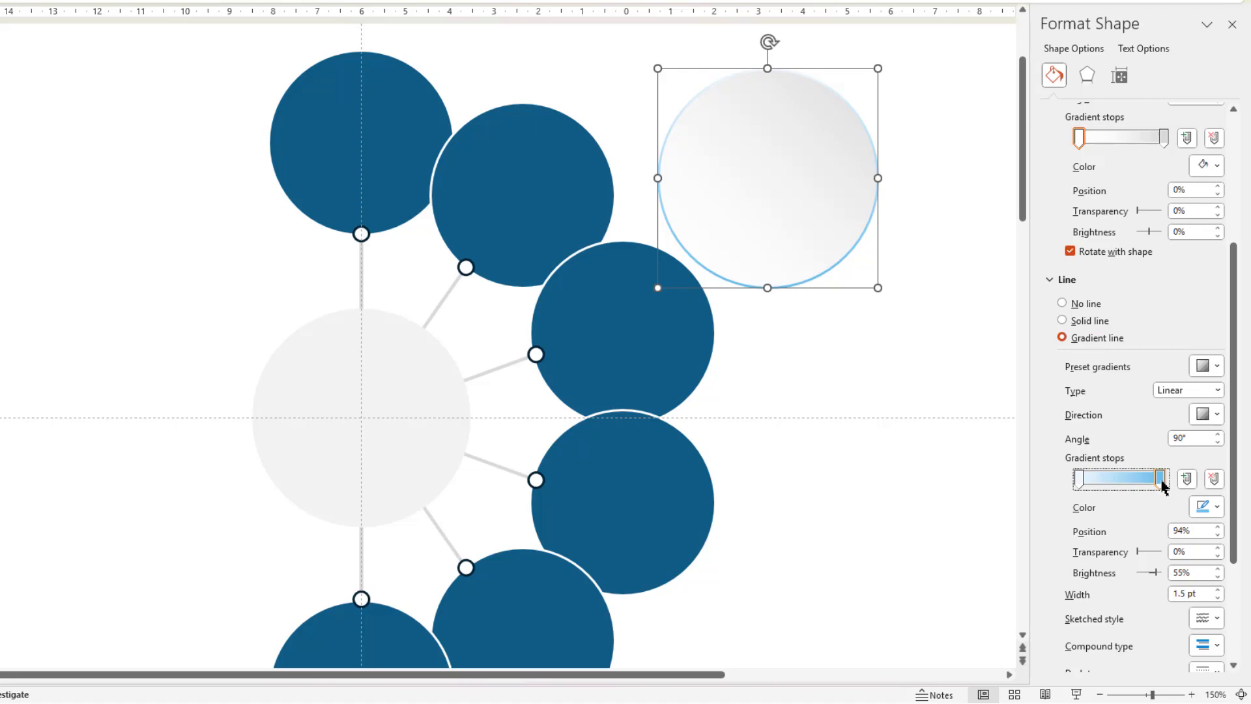
# Colour the outline stops white and light grey and set the direction to Linear Diagonal 135°
pyautogui.click(1208, 506)
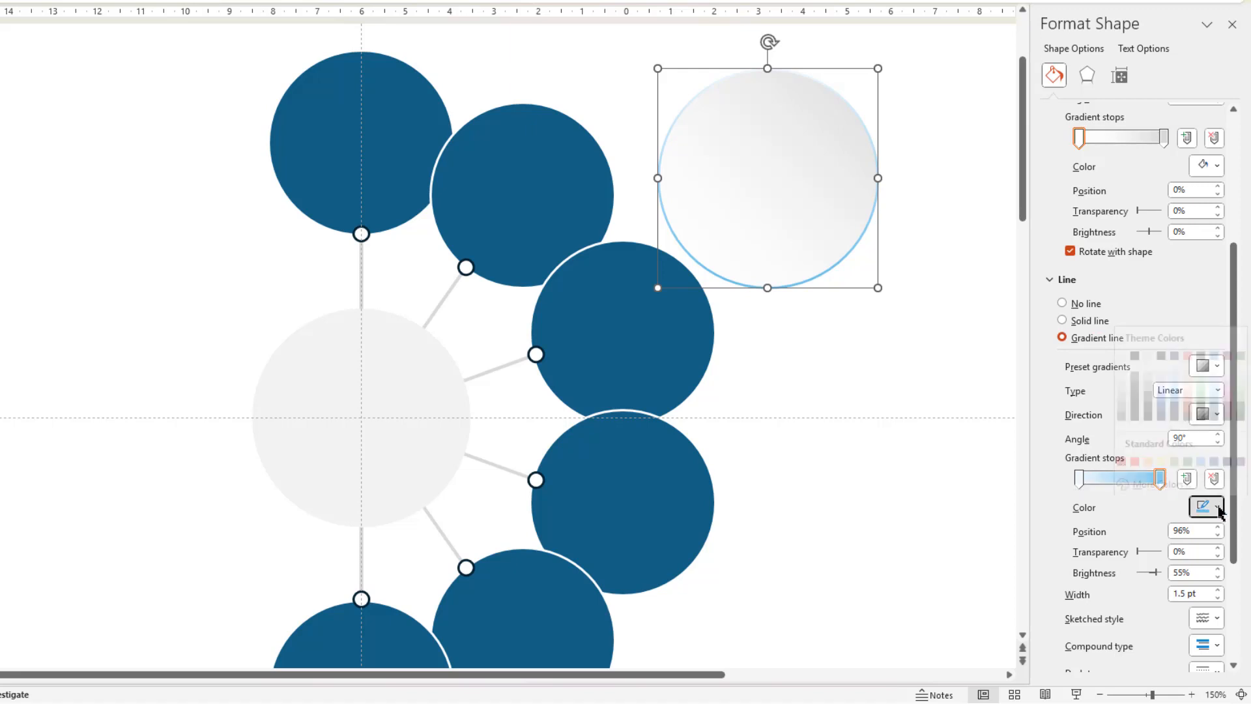
pyautogui.click(1133, 386)
pyautogui.click(1079, 477)
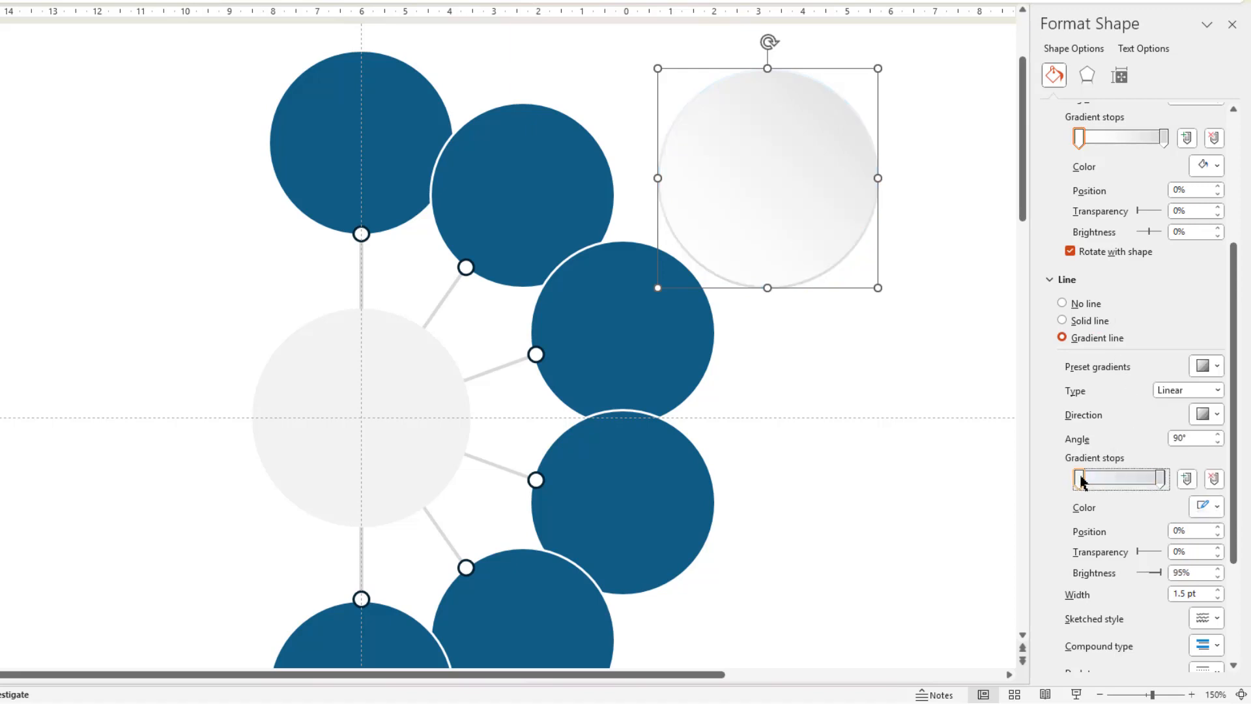
pyautogui.click(1208, 507)
pyautogui.click(1124, 340)
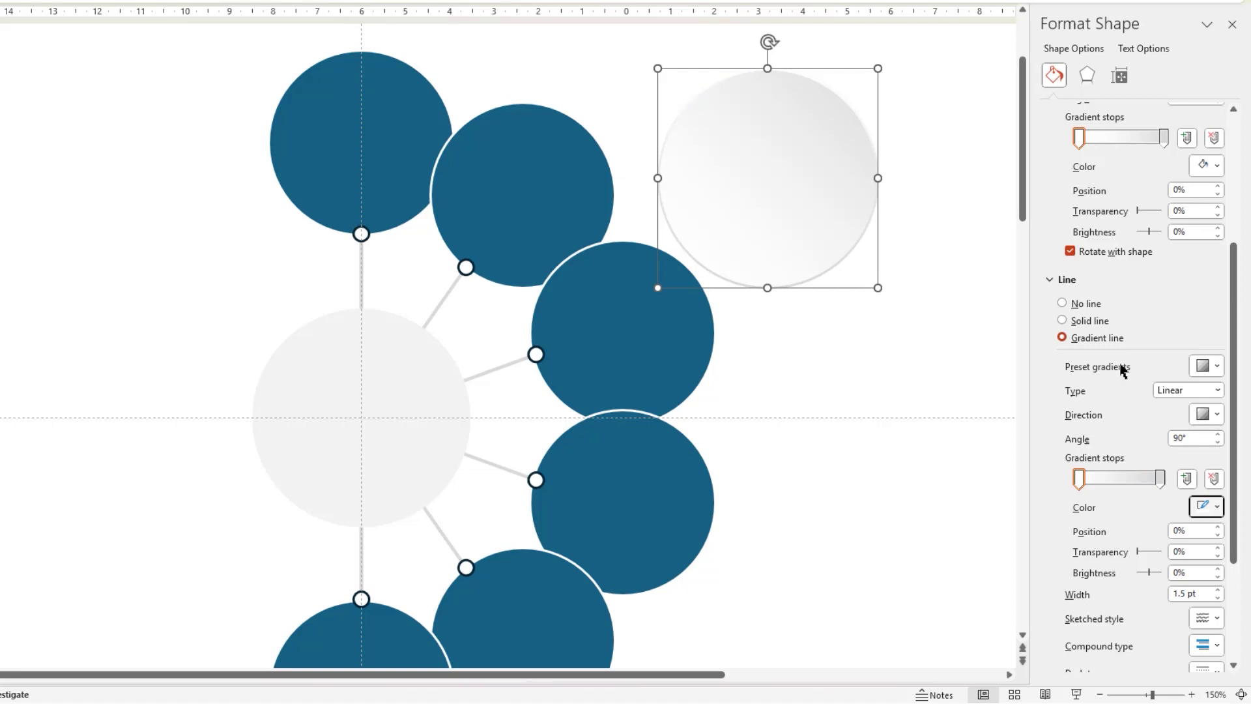
pyautogui.click(1210, 419)
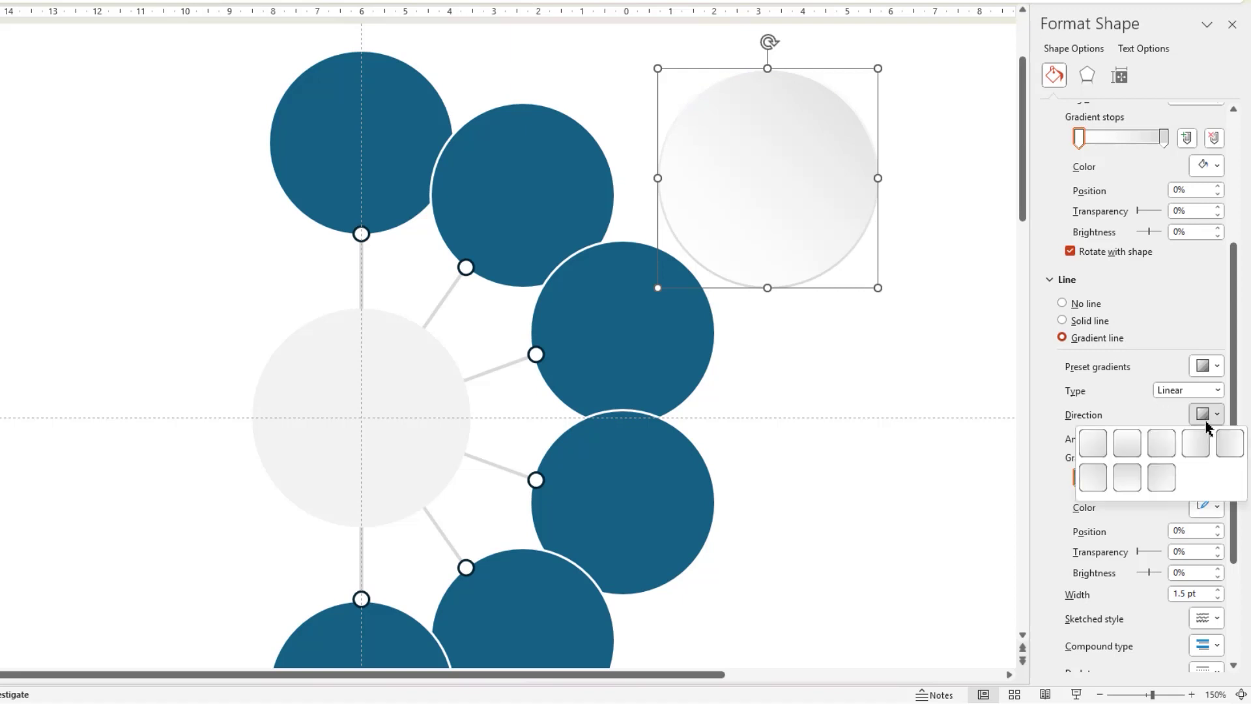
pyautogui.click(1155, 446)
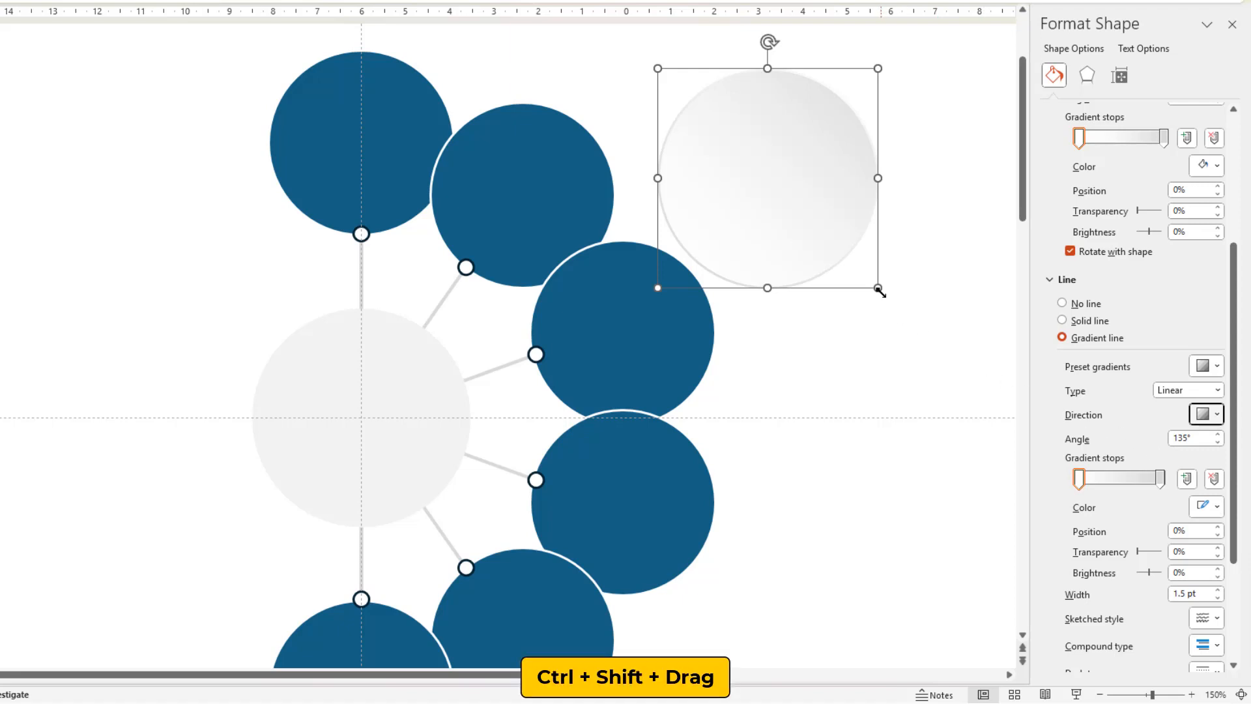
# Shrink the white gradient circle proportionally and centre it on the grey hub circle
pyautogui.moveTo(879, 291); pyautogui.dragTo(851, 241)
pyautogui.moveTo(772, 196); pyautogui.dragTo(380, 438)
pyautogui.press('Down')
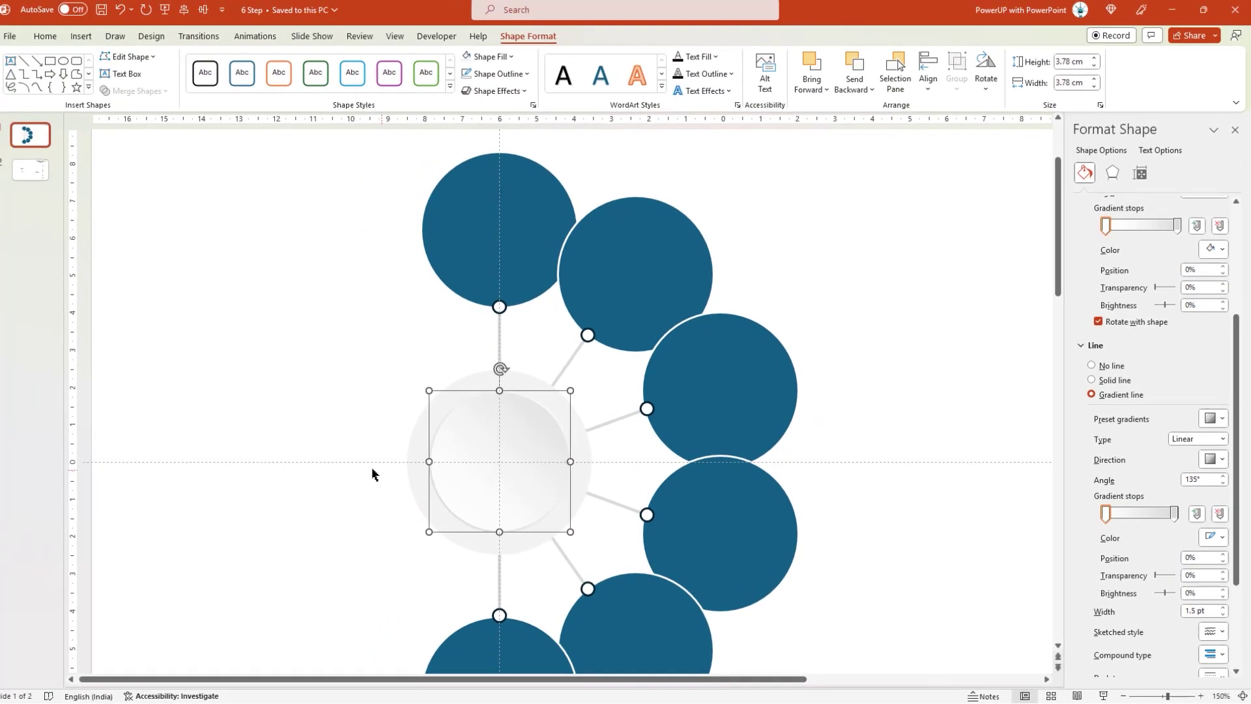
pyautogui.click(326, 438)
pyautogui.scroll(-1, 342, 435)
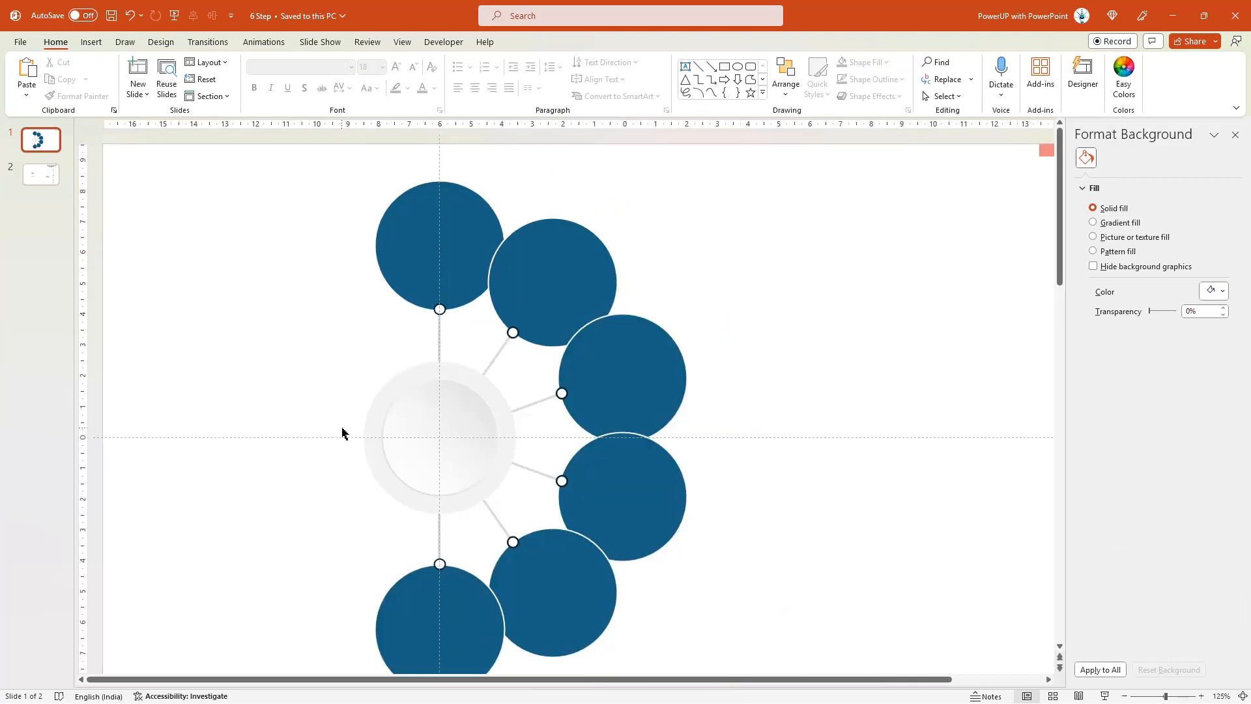
pyautogui.scroll(-1, 341, 435)
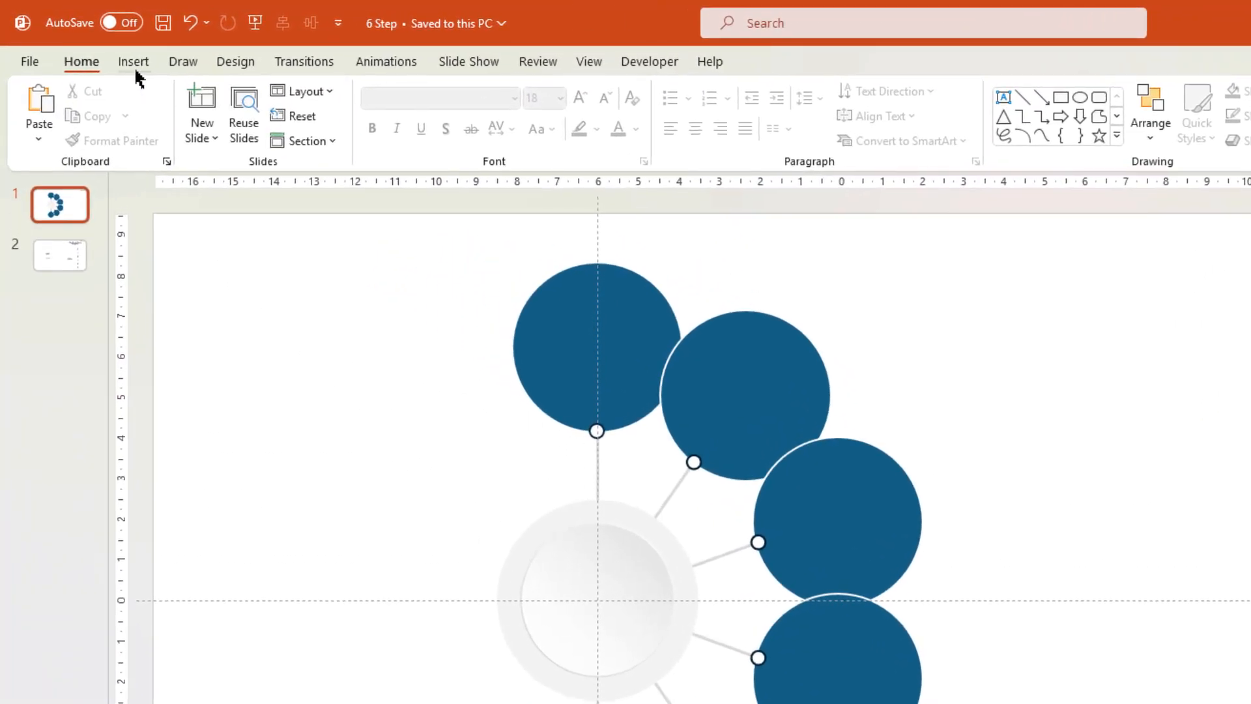
# Insert an Arc shape drawn just above the central circle
pyautogui.click(114, 53)
pyautogui.click(424, 144)
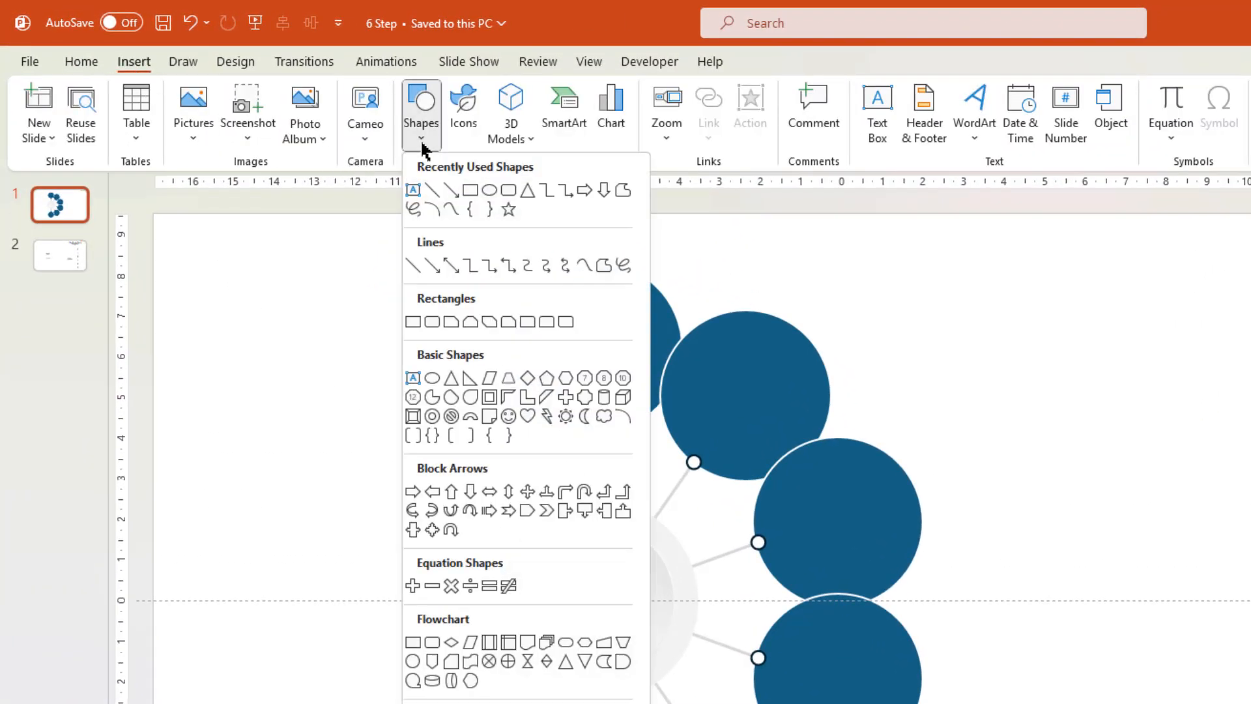
pyautogui.click(628, 425)
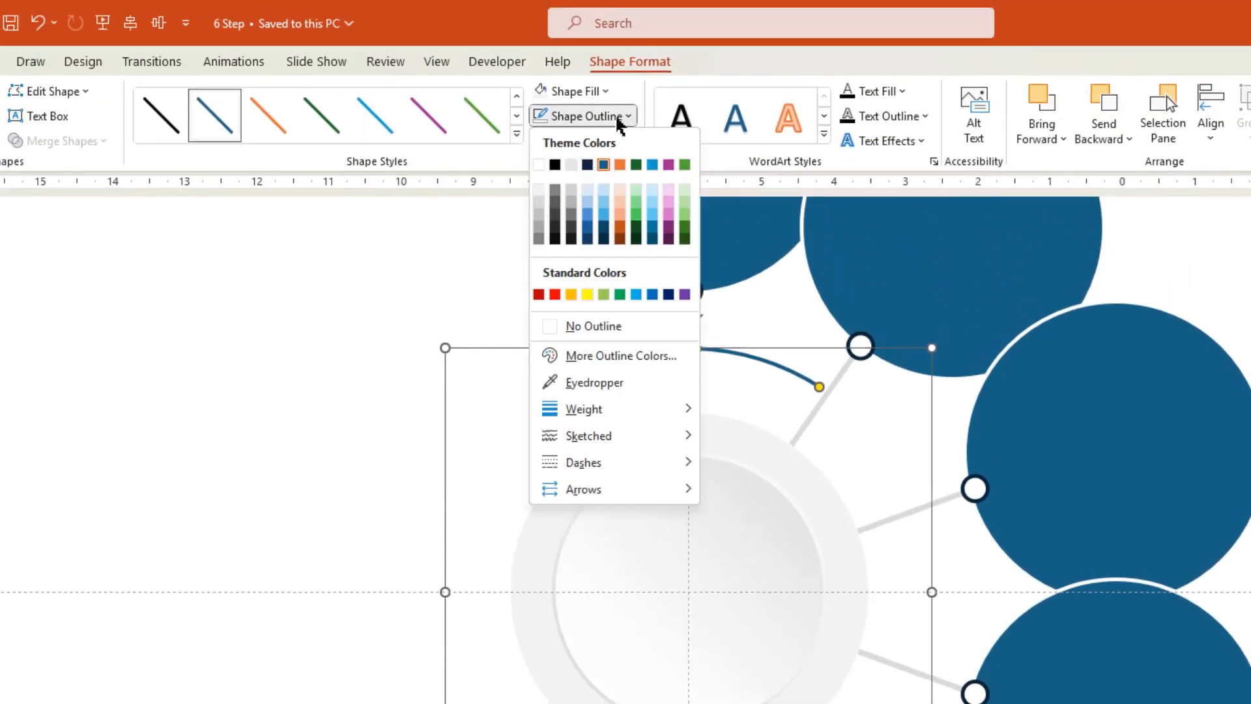
pyautogui.moveTo(585, 409)
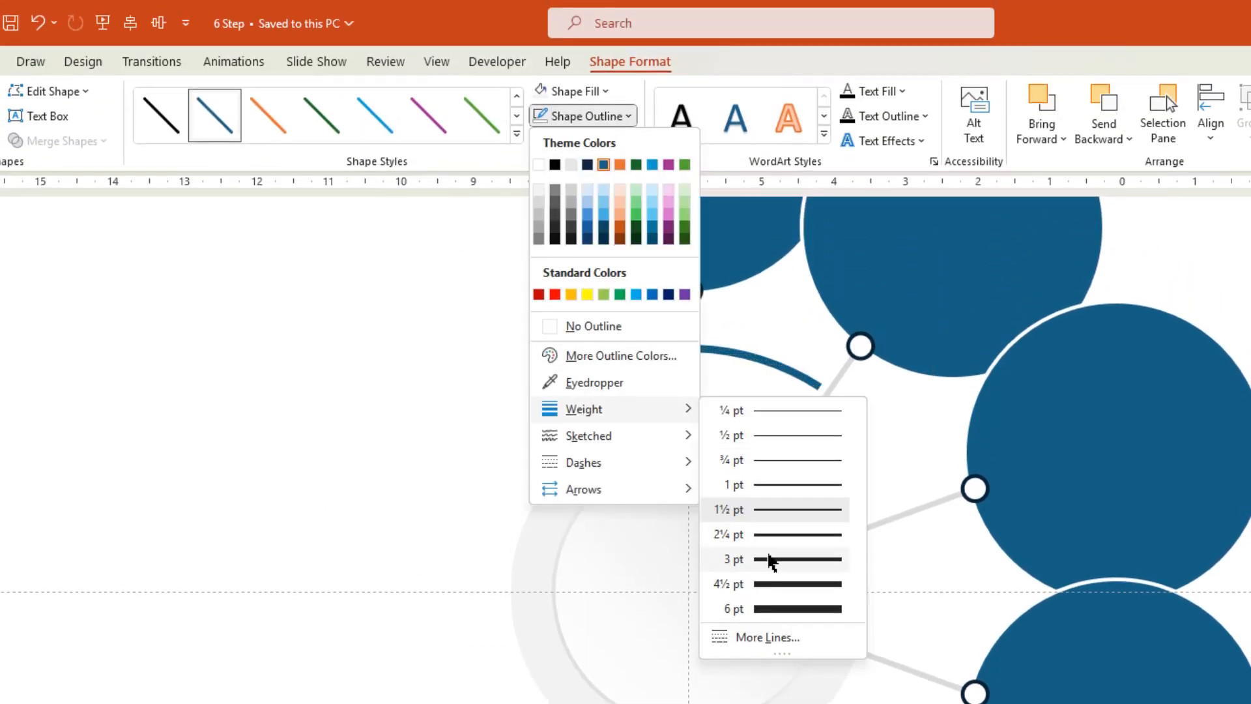
# Give the arc a 3 pt outline weight with Round cap type ends
pyautogui.click(771, 561)
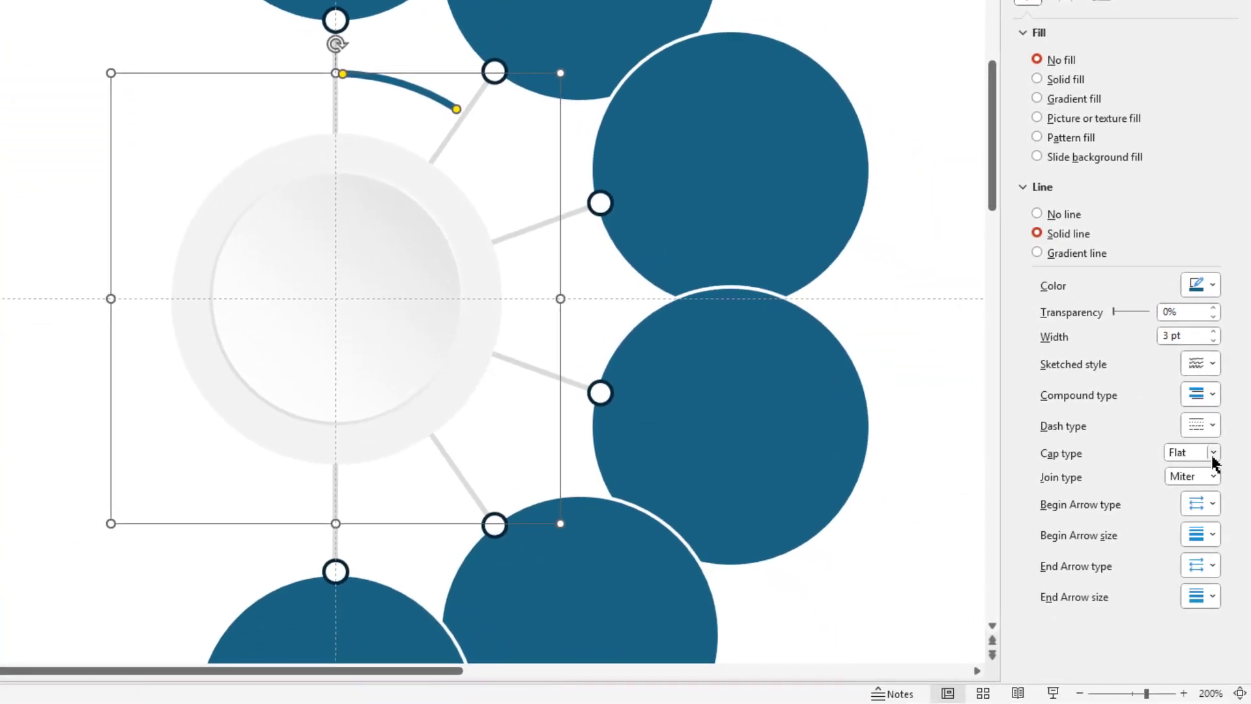
pyautogui.click(1212, 453)
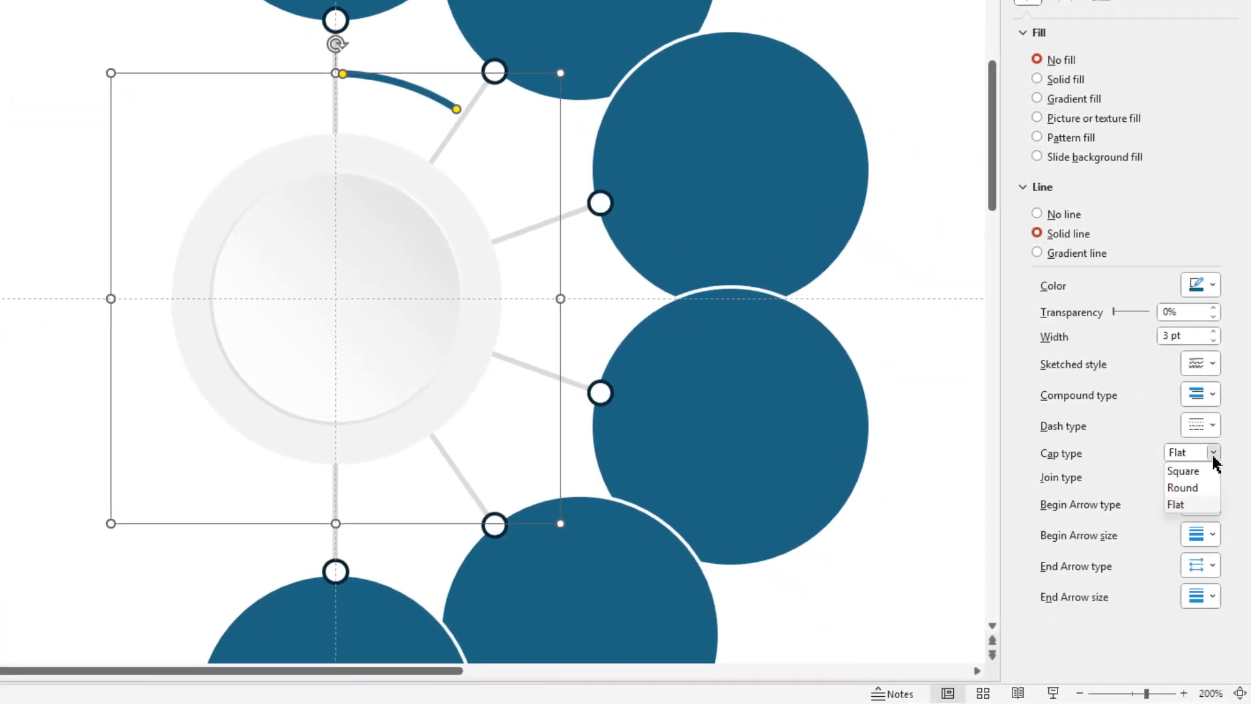
pyautogui.click(1185, 486)
pyautogui.click(816, 68)
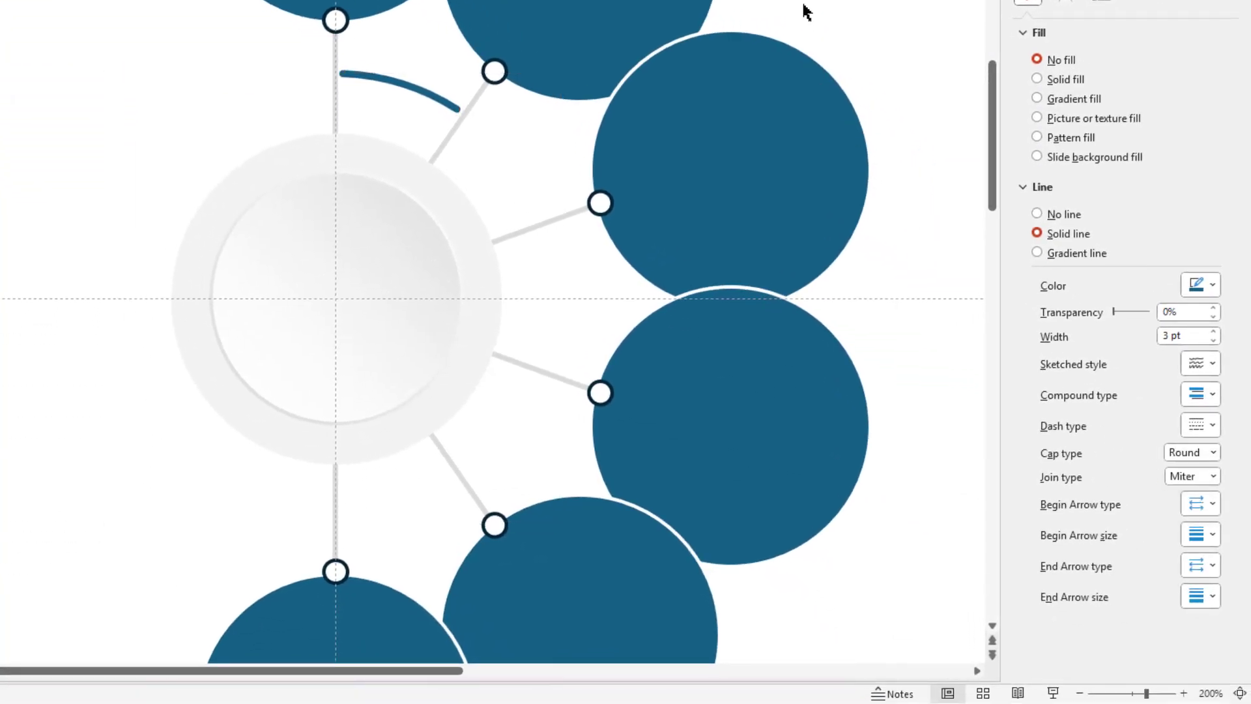
pyautogui.click(419, 93)
# Duplicate the arc and rotate the copies to continue the curve around the top right
pyautogui.hotkey('ctrl', 'd')
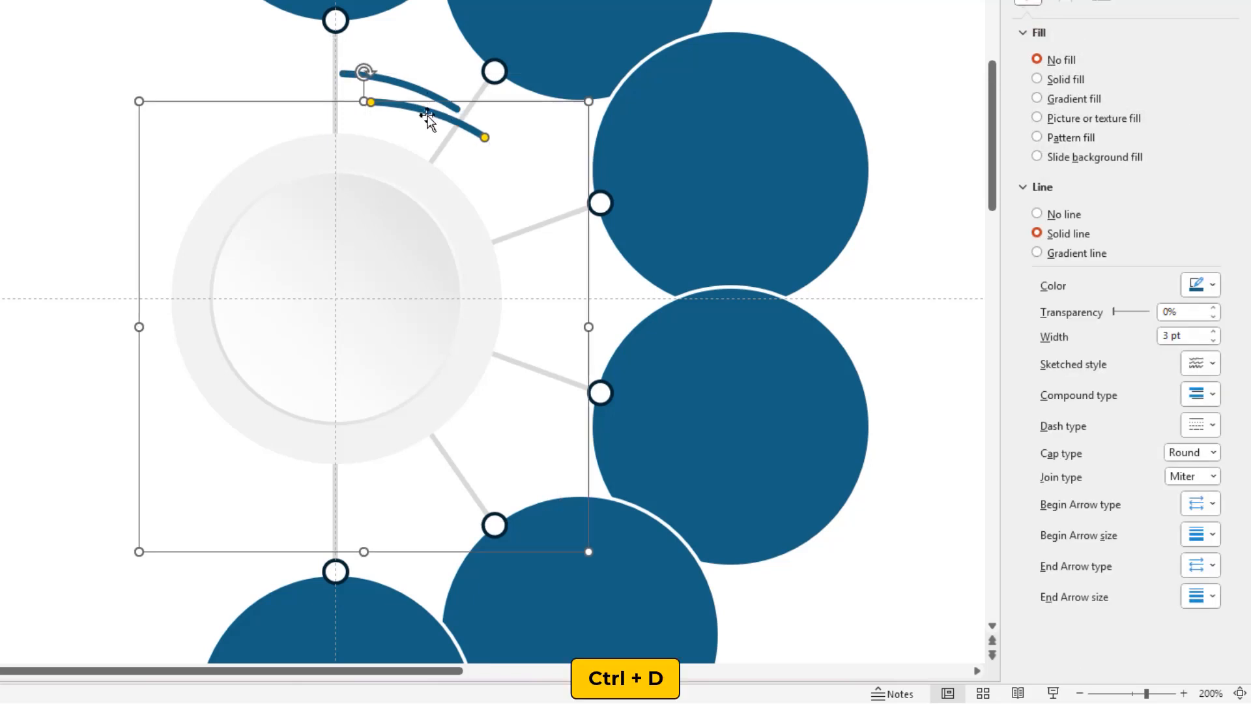
pyautogui.moveTo(430, 103); pyautogui.dragTo(397, 86)
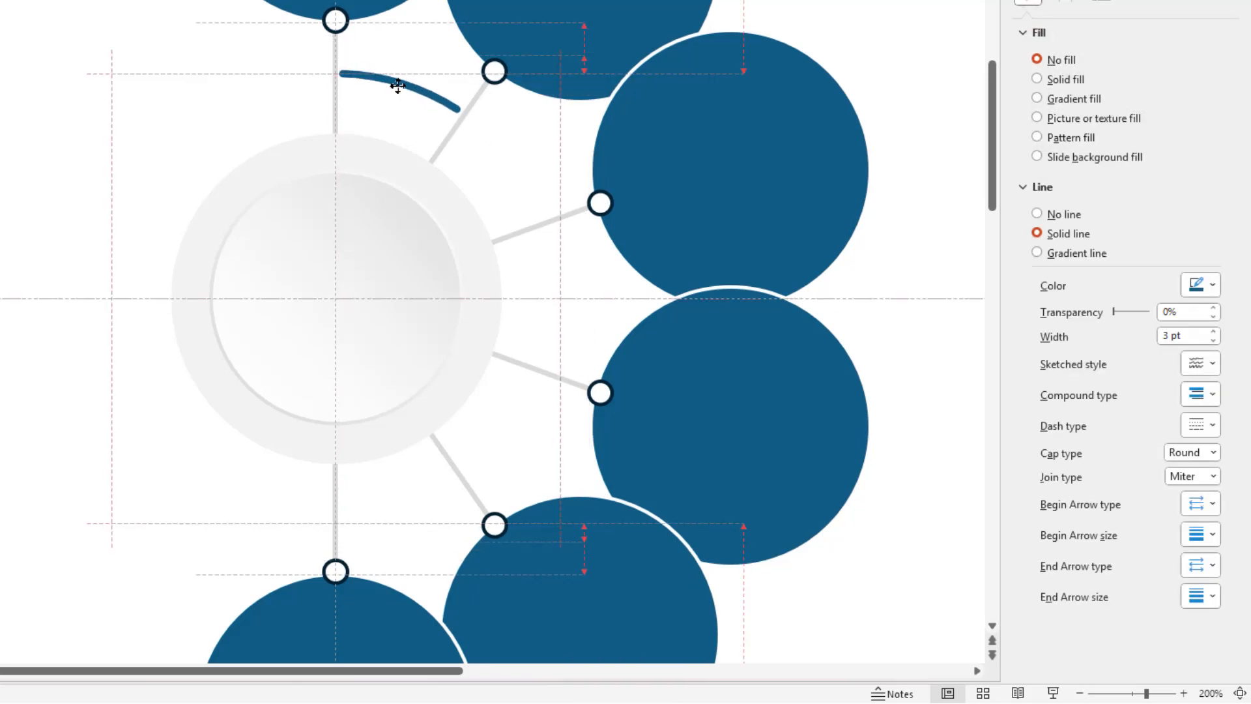
pyautogui.hotkey('ctrl', 'd')
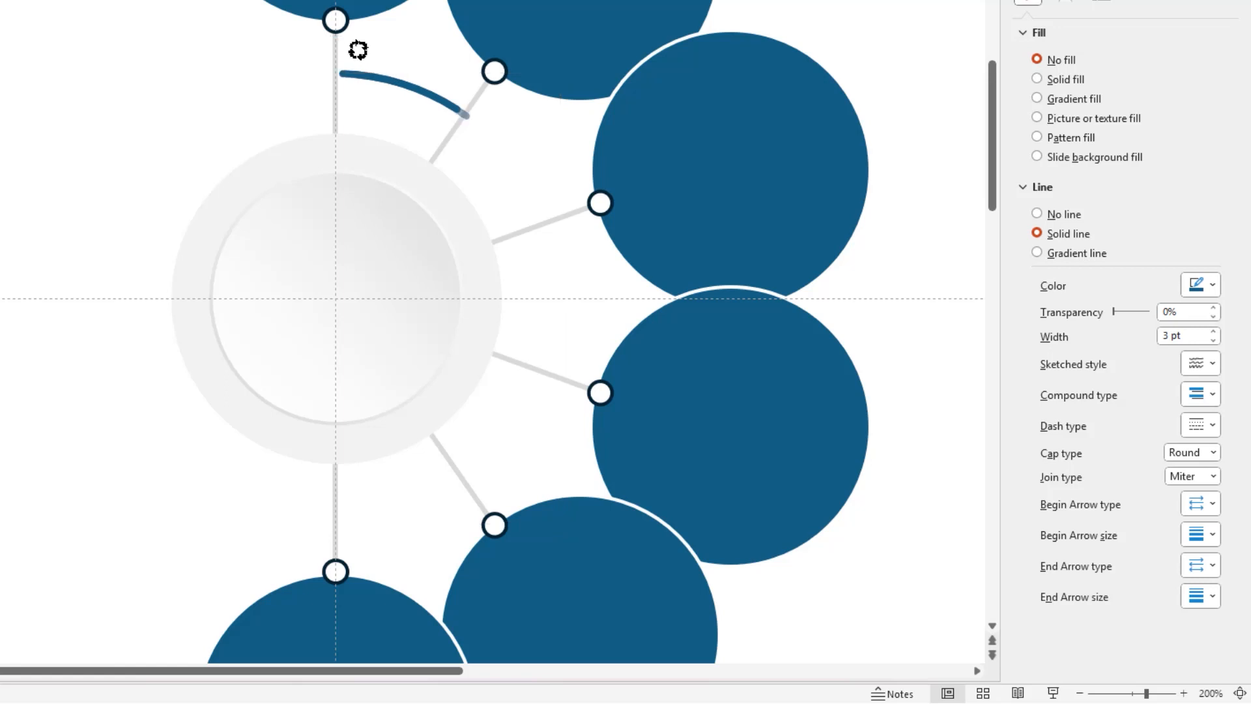
pyautogui.moveTo(411, 98); pyautogui.dragTo(486, 86)
pyautogui.hotkey('ctrl', 'd')
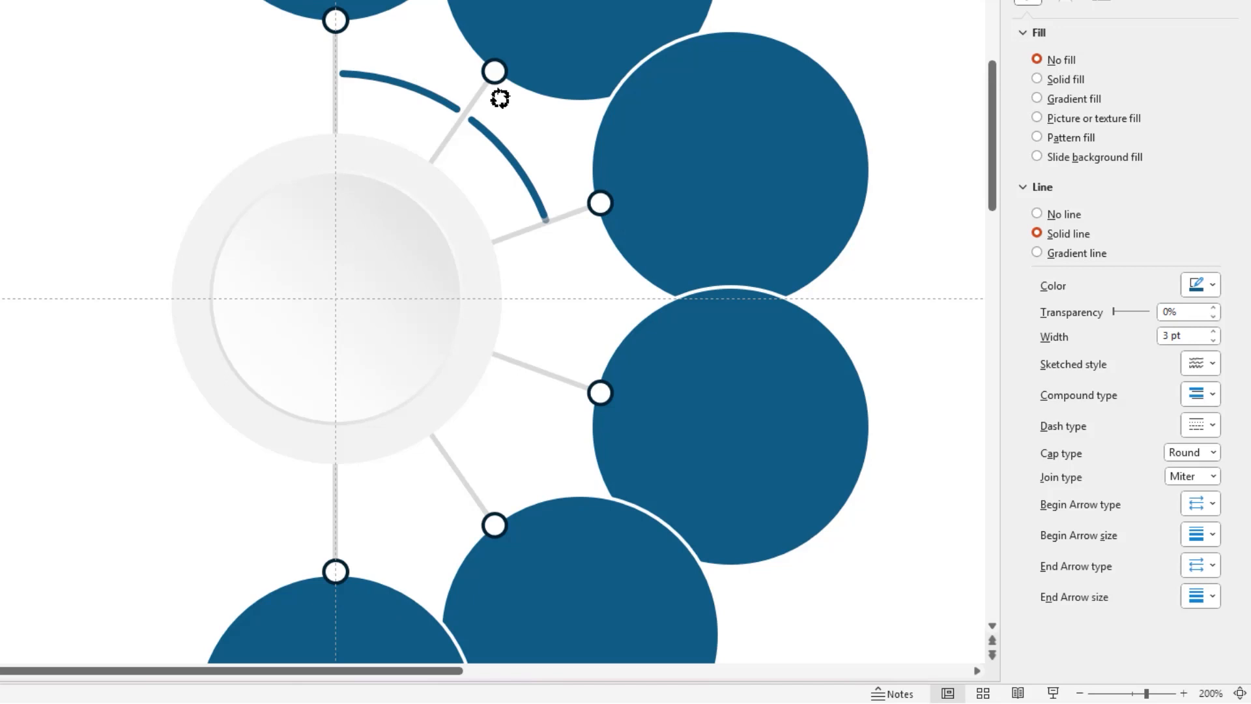
# Duplicate the arc three more times, rotating each copy into the next gap down to the bottom spoke
pyautogui.click(580, 227)
pyautogui.hotkey('ctrl', 'd')
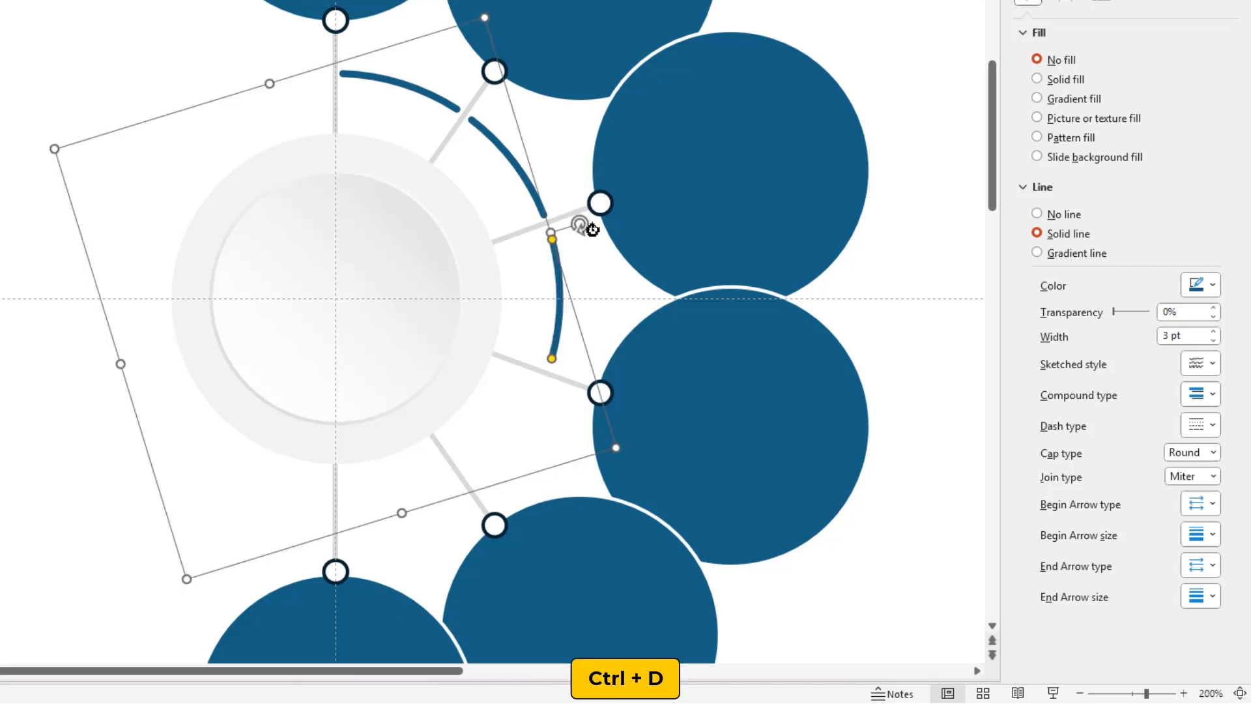
pyautogui.moveTo(581, 227); pyautogui.dragTo(585, 396)
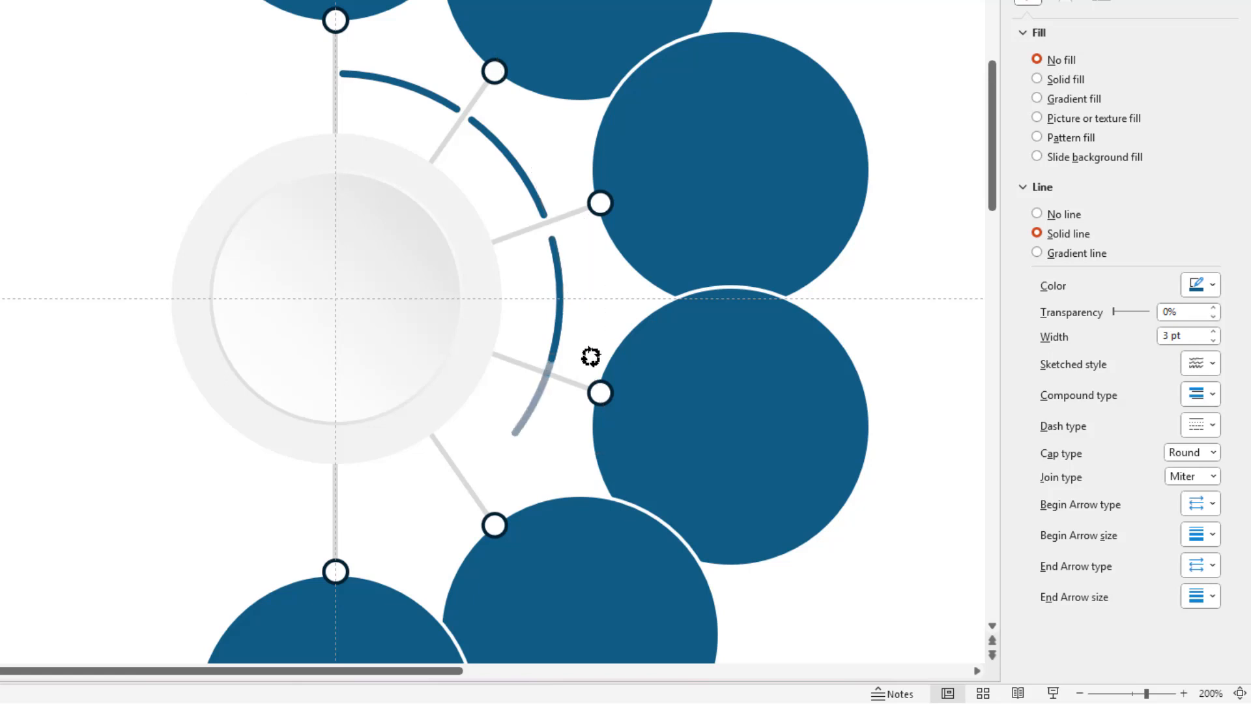
pyautogui.hotkey('ctrl', 'd')
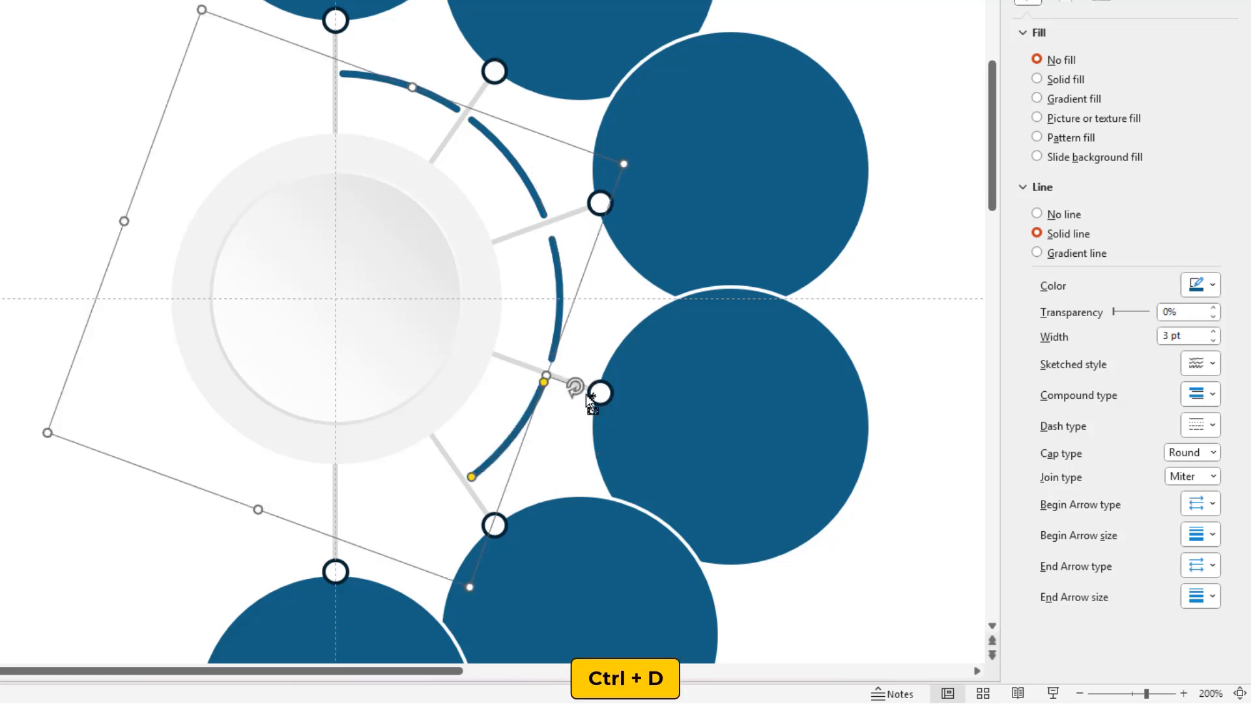
pyautogui.moveTo(569, 389); pyautogui.dragTo(480, 513)
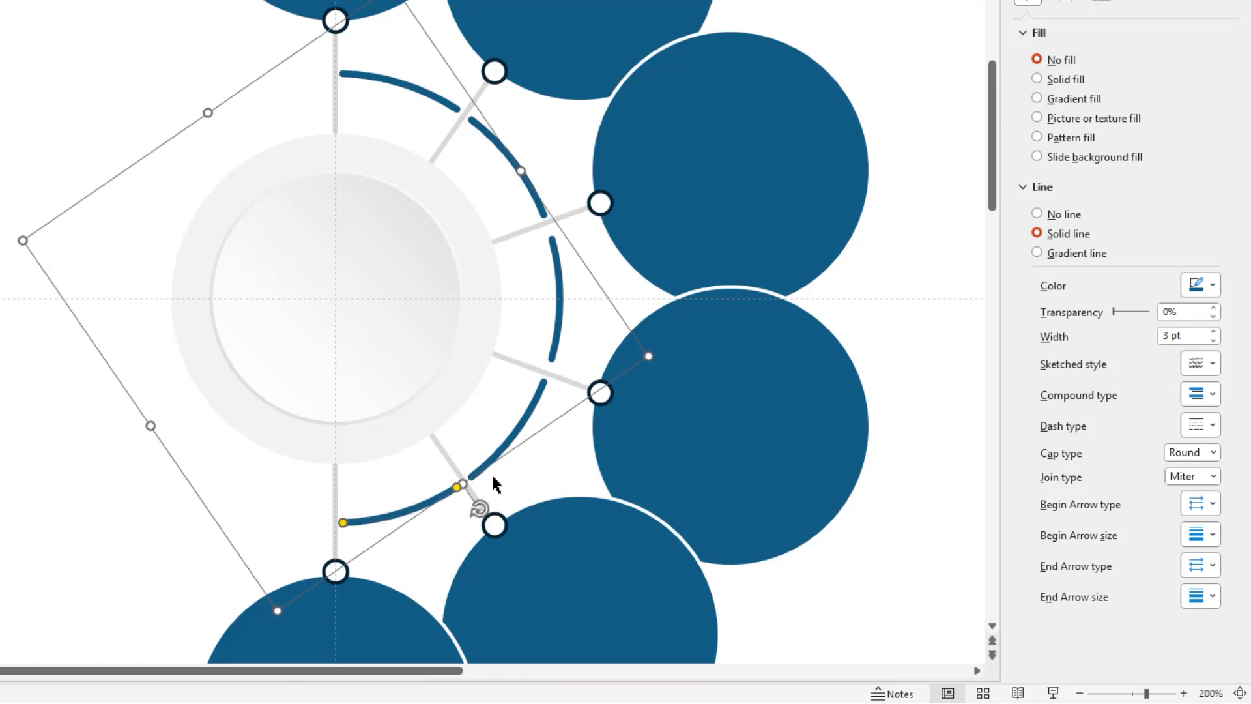
pyautogui.hotkey('ctrl', 'd')
pyautogui.moveTo(479, 508); pyautogui.dragTo(321, 559)
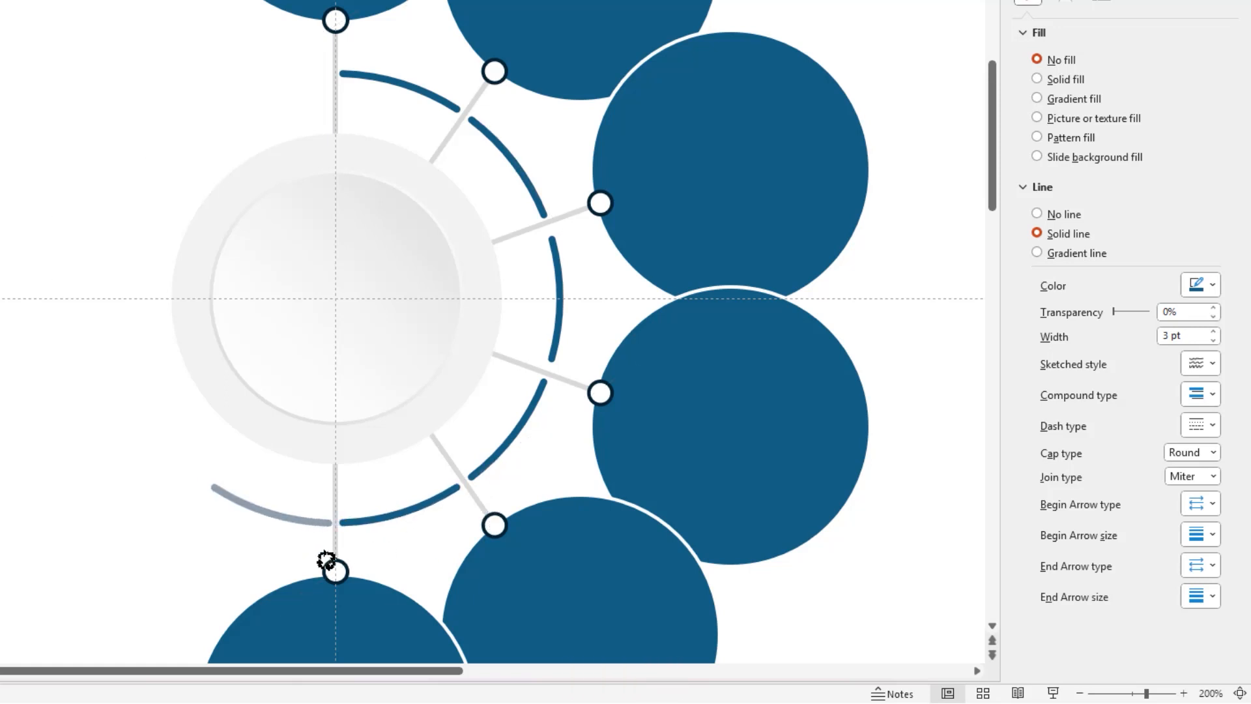
# Stretch the lowest arc around the left side up to the top to close the ring
pyautogui.click(245, 514)
pyautogui.moveTo(205, 480); pyautogui.dragTo(309, 91)
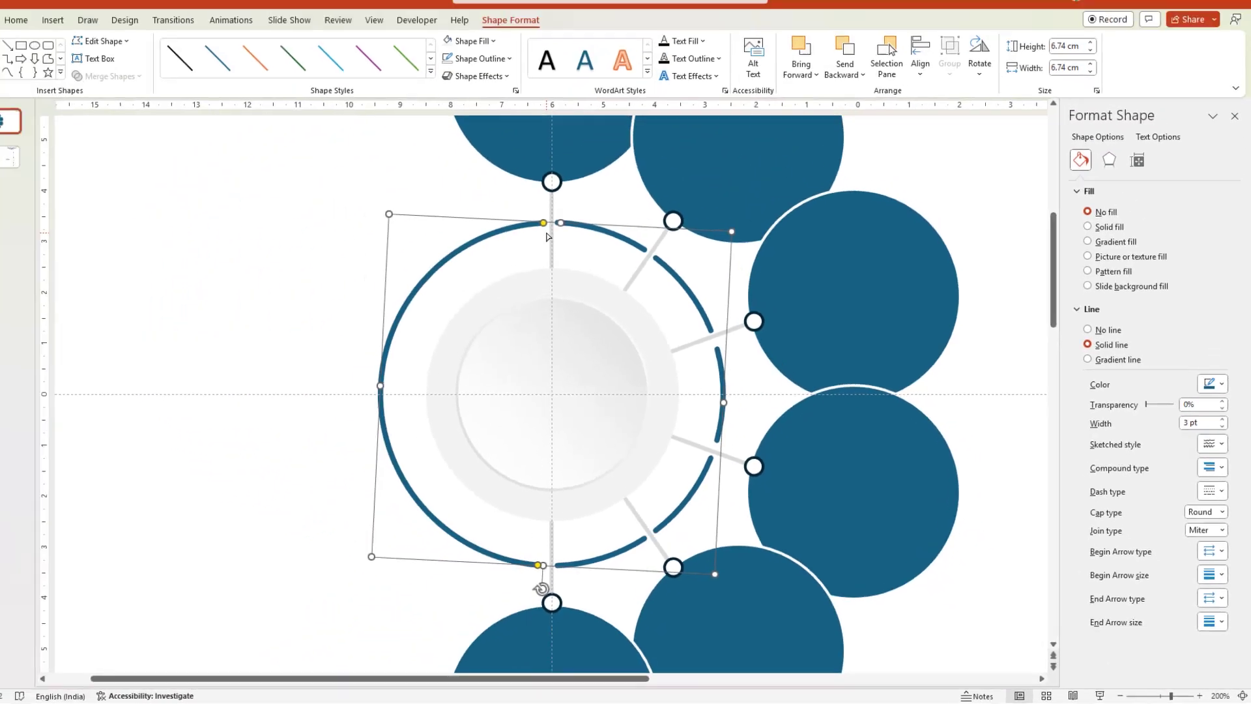
pyautogui.click(367, 269)
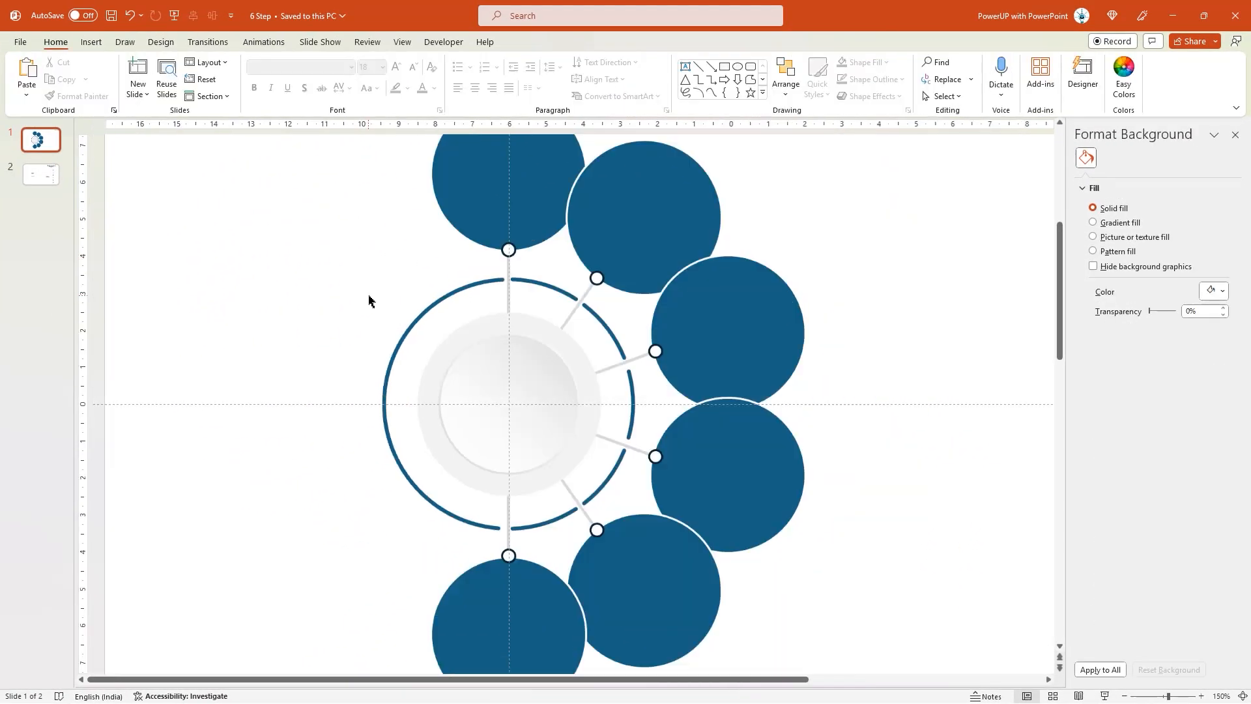
pyautogui.scroll(-2, 370, 301)
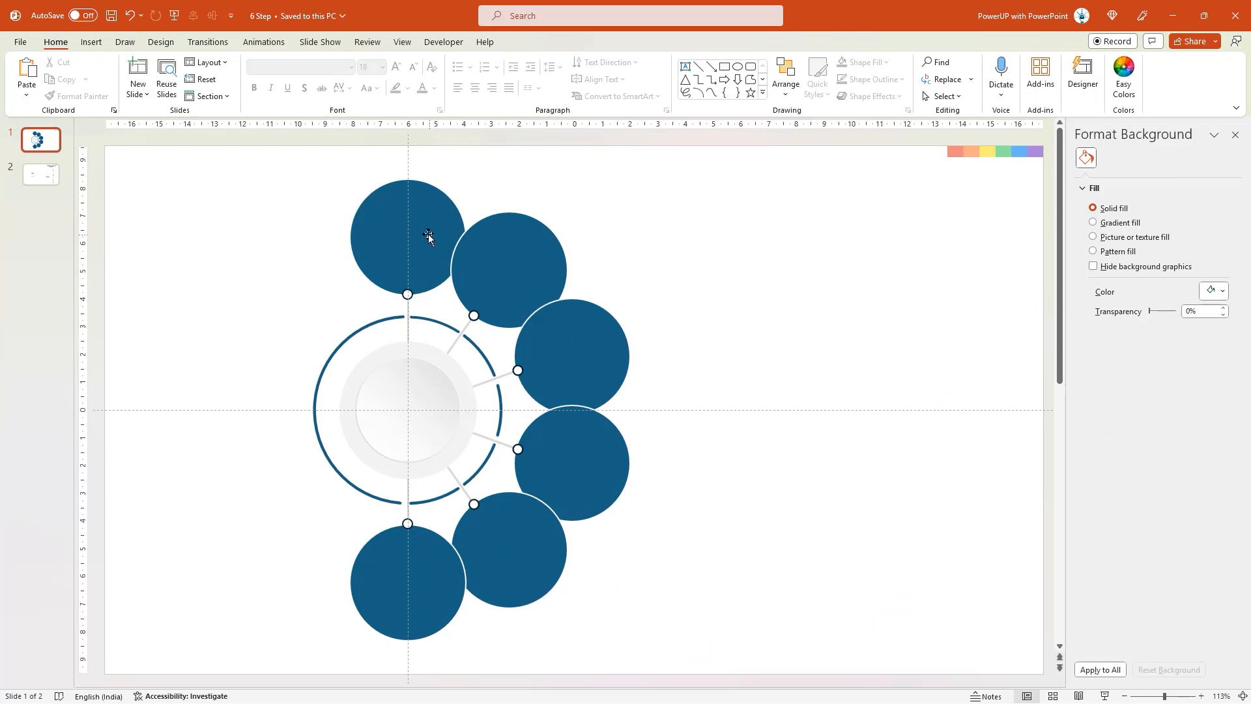
# Select all six outer circles and give them a gradient fill with no line
pyautogui.click(429, 233)
pyautogui.keyDown('shift'); pyautogui.click(518, 265); pyautogui.keyUp('shift')
pyautogui.keyDown('shift'); pyautogui.click(577, 353); pyautogui.keyUp('shift')
pyautogui.keyDown('shift'); pyautogui.click(577, 459); pyautogui.keyUp('shift')
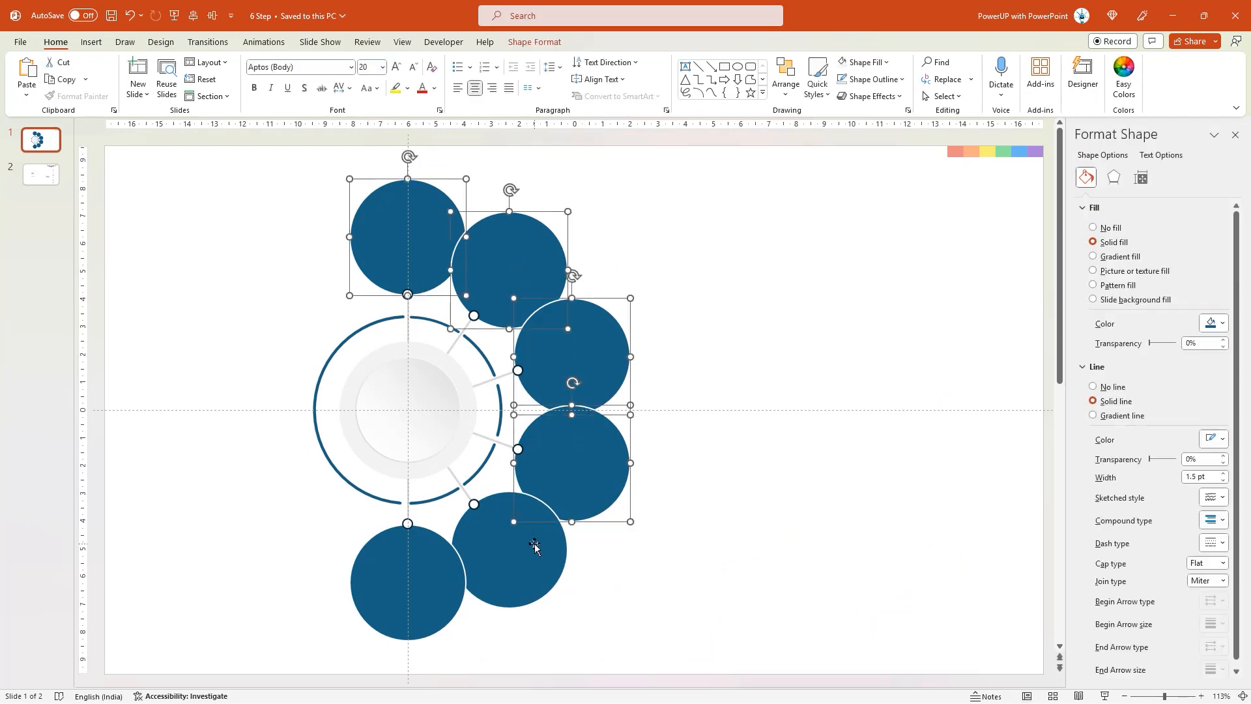
pyautogui.keyDown('shift'); pyautogui.click(535, 544); pyautogui.keyUp('shift')
pyautogui.keyDown('shift'); pyautogui.click(409, 590); pyautogui.keyUp('shift')
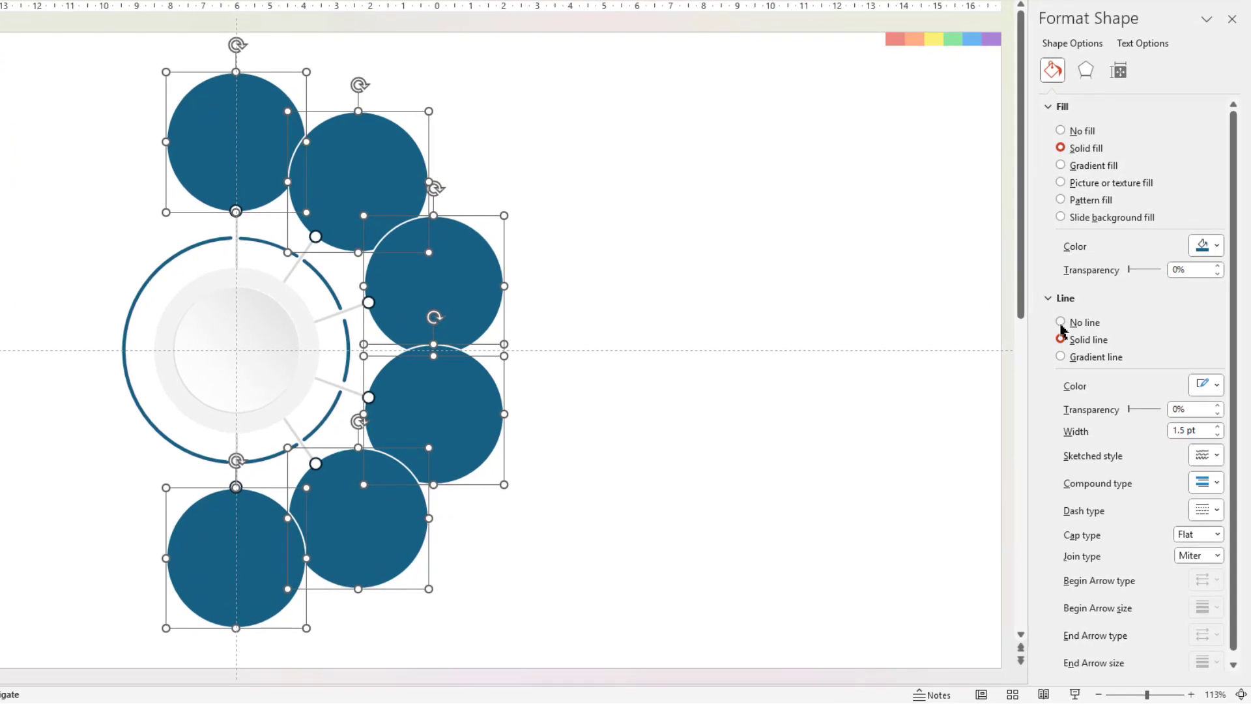
pyautogui.click(1062, 324)
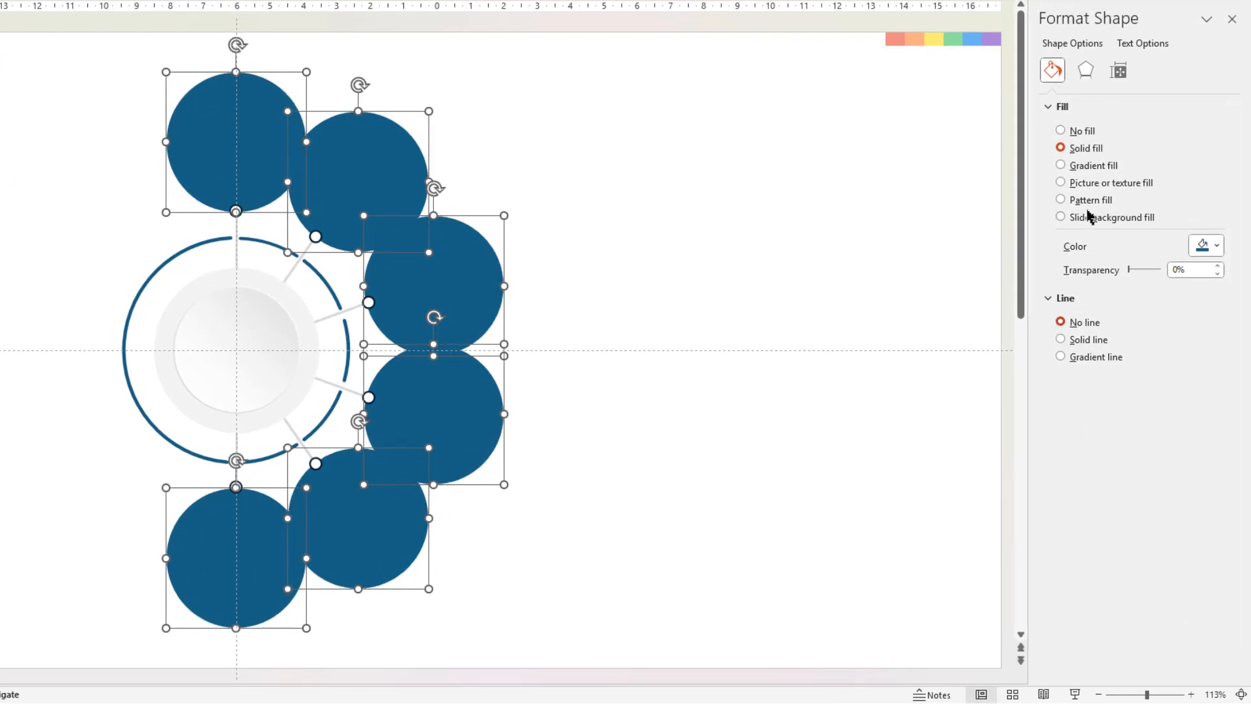
pyautogui.click(1062, 165)
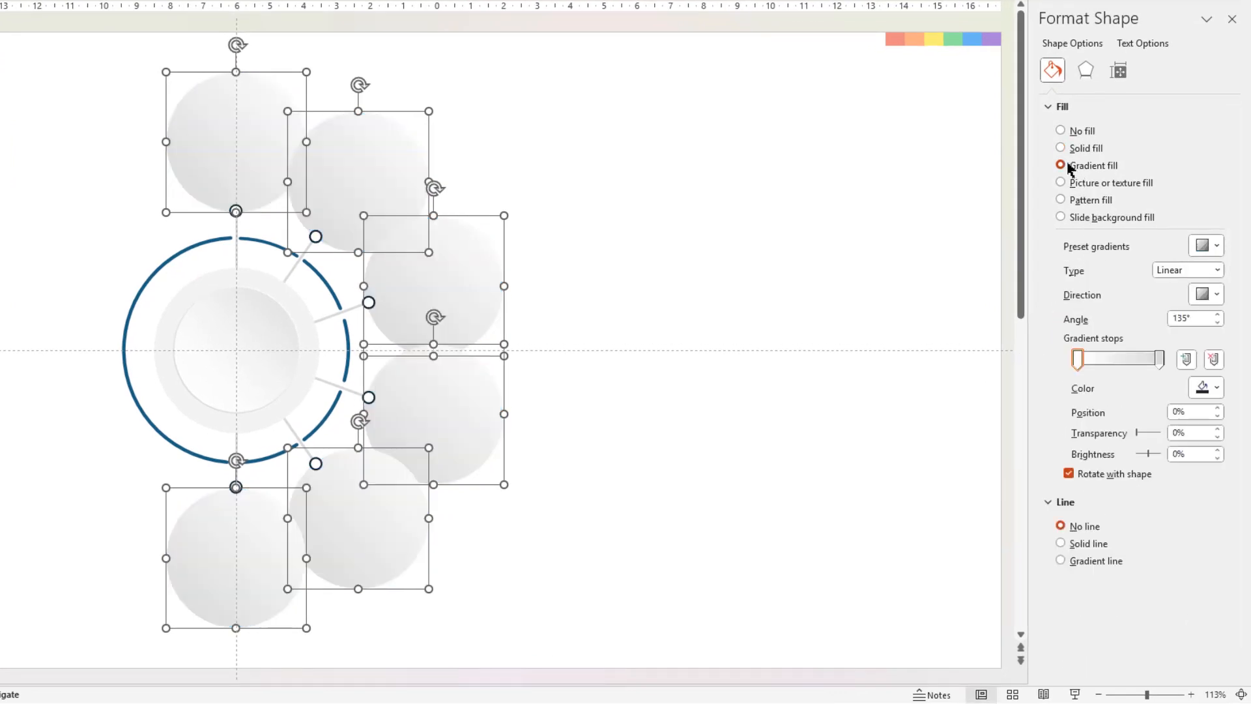
pyautogui.click(683, 224)
# Give the first circle a gradient from sampled rainbow red to a darker custom red
pyautogui.click(245, 116)
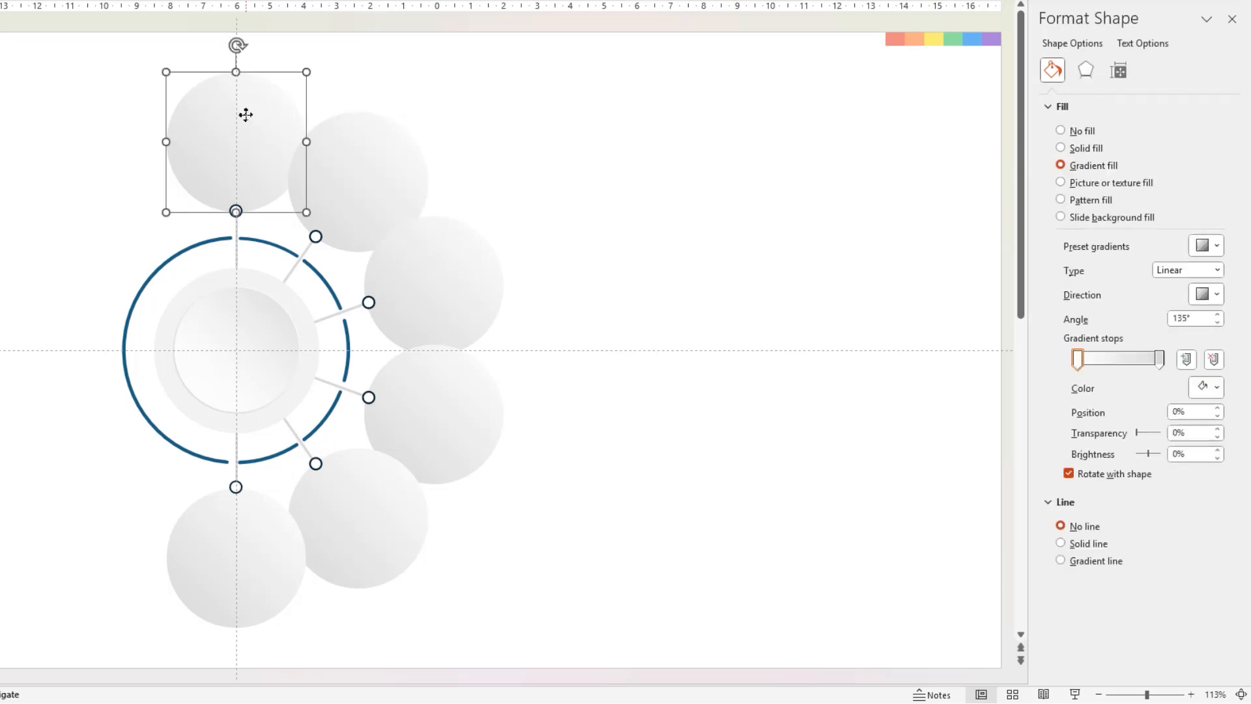
pyautogui.click(1216, 387)
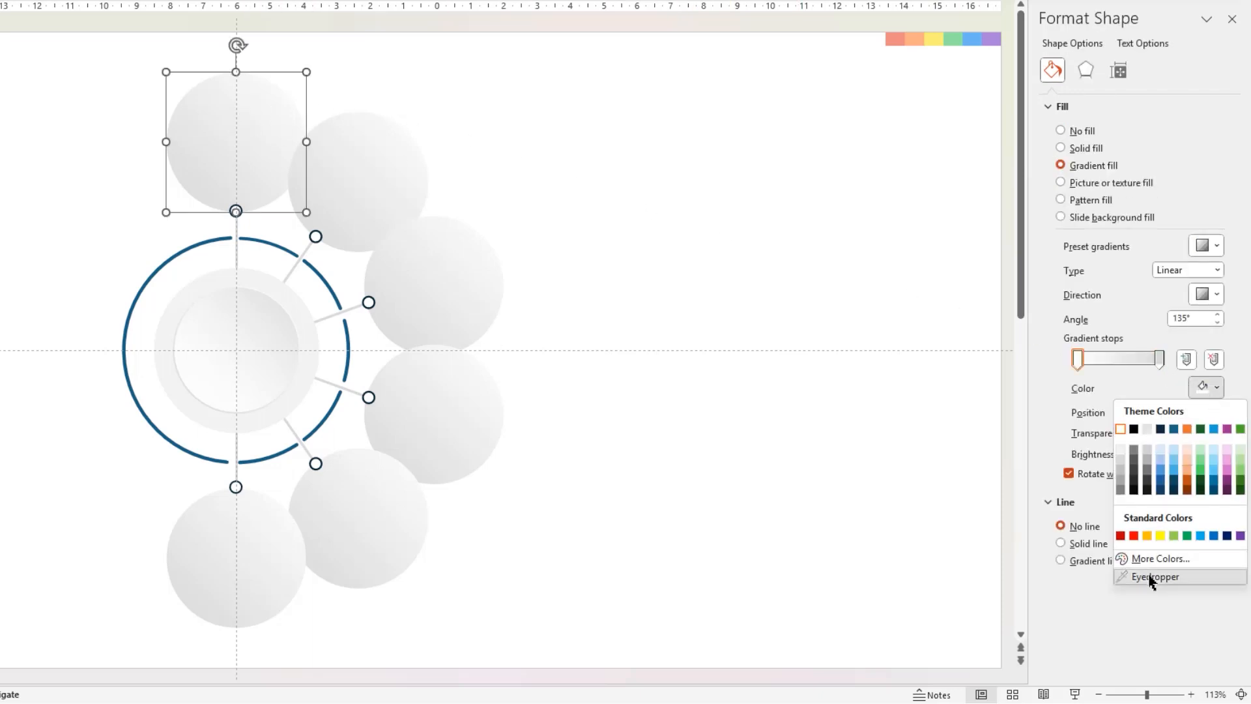
pyautogui.click(1157, 581)
pyautogui.click(895, 37)
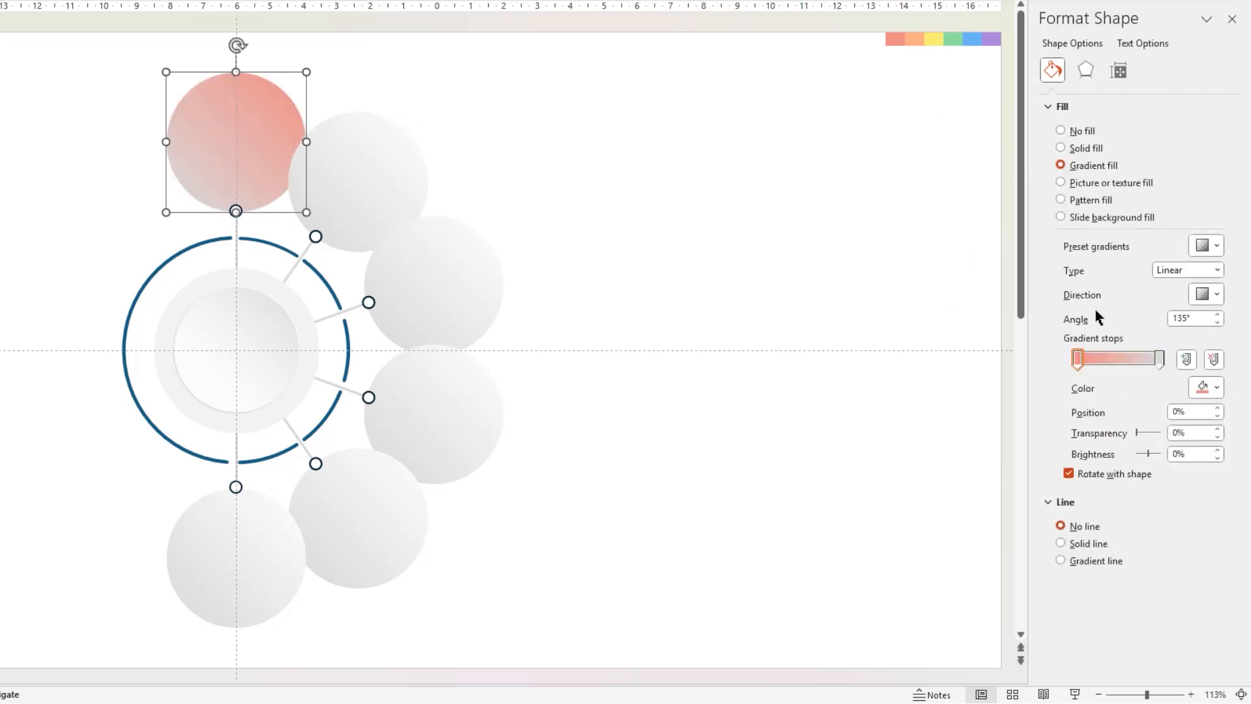
pyautogui.click(1159, 362)
pyautogui.click(1215, 388)
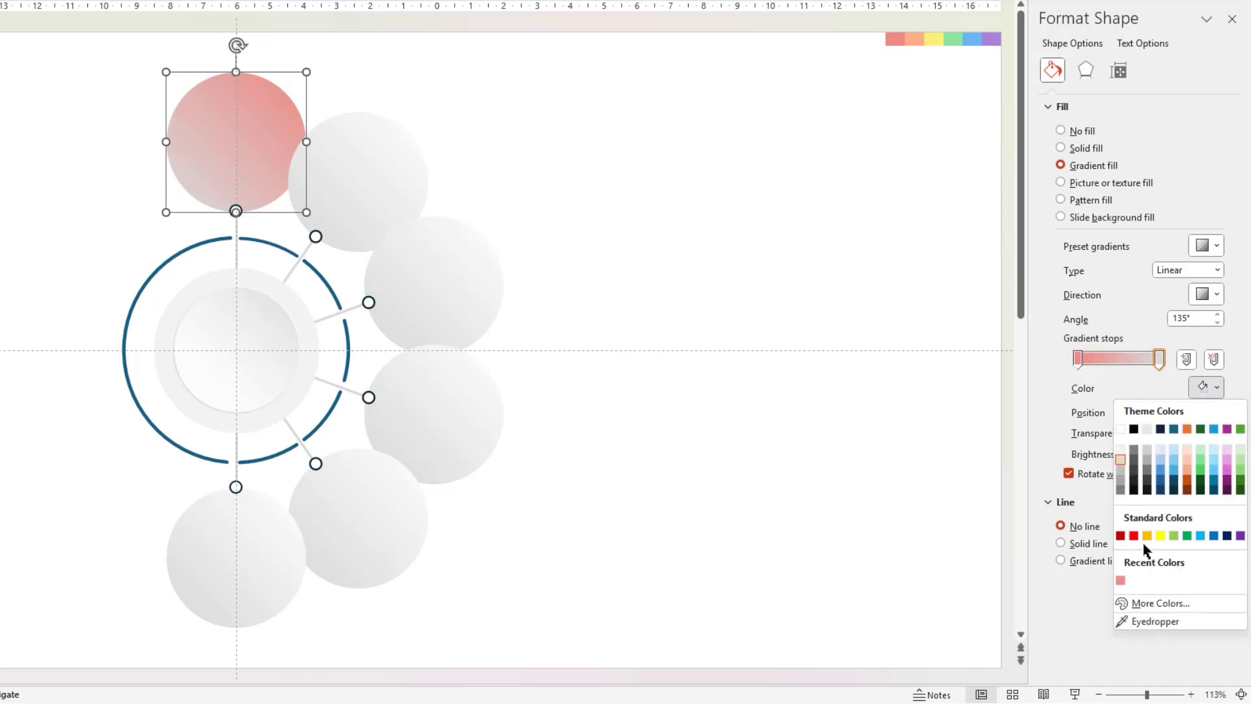
pyautogui.click(1122, 583)
pyautogui.click(1214, 389)
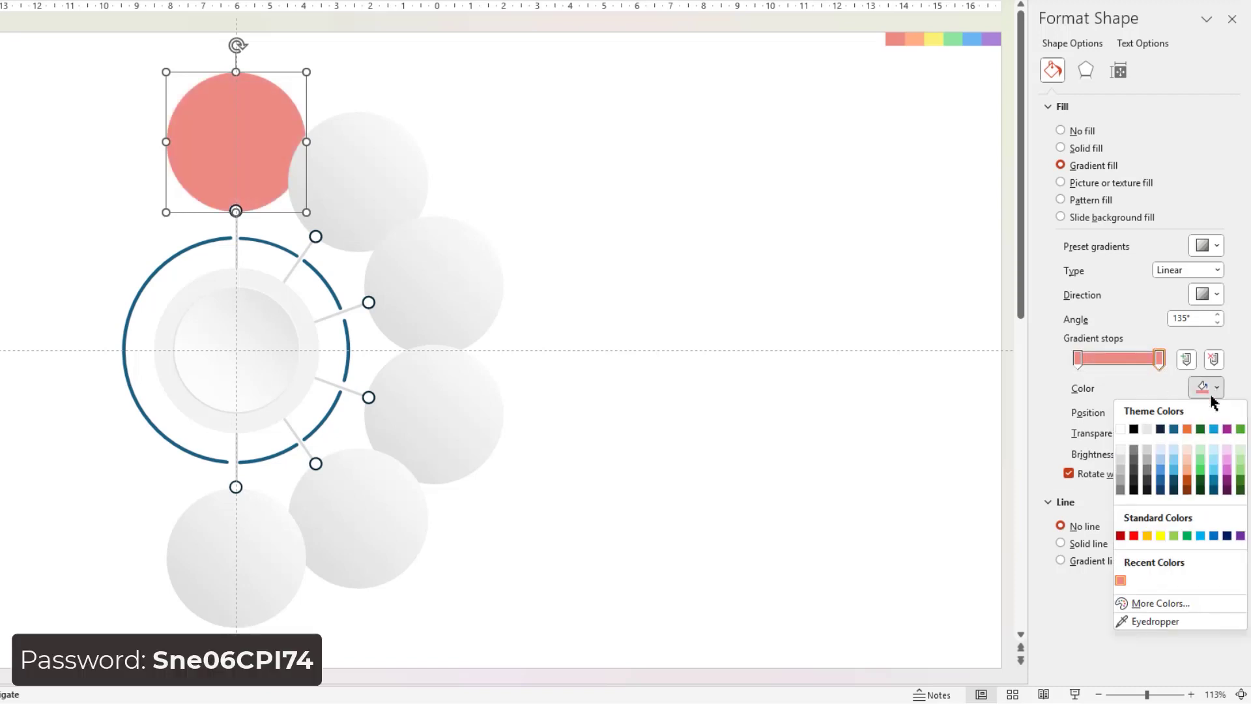
pyautogui.click(1160, 602)
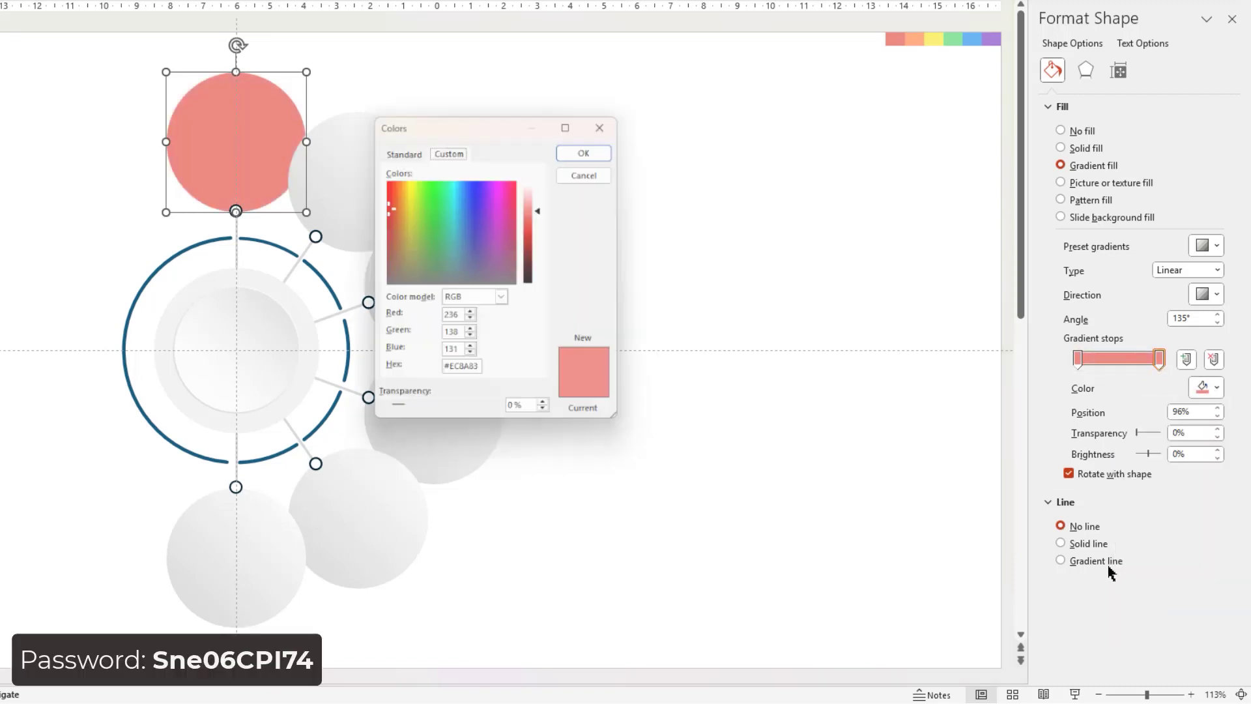
pyautogui.click(537, 231)
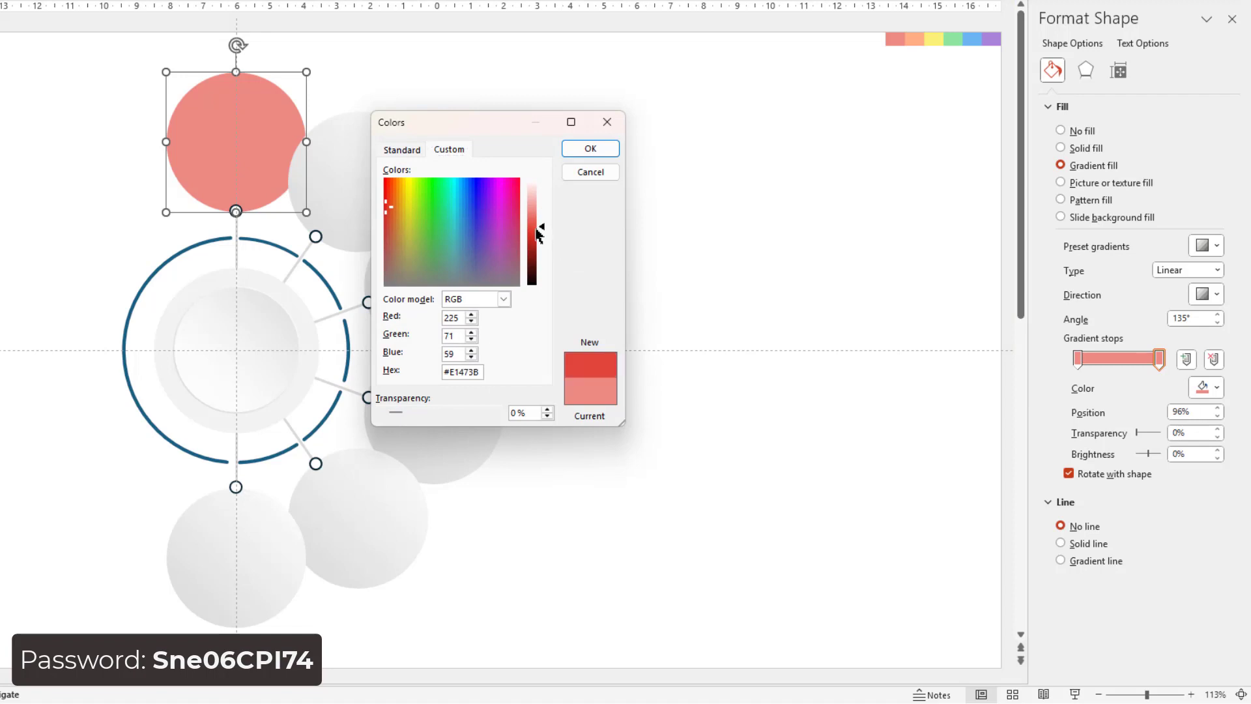
pyautogui.click(591, 150)
# Give the second circle a gradient from sampled orange to a darker orange
pyautogui.click(391, 179)
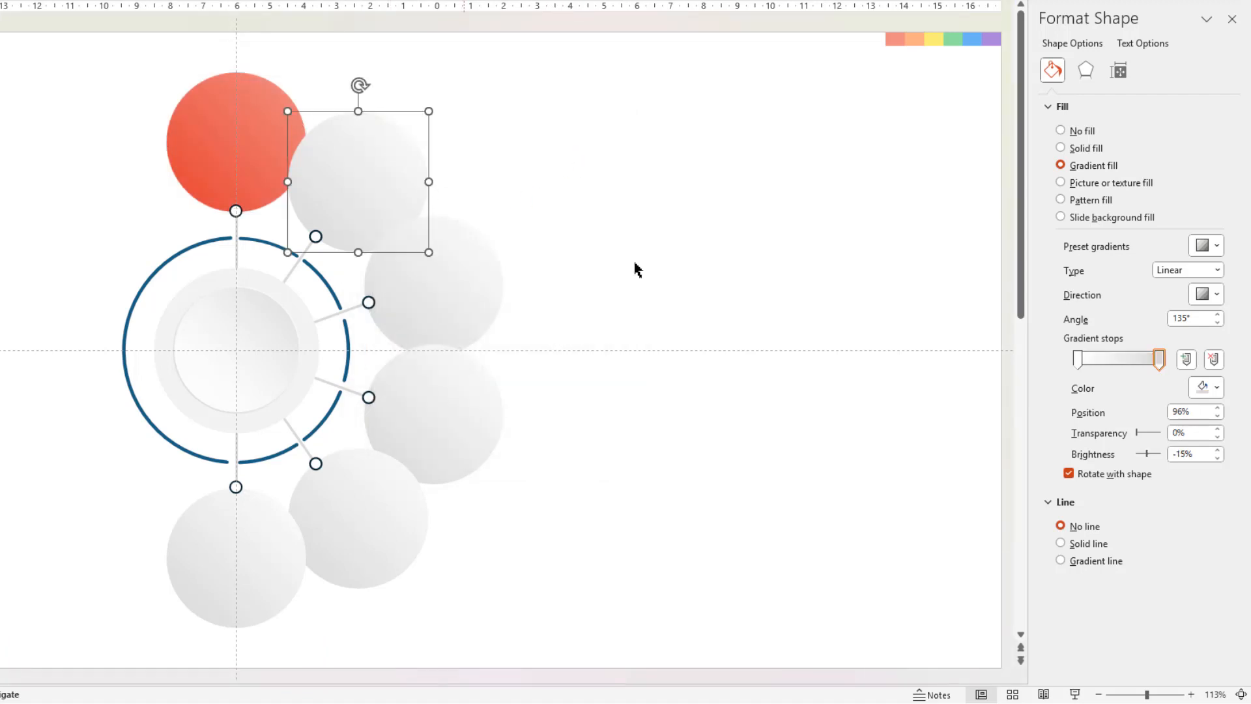
pyautogui.click(1078, 359)
pyautogui.click(1208, 387)
pyautogui.click(1134, 606)
pyautogui.click(927, 37)
pyautogui.click(1158, 360)
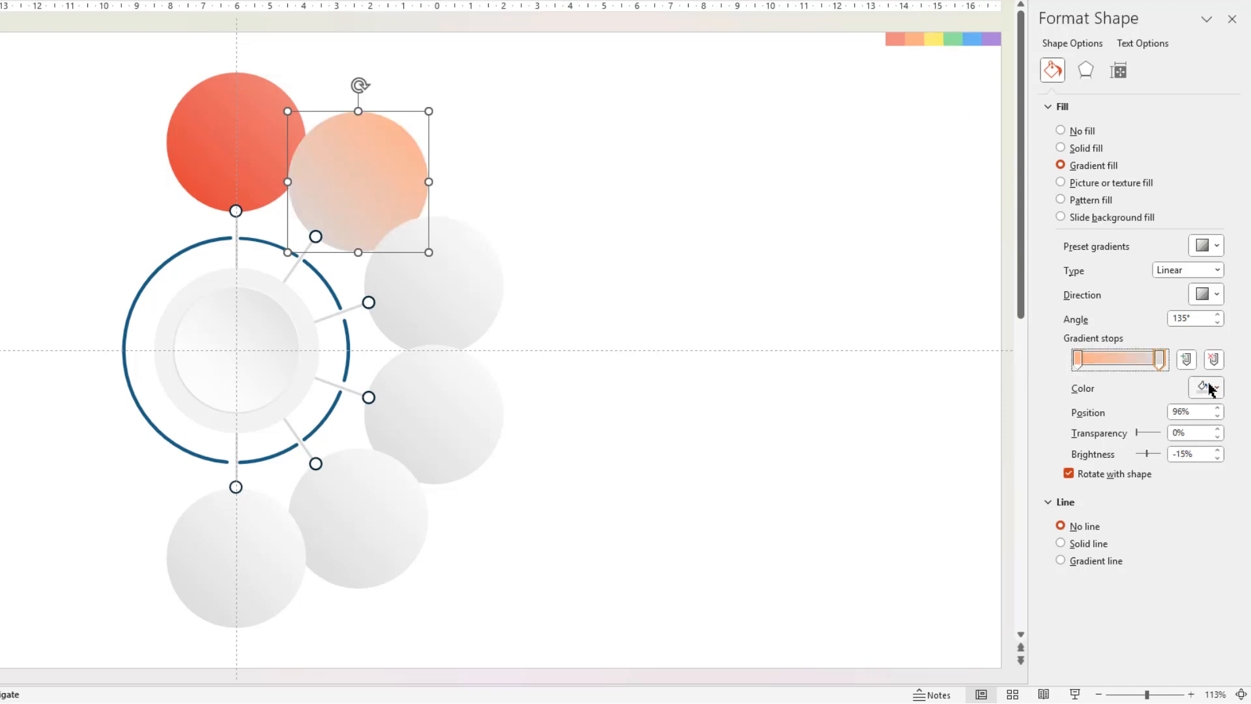
pyautogui.click(1209, 388)
pyautogui.click(1153, 626)
pyautogui.click(537, 230)
pyautogui.click(590, 149)
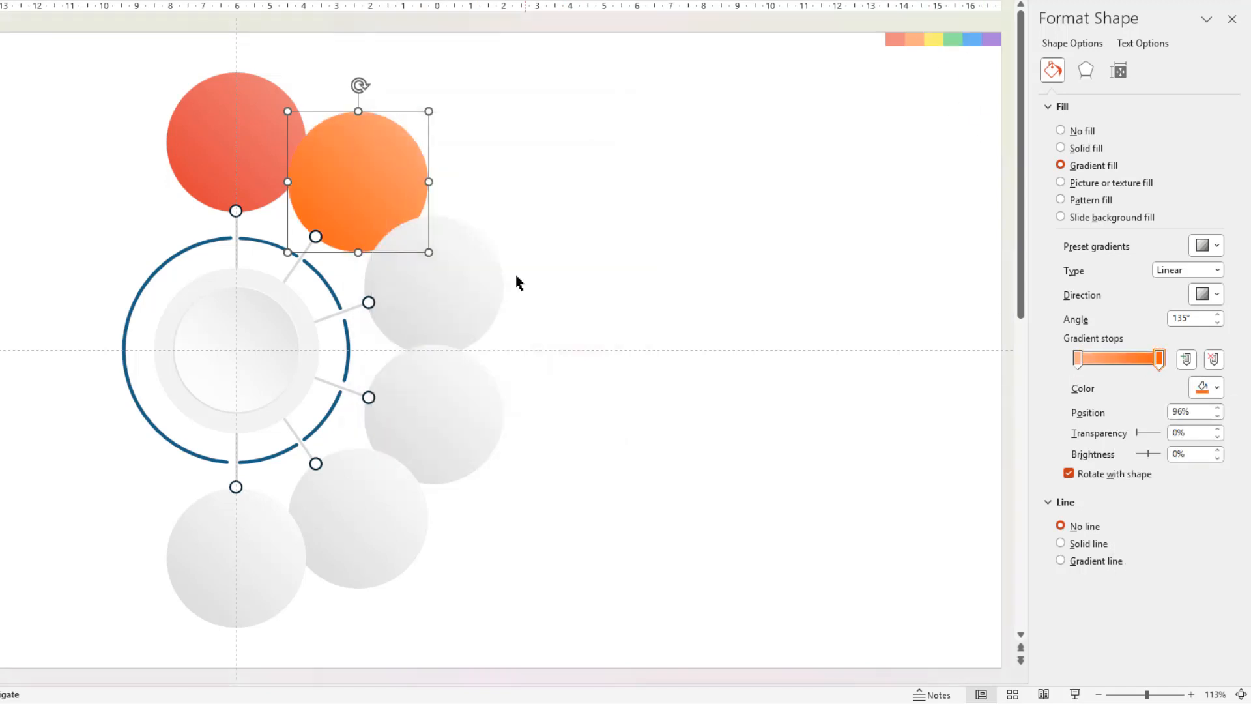
# Give the third circle a gradient from sampled yellow to a darker yellow
pyautogui.click(434, 284)
pyautogui.click(1078, 359)
pyautogui.click(1208, 387)
pyautogui.click(1154, 616)
pyautogui.click(943, 37)
pyautogui.click(1158, 360)
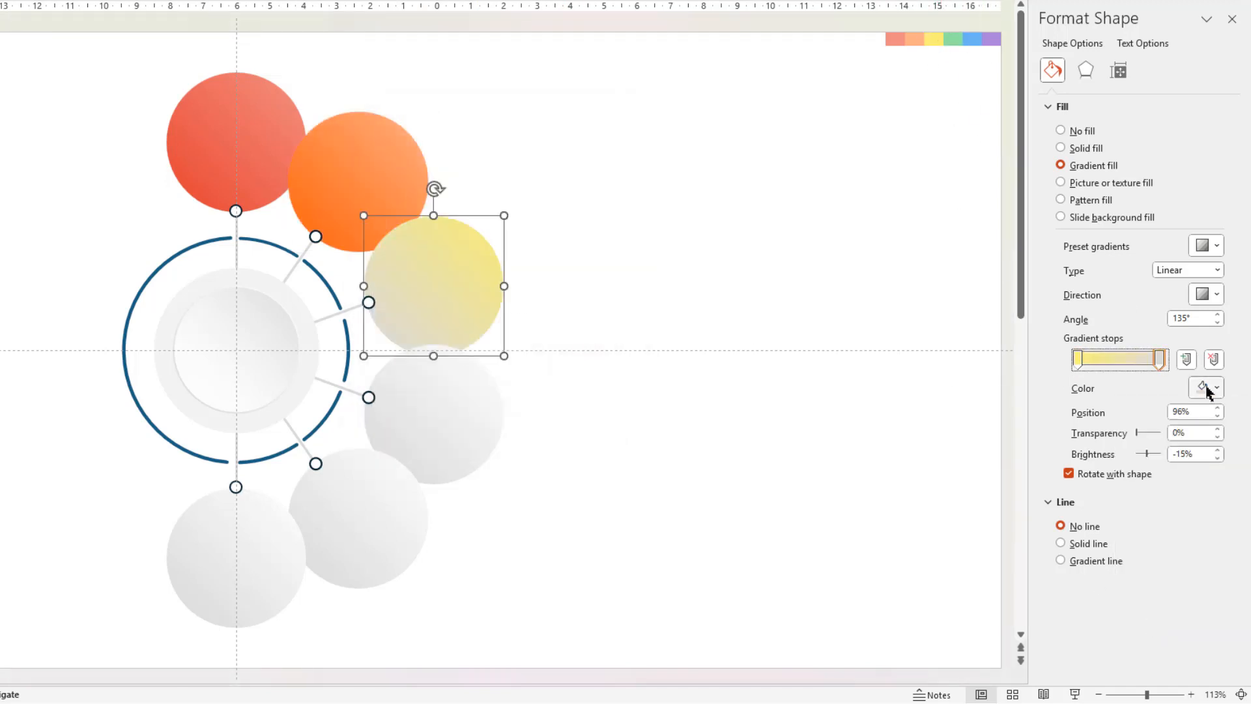
pyautogui.click(1209, 388)
pyautogui.click(1134, 607)
pyautogui.click(1209, 387)
pyautogui.click(1154, 626)
pyautogui.click(539, 231)
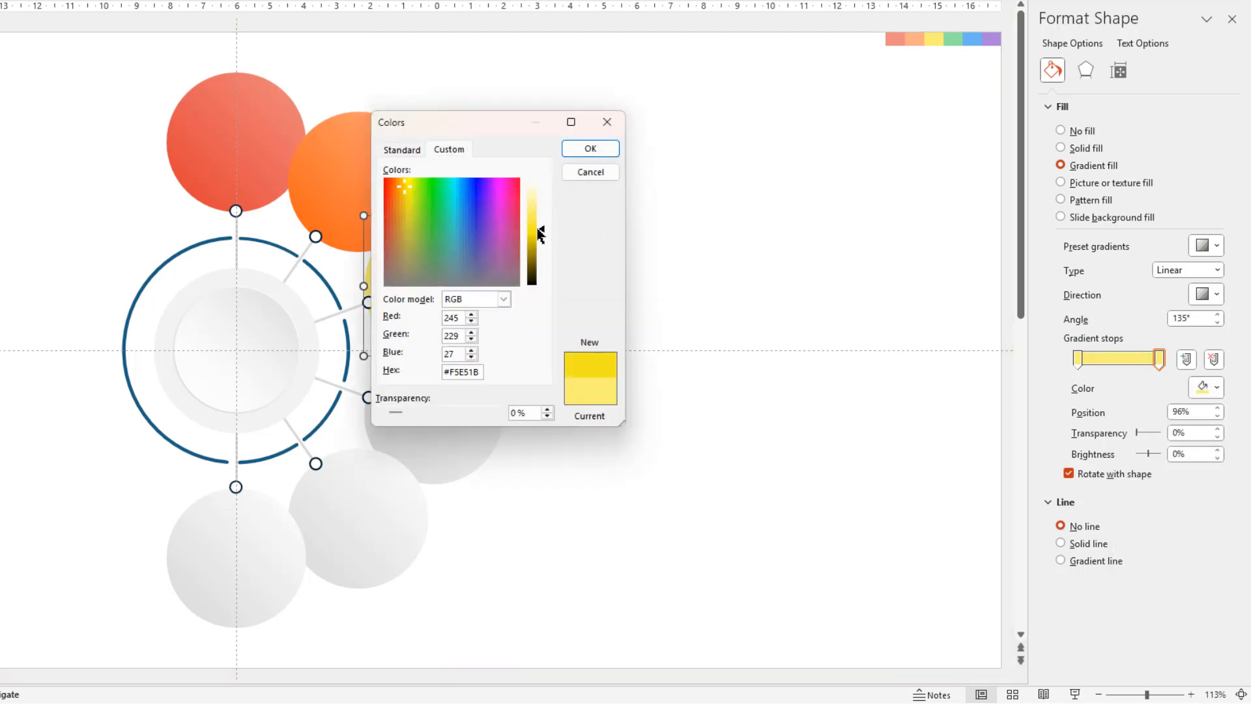
pyautogui.click(590, 149)
# Give the fourth circle a gradient from sampled green to a darker green
pyautogui.click(459, 405)
pyautogui.click(1079, 359)
pyautogui.click(1208, 387)
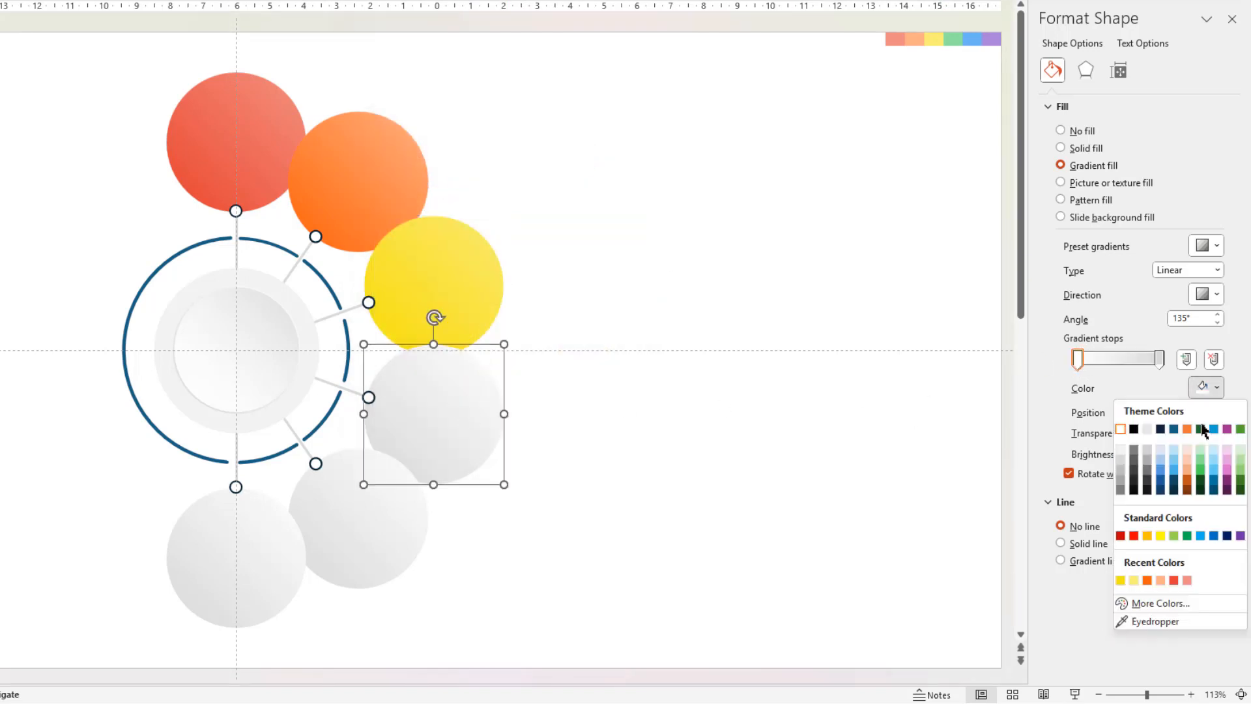
pyautogui.click(1153, 622)
pyautogui.click(963, 37)
pyautogui.click(1158, 360)
pyautogui.click(1208, 387)
pyautogui.click(1123, 581)
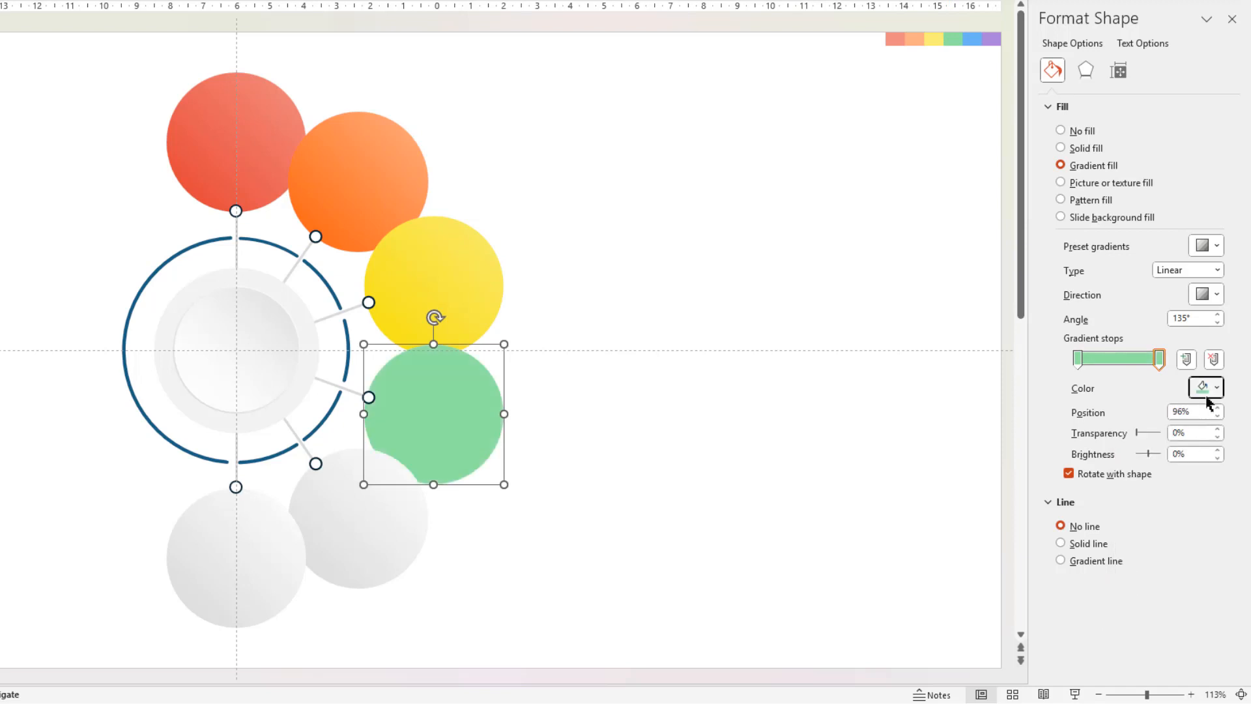
pyautogui.click(1209, 387)
pyautogui.click(1159, 603)
pyautogui.click(533, 245)
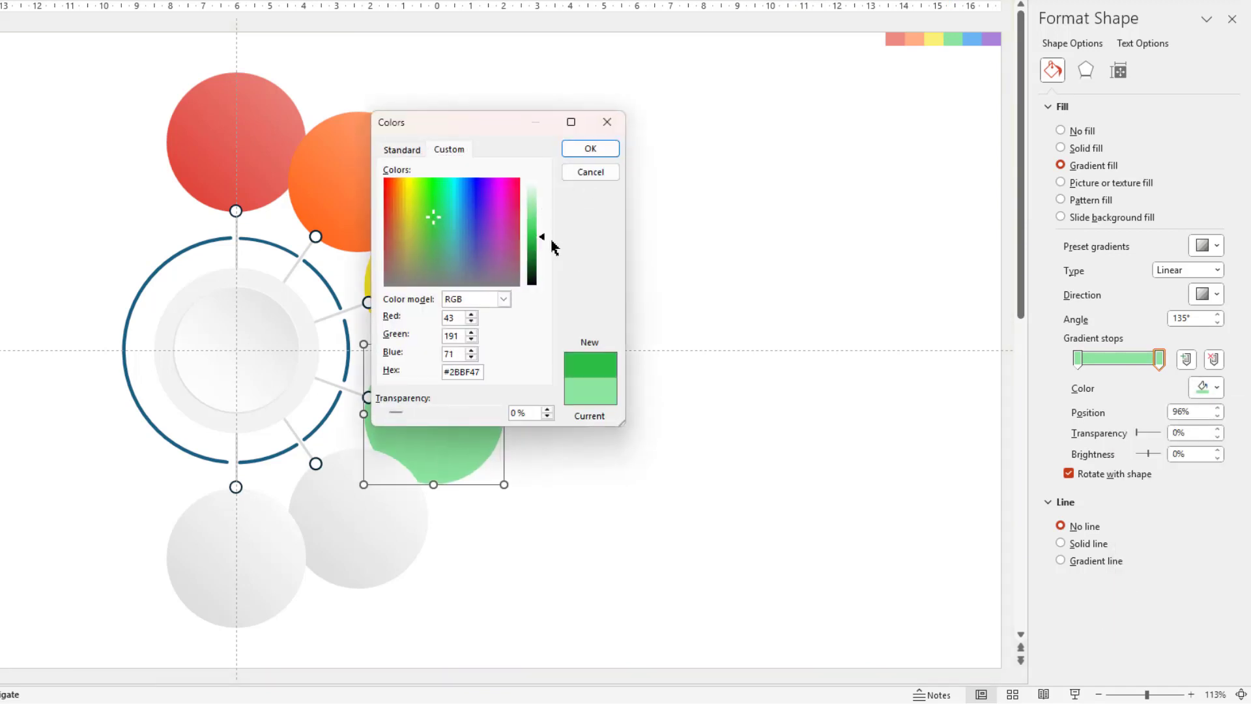
pyautogui.click(591, 148)
# Give the fifth circle a gradient from sampled blue to a darker blue
pyautogui.click(360, 518)
pyautogui.click(1078, 360)
pyautogui.click(1208, 387)
pyautogui.click(1153, 621)
pyautogui.click(980, 39)
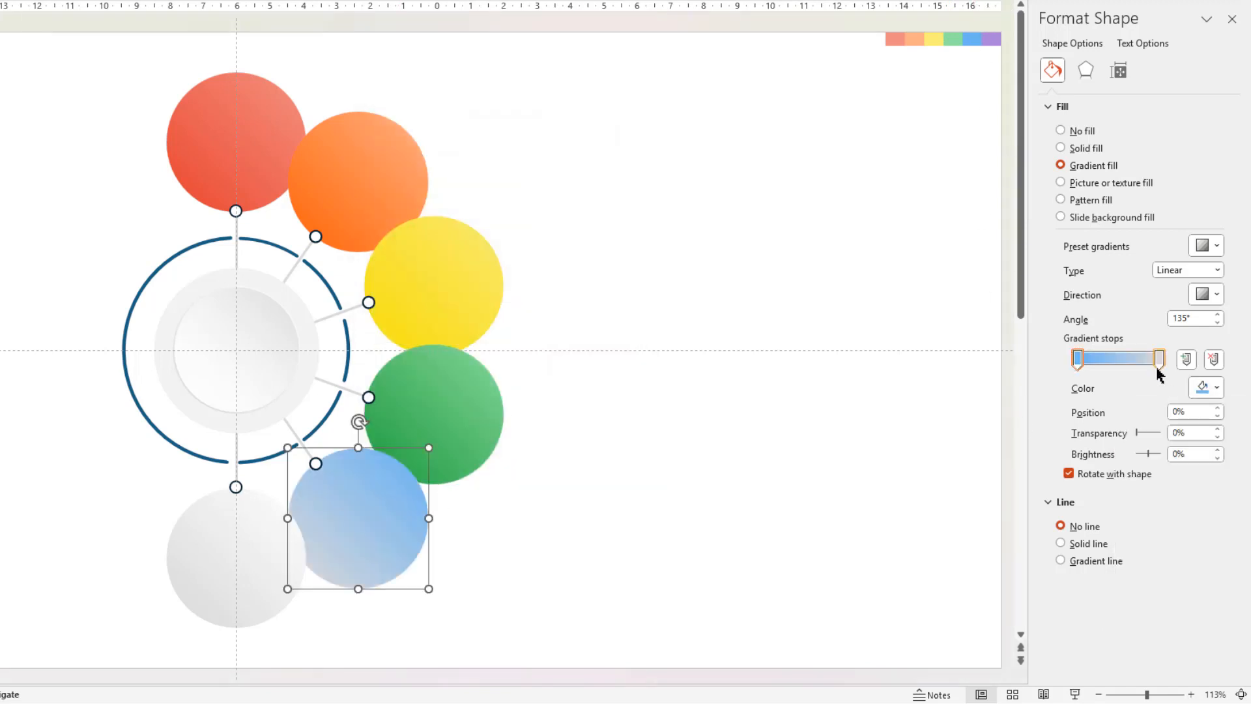
pyautogui.click(1158, 360)
pyautogui.click(1208, 387)
pyautogui.click(1153, 622)
pyautogui.click(979, 39)
pyautogui.click(1158, 603)
pyautogui.click(533, 238)
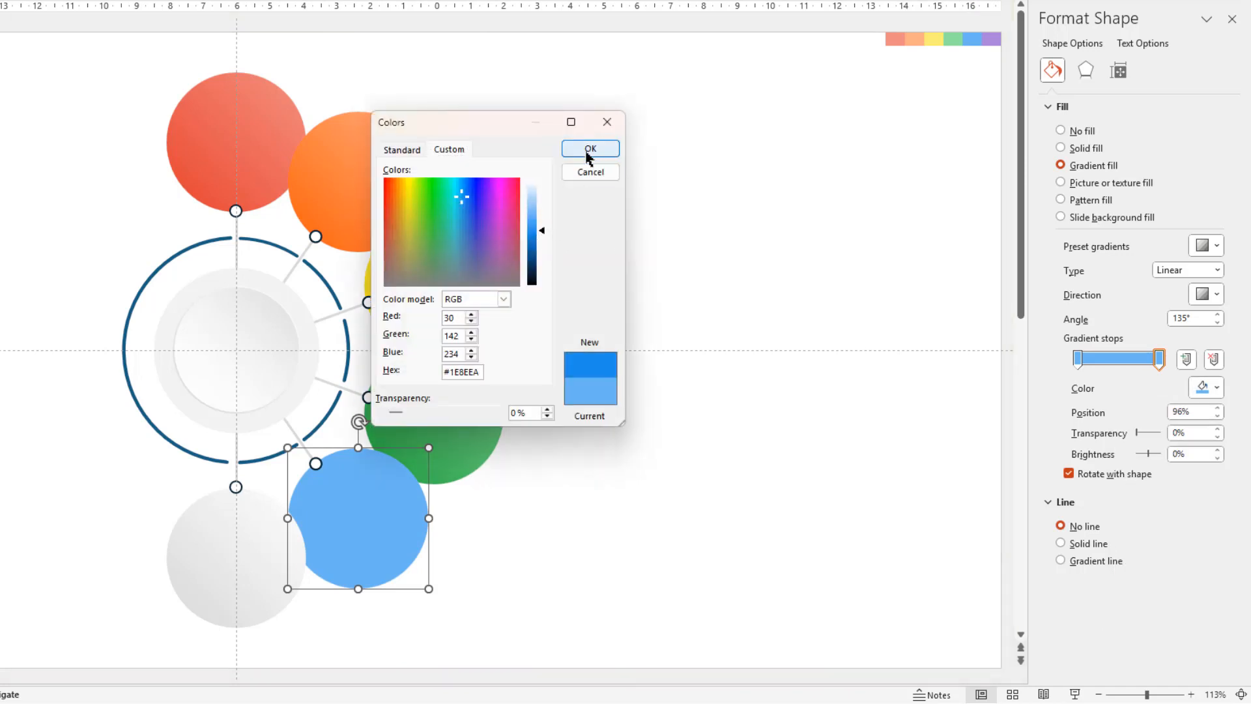
pyautogui.click(590, 148)
# Give the bottom circle a gradient from sampled purple to a darker purple
pyautogui.click(237, 557)
pyautogui.click(1078, 361)
pyautogui.click(1209, 387)
pyautogui.click(1153, 621)
pyautogui.click(993, 39)
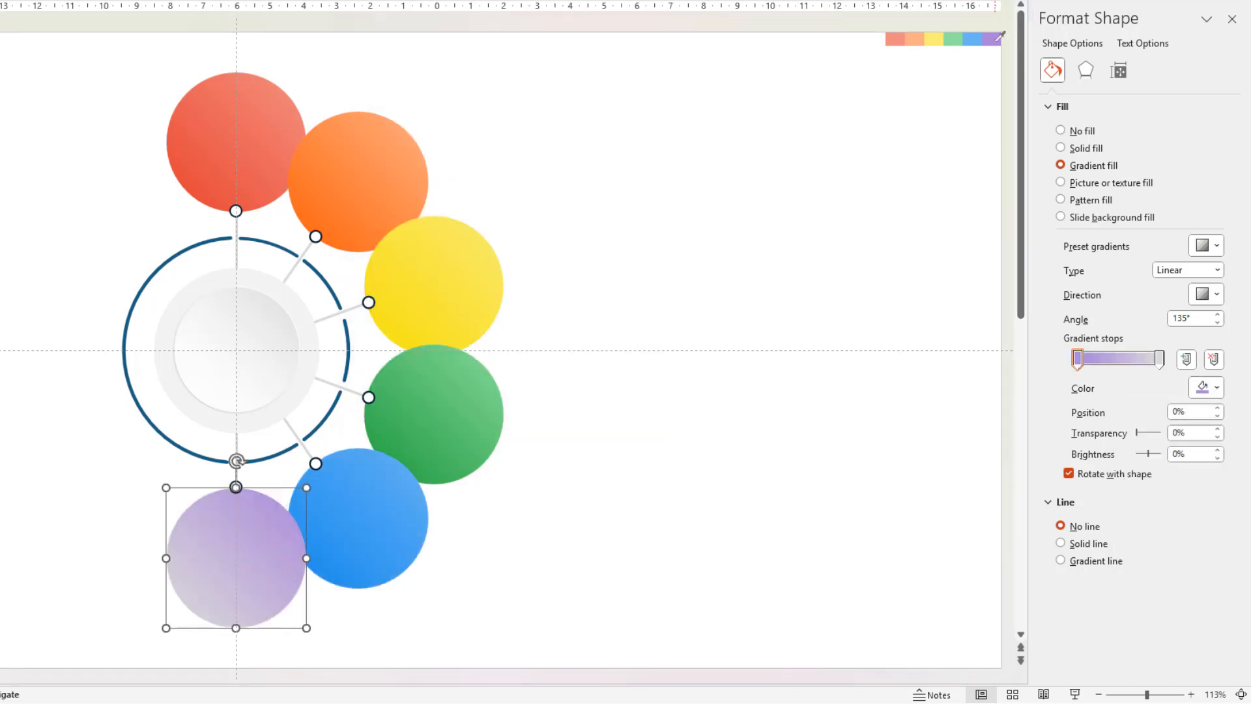
pyautogui.click(1158, 360)
pyautogui.click(1209, 387)
pyautogui.click(1153, 621)
pyautogui.click(992, 39)
pyautogui.click(1208, 387)
pyautogui.click(1150, 606)
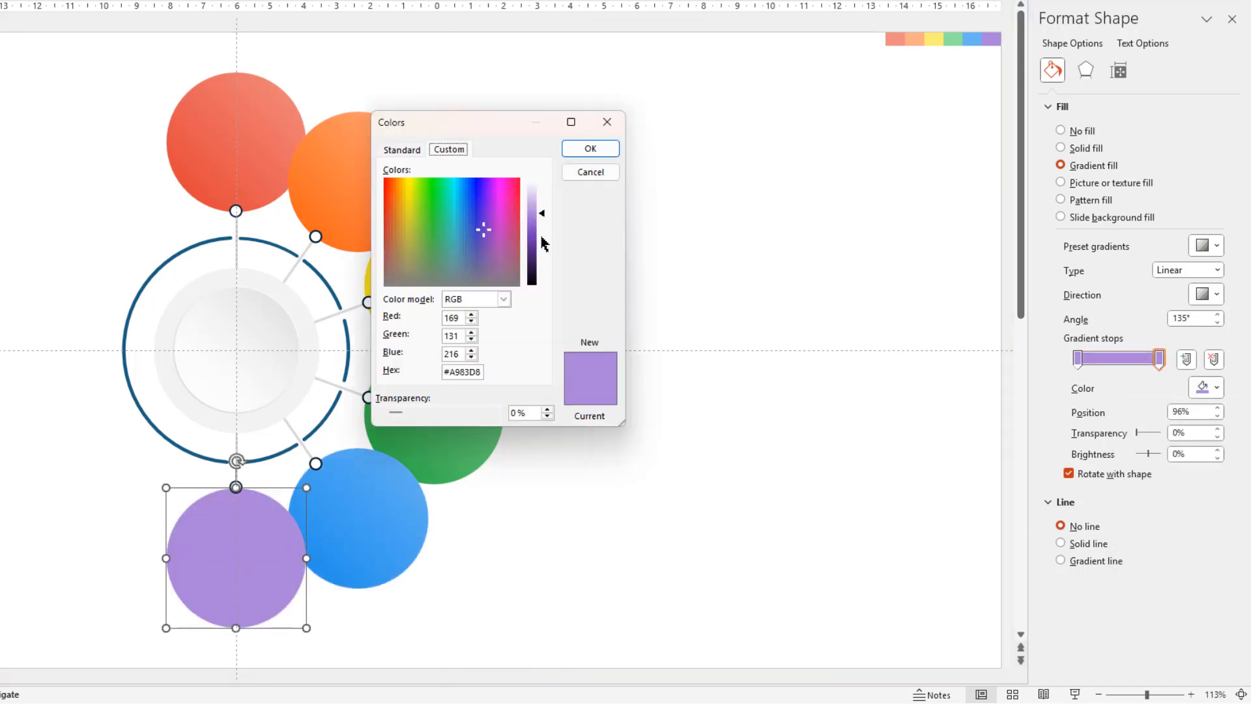
pyautogui.click(536, 237)
pyautogui.click(590, 150)
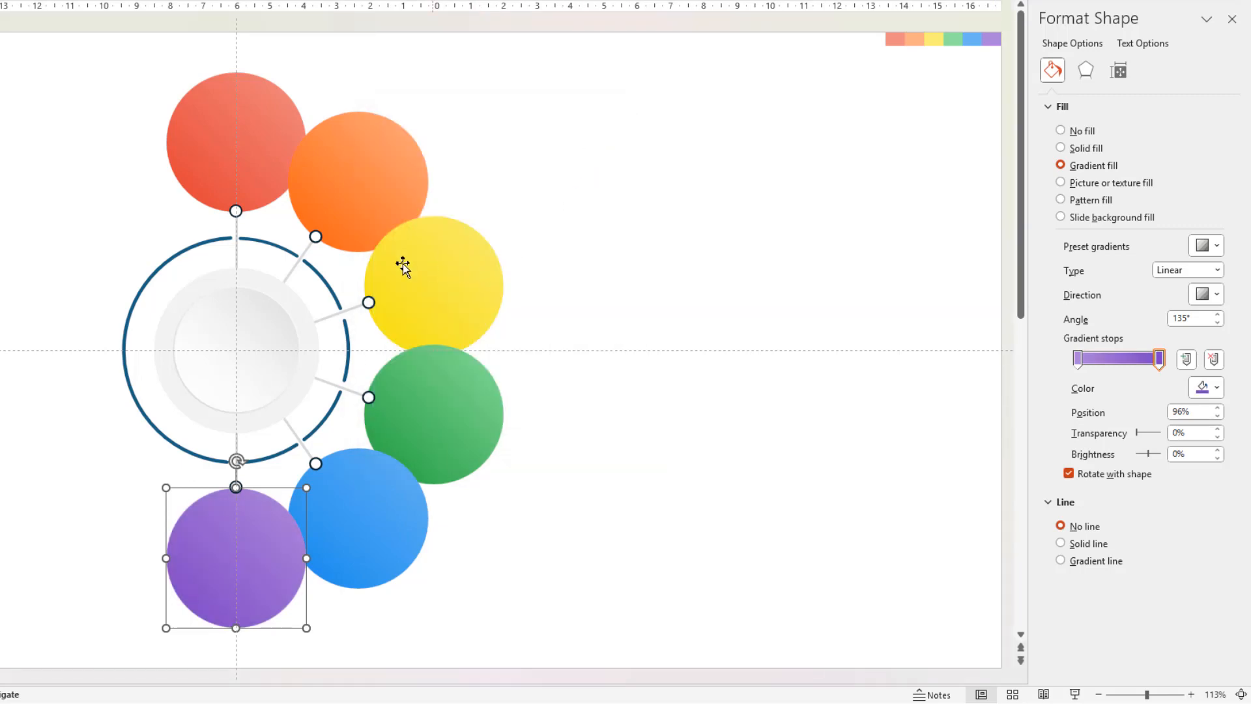
# Recolour the top arc's outline peach and the next arc yellow from Recent Colors
pyautogui.click(282, 249)
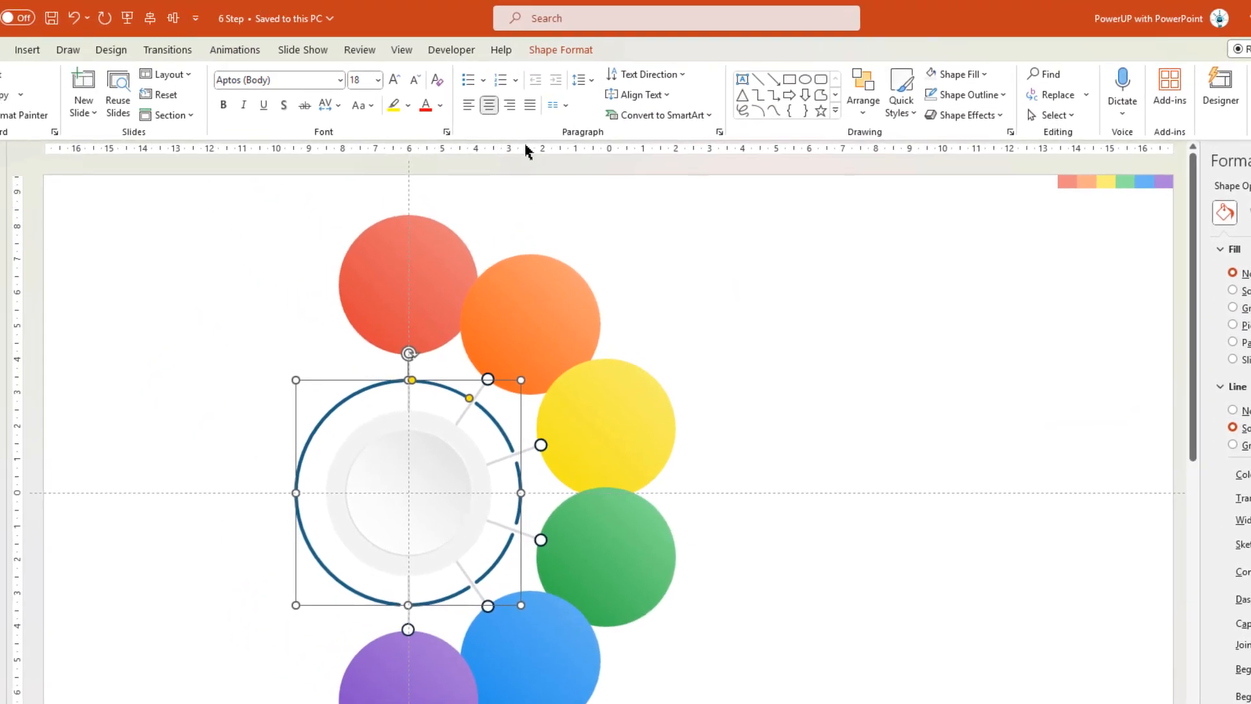
pyautogui.click(560, 50)
pyautogui.click(523, 94)
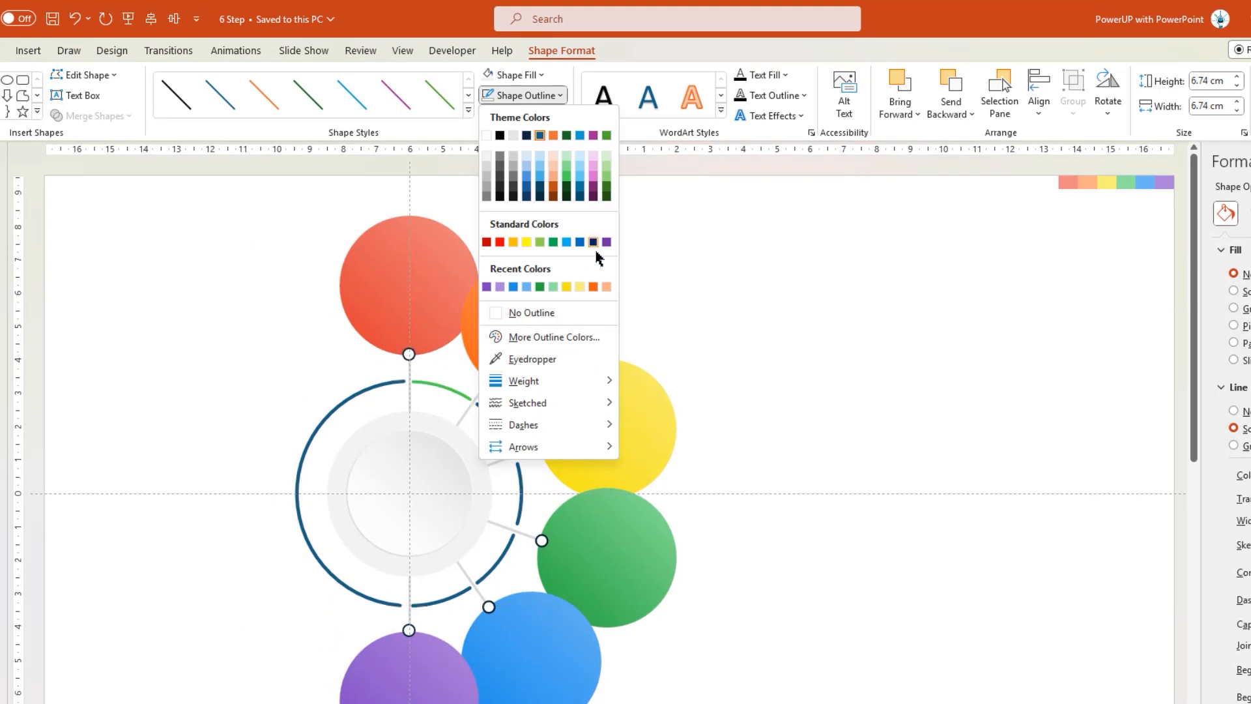
pyautogui.click(607, 287)
pyautogui.click(293, 508)
pyautogui.click(557, 95)
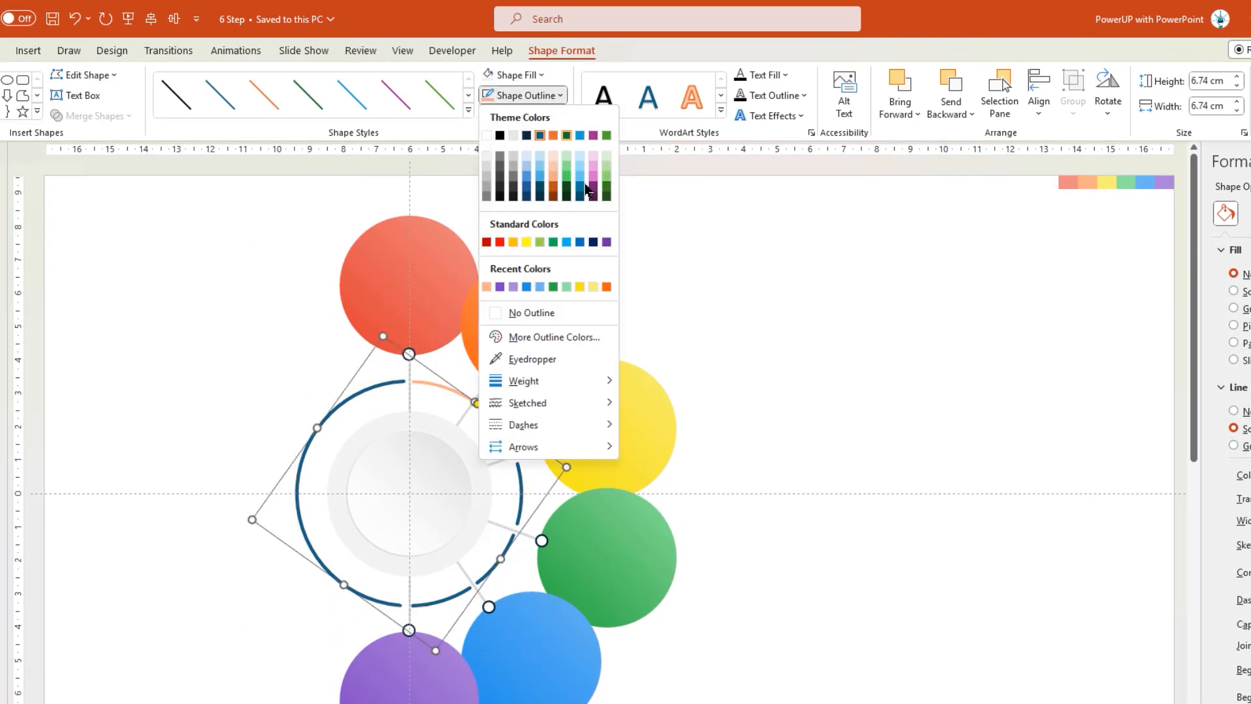
pyautogui.click(593, 290)
# Recolour the following arcs green, blue and purple to match their neighbouring circles
pyautogui.click(523, 479)
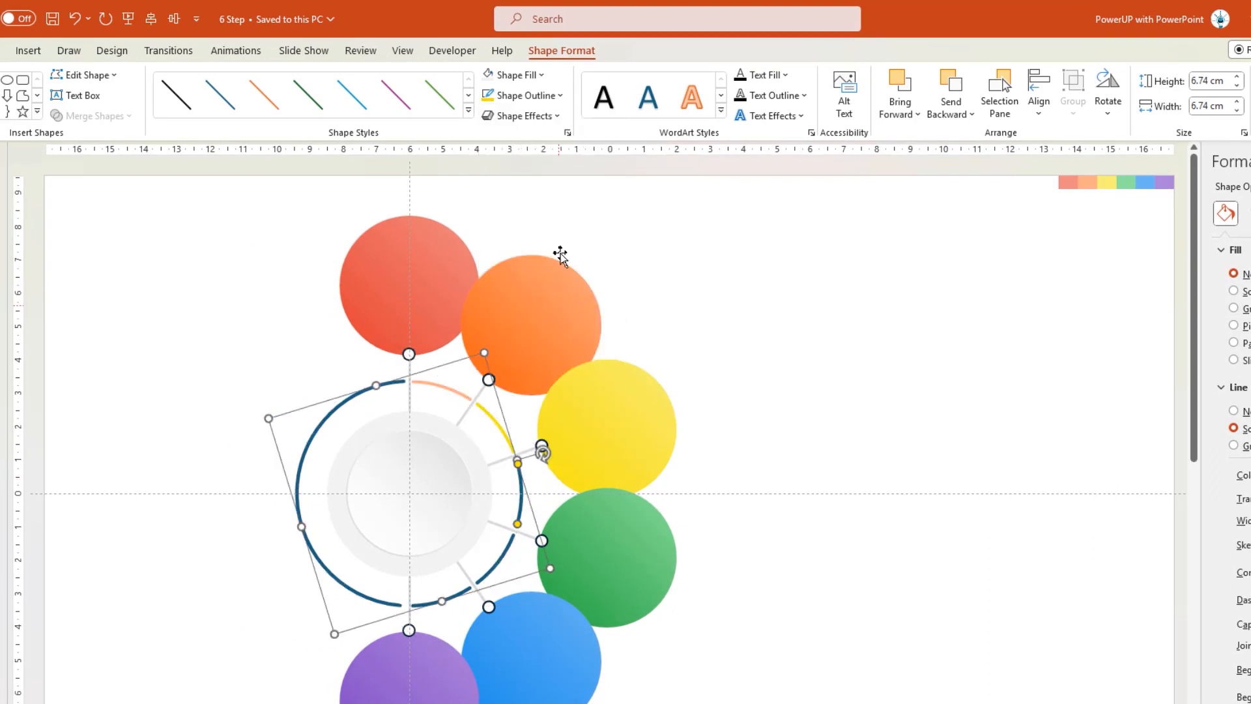
pyautogui.click(547, 95)
pyautogui.click(579, 286)
pyautogui.click(552, 352)
pyautogui.click(548, 95)
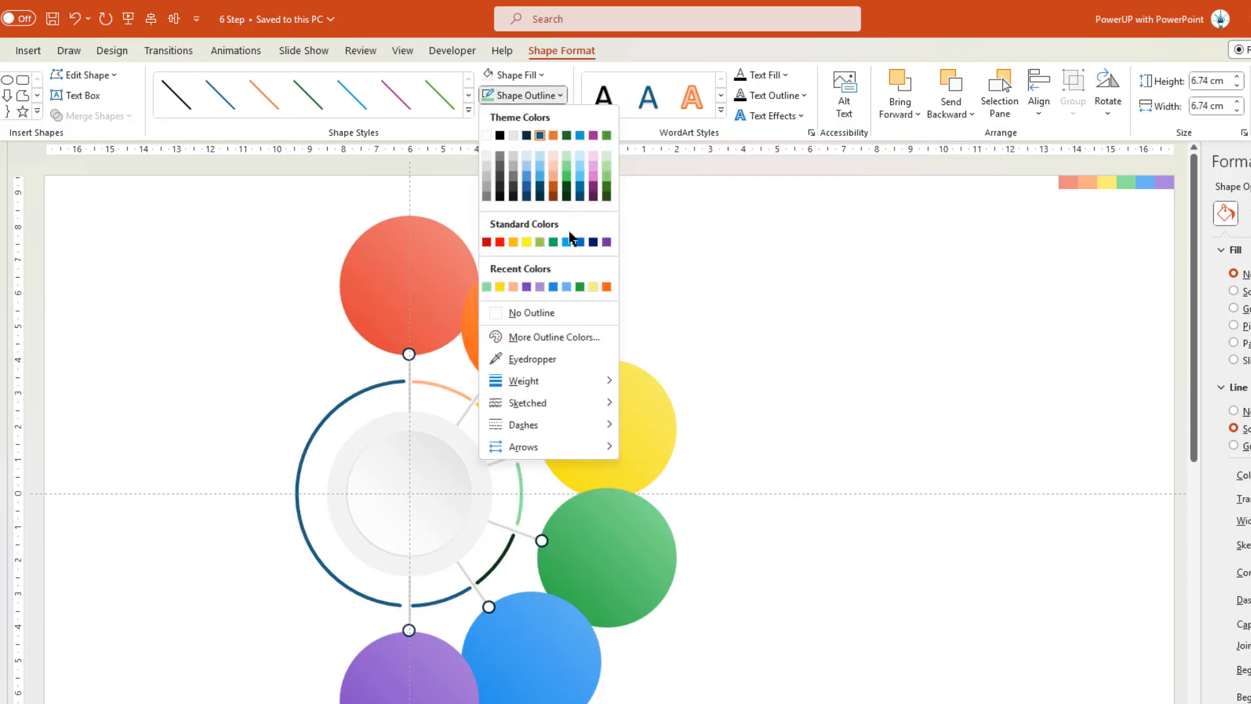
pyautogui.click(566, 287)
pyautogui.click(459, 596)
pyautogui.click(547, 95)
pyautogui.click(554, 289)
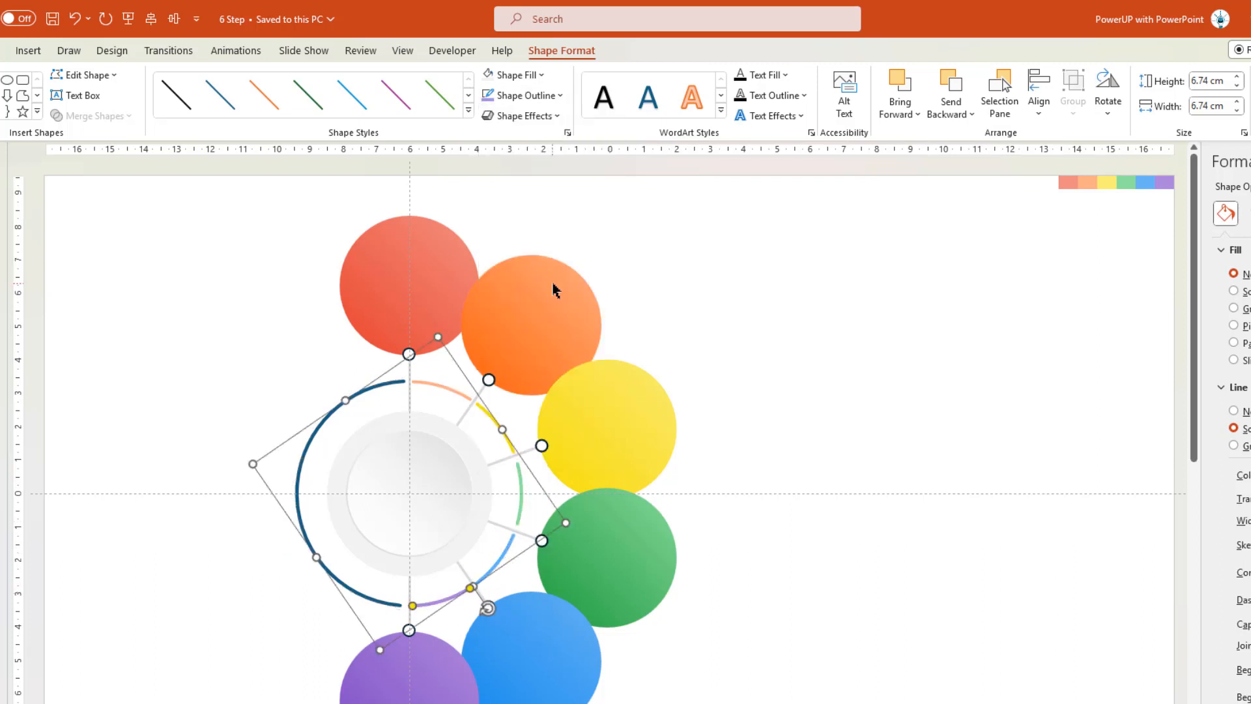
# Set the long left arc's outline to a grey theme colour
pyautogui.click(315, 360)
pyautogui.click(528, 94)
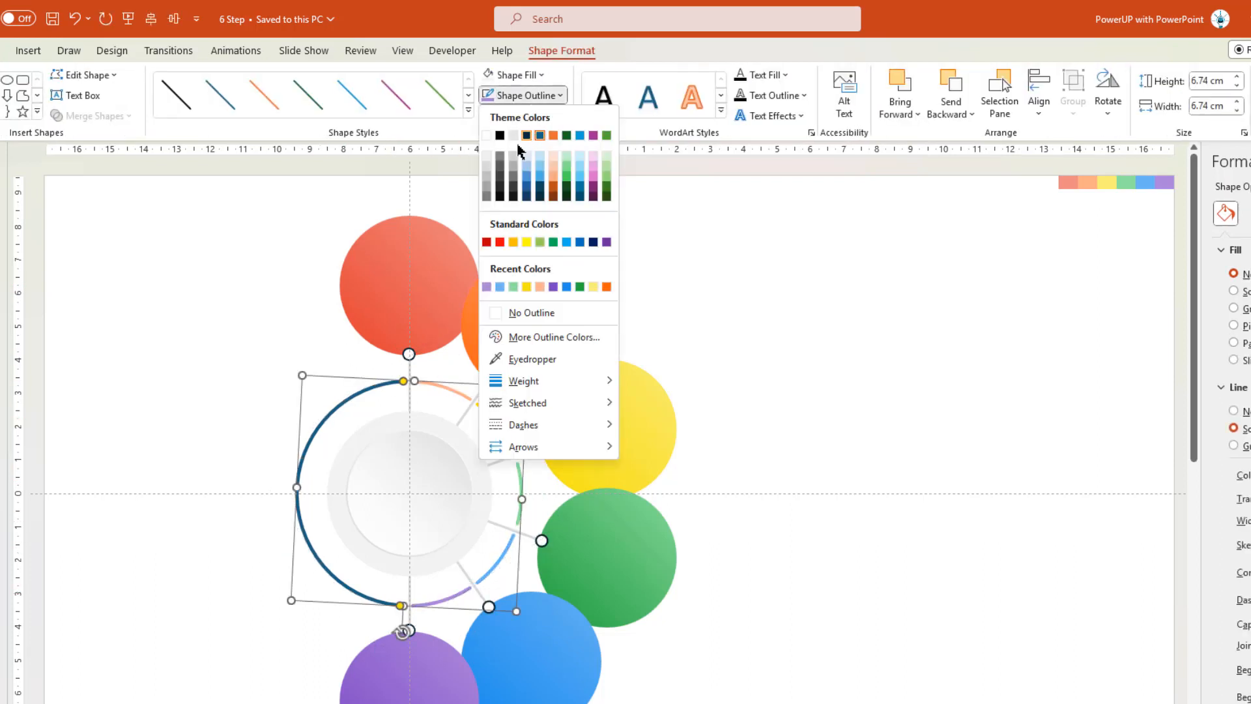
pyautogui.click(504, 170)
pyautogui.click(212, 325)
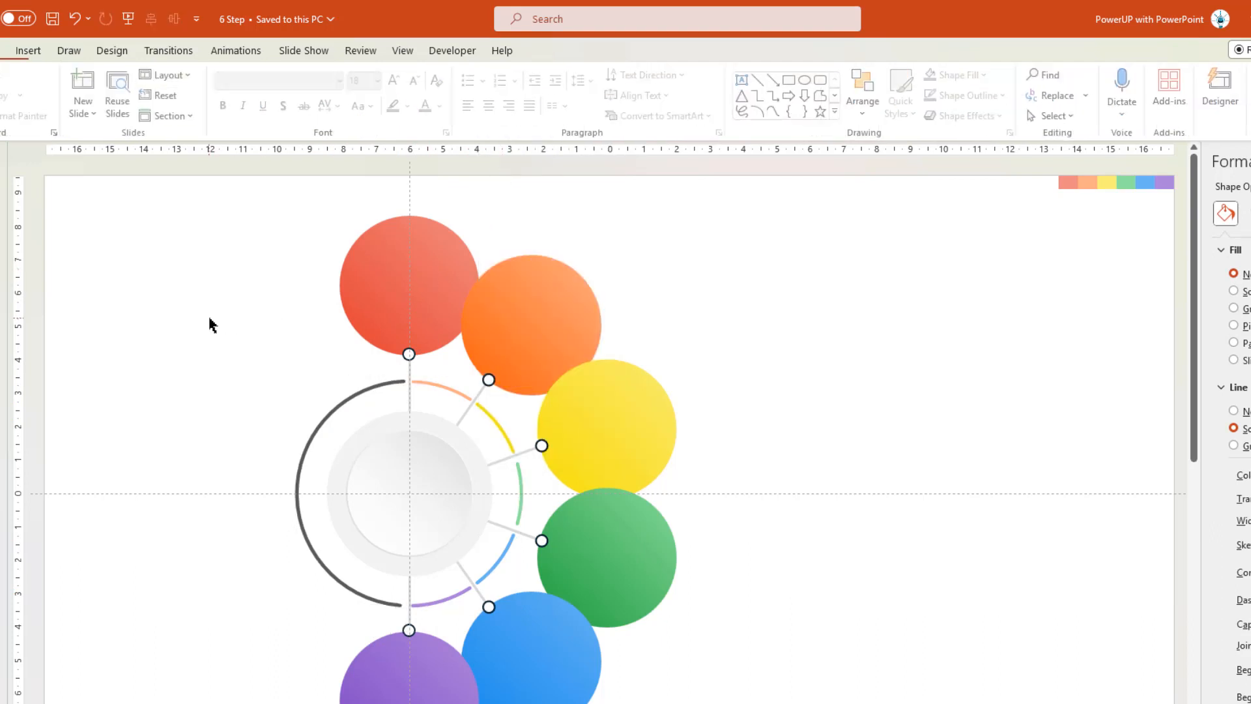
# Draw a small rectangle tab above the top circles and remove its outline
pyautogui.click(110, 50)
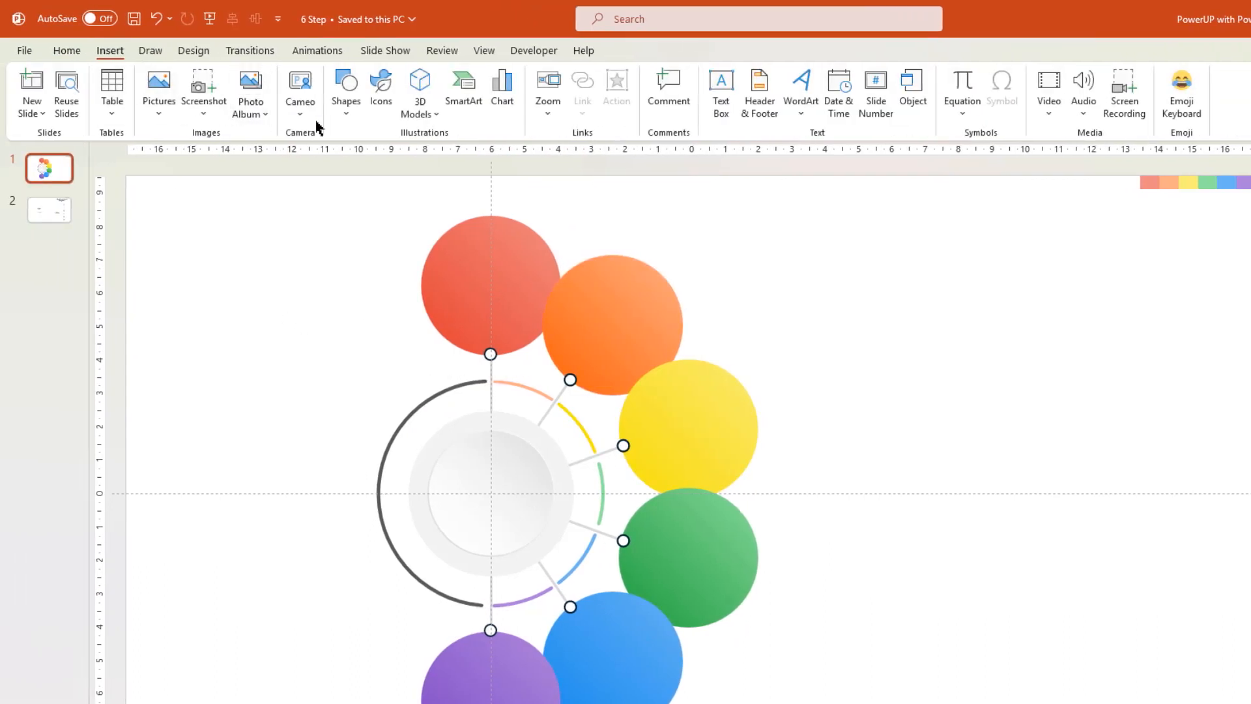
pyautogui.click(346, 97)
pyautogui.click(393, 161)
pyautogui.moveTo(553, 189); pyautogui.dragTo(574, 245)
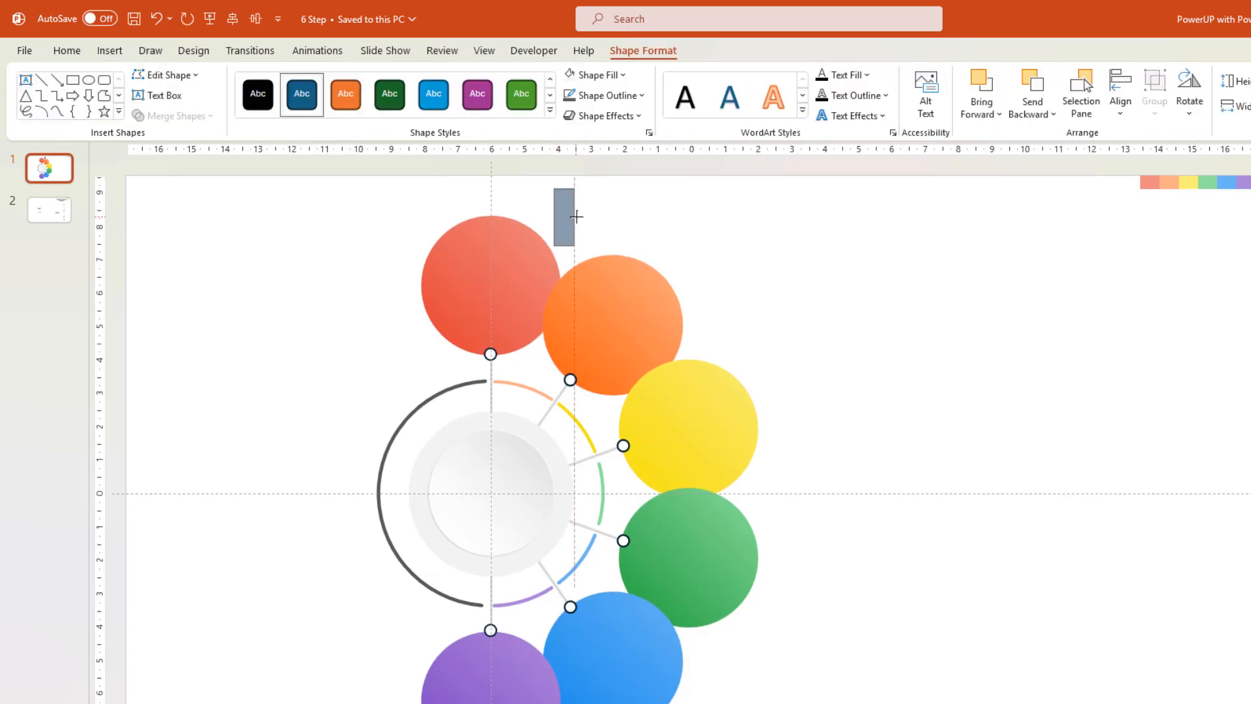
pyautogui.click(642, 95)
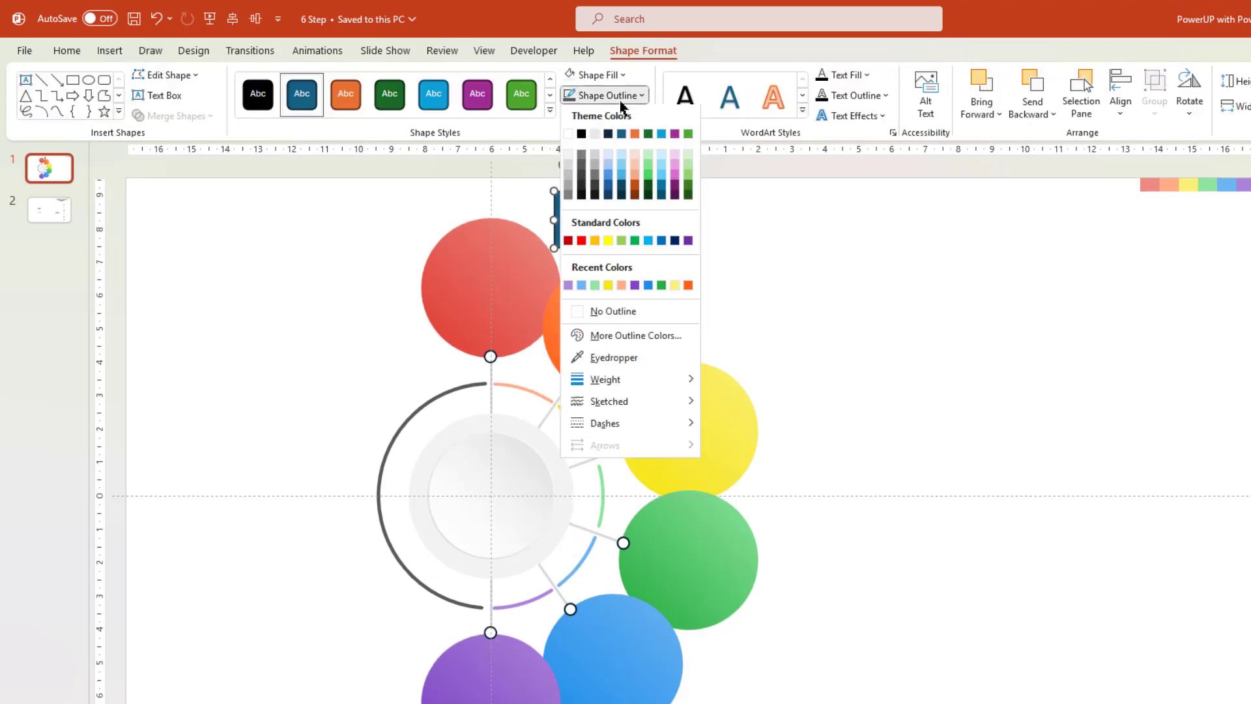
pyautogui.click(613, 312)
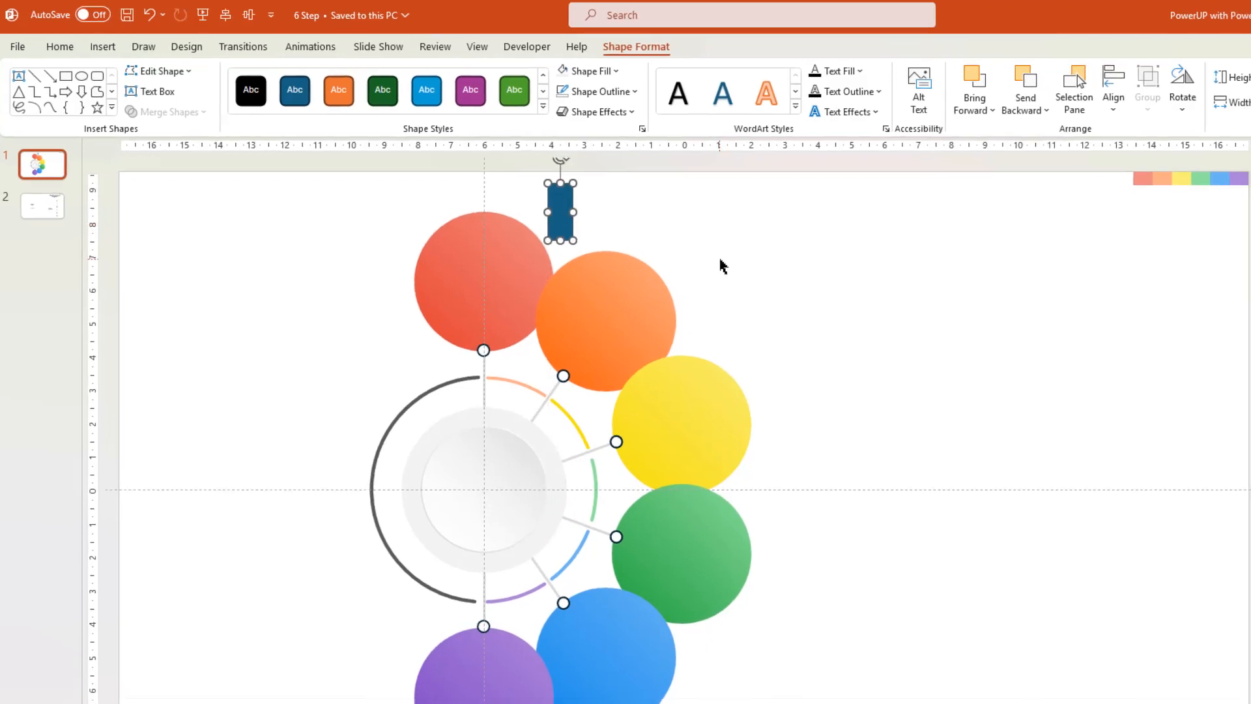
# Select all six coloured circles together with Format Shape open
pyautogui.click(1073, 88)
pyautogui.click(235, 142)
pyautogui.keyDown('shift'); pyautogui.click(359, 181); pyautogui.keyUp('shift')
pyautogui.keyDown('shift'); pyautogui.click(431, 333); pyautogui.keyUp('shift')
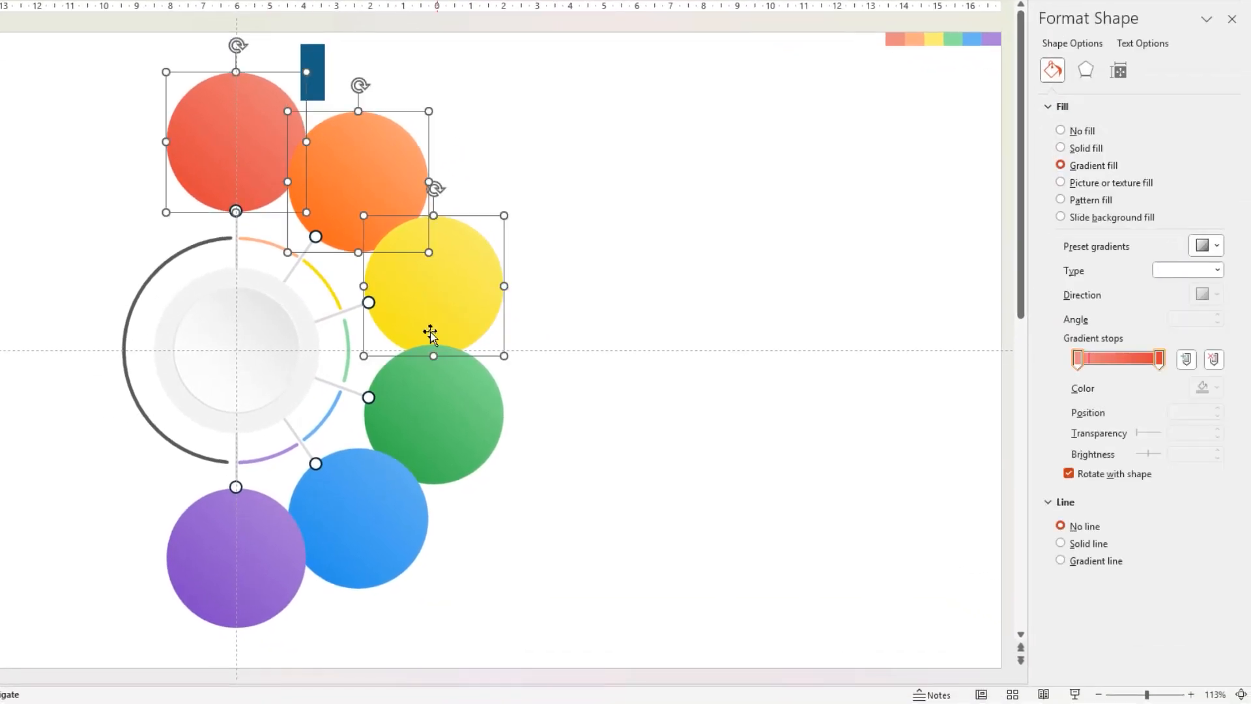
pyautogui.keyDown('shift'); pyautogui.click(432, 411); pyautogui.keyUp('shift')
pyautogui.keyDown('shift'); pyautogui.click(369, 527); pyautogui.keyUp('shift')
pyautogui.keyDown('shift'); pyautogui.click(222, 552); pyautogui.keyUp('shift')
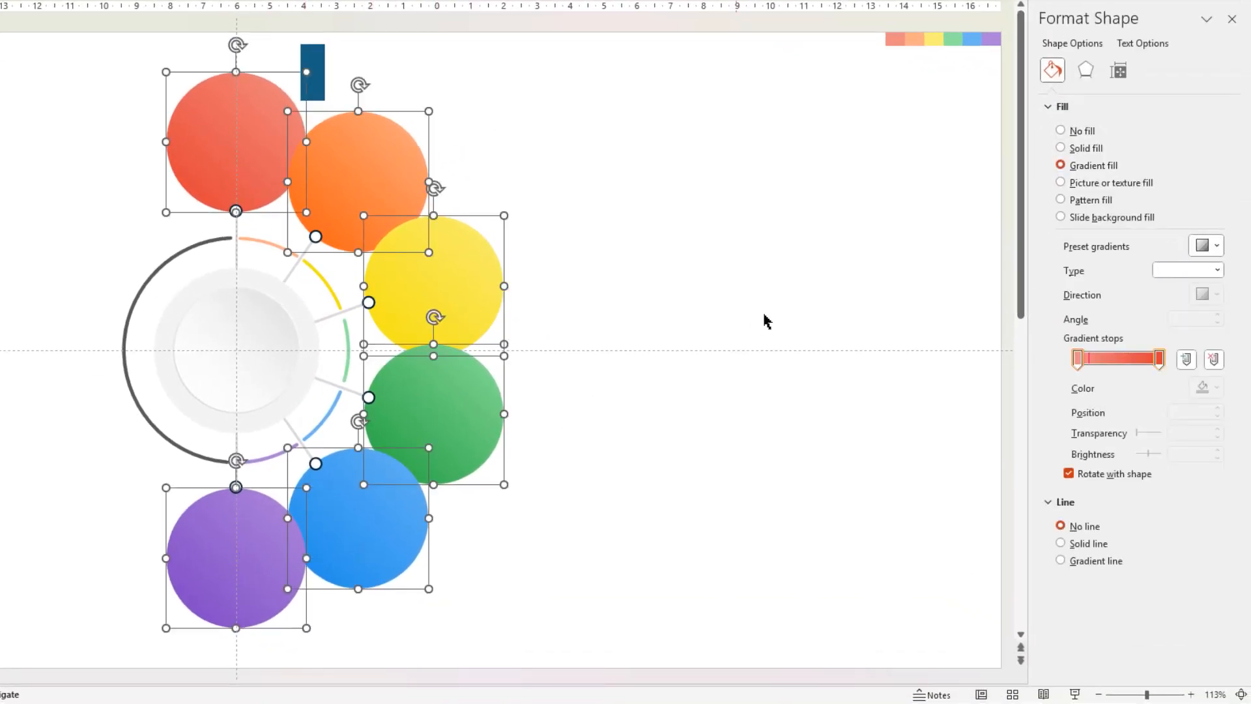
# Apply an Outer shadow preset to the circles and raise its transparency for a faint look
pyautogui.click(1085, 71)
pyautogui.click(1074, 106)
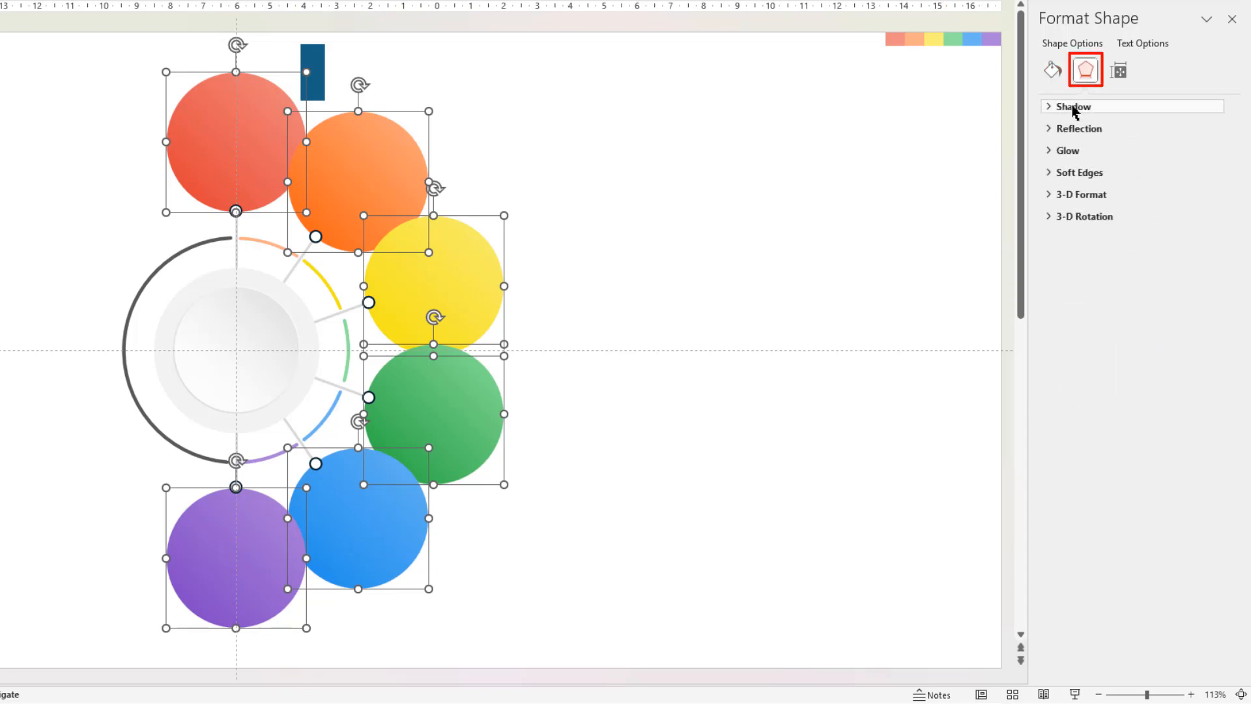
pyautogui.click(1206, 131)
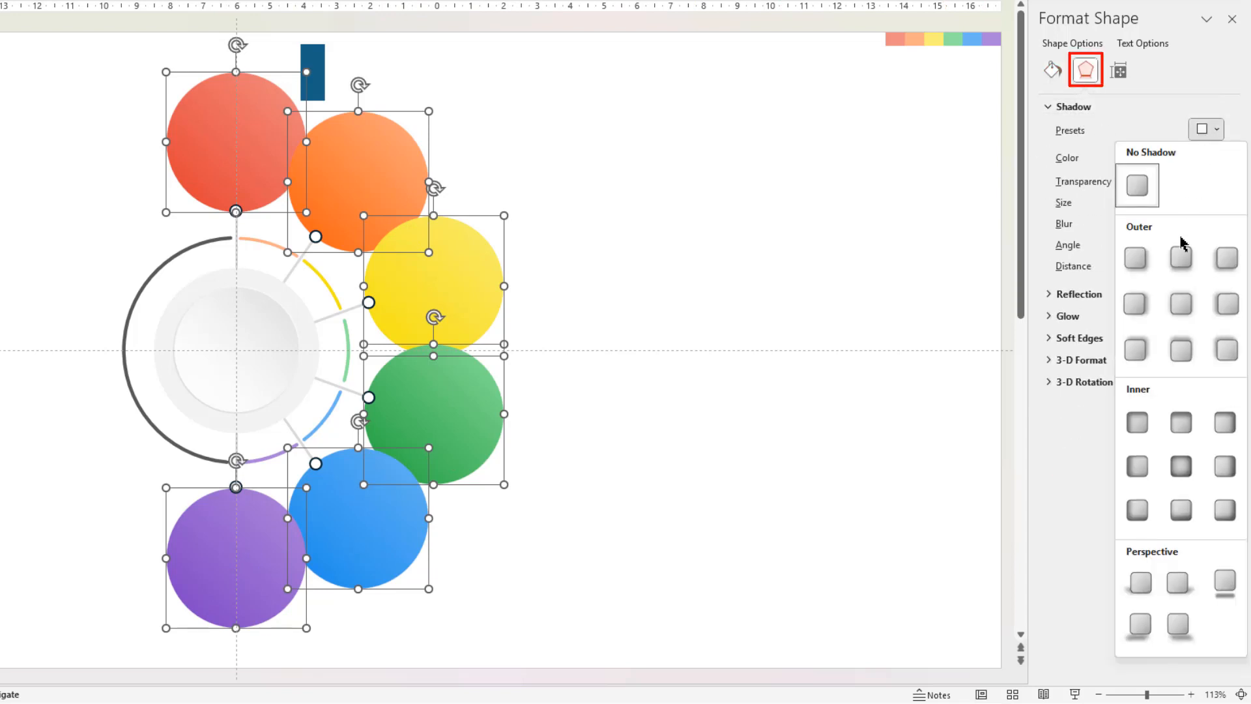
pyautogui.click(1183, 349)
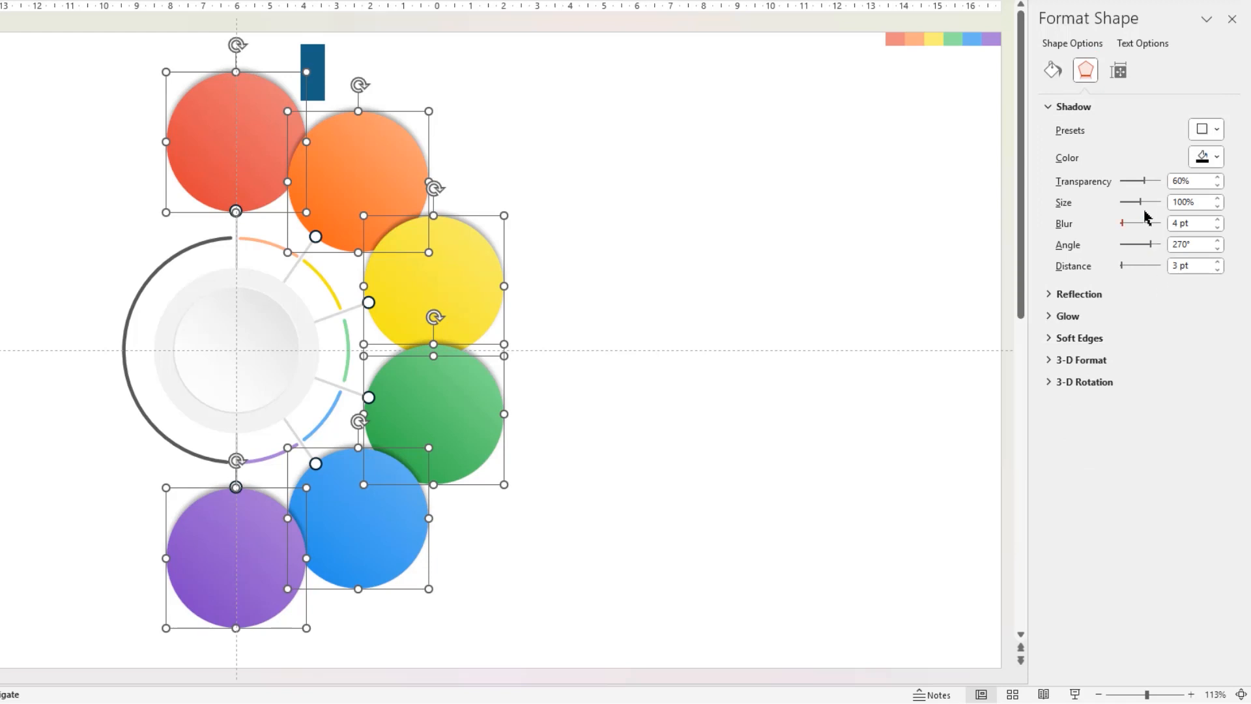
pyautogui.moveTo(1147, 182); pyautogui.dragTo(1153, 183)
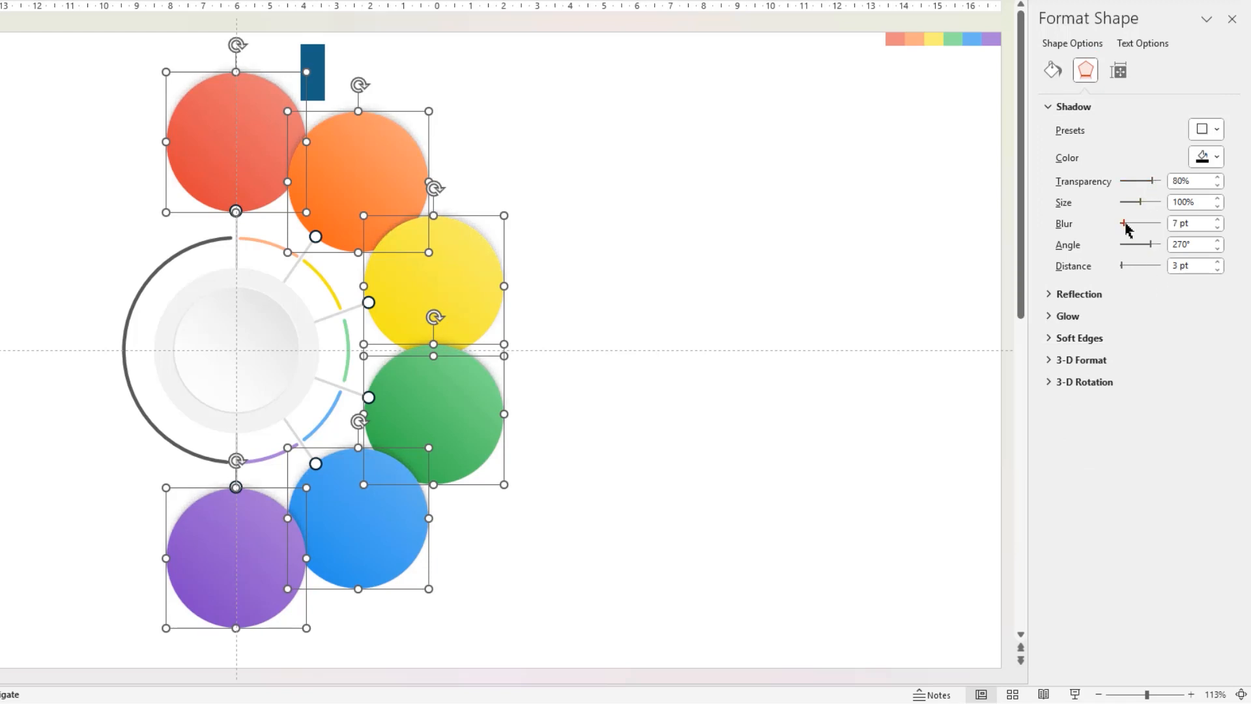
# Give the inner grey centre circle a soft outer shadow preset
pyautogui.click(231, 325)
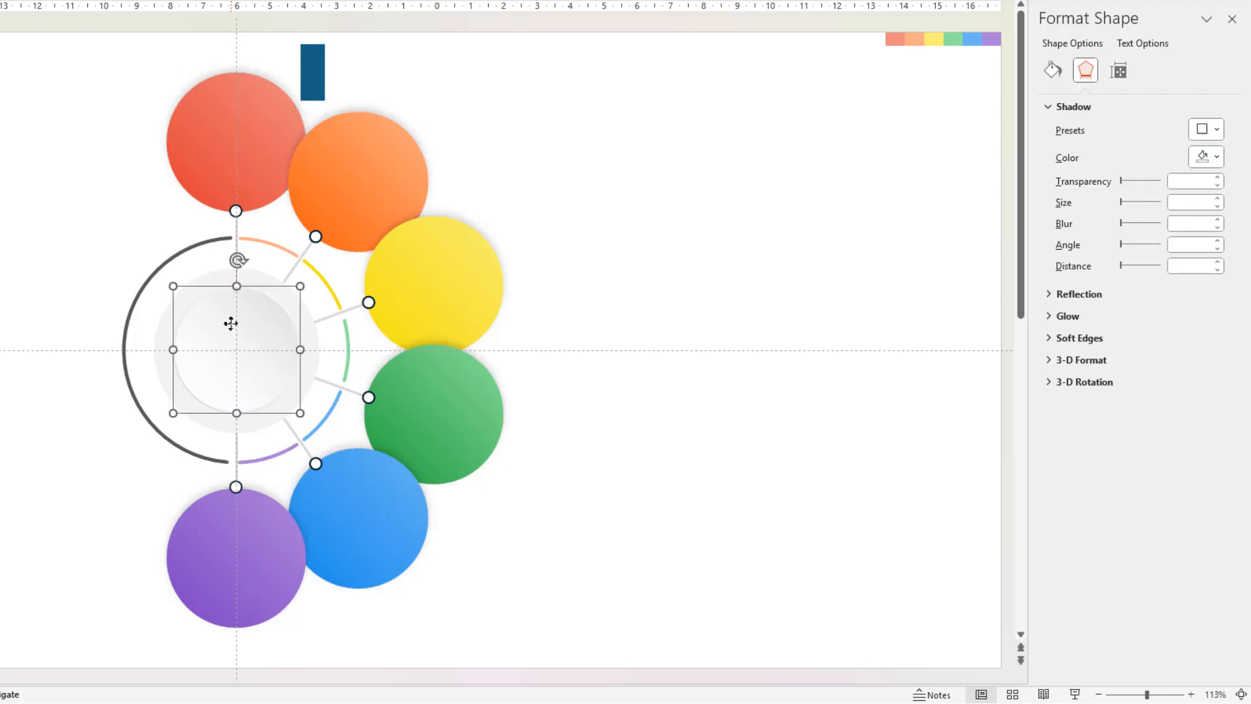
pyautogui.click(1206, 130)
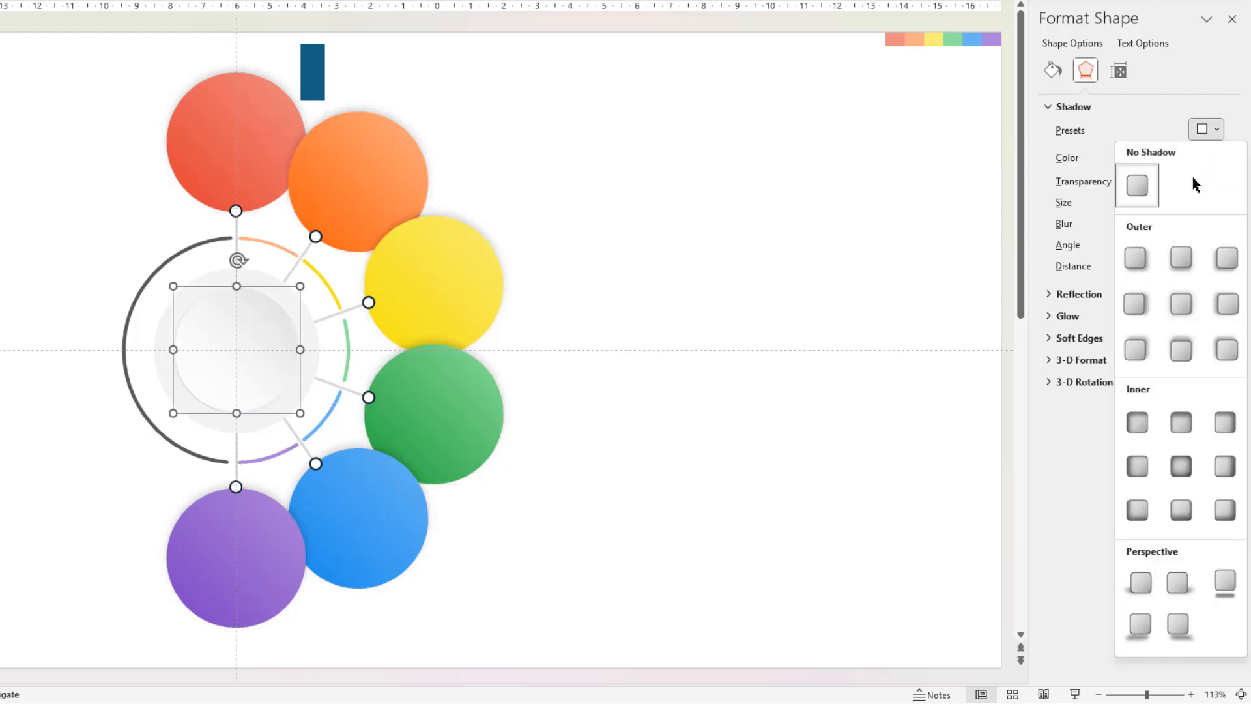
pyautogui.click(1181, 256)
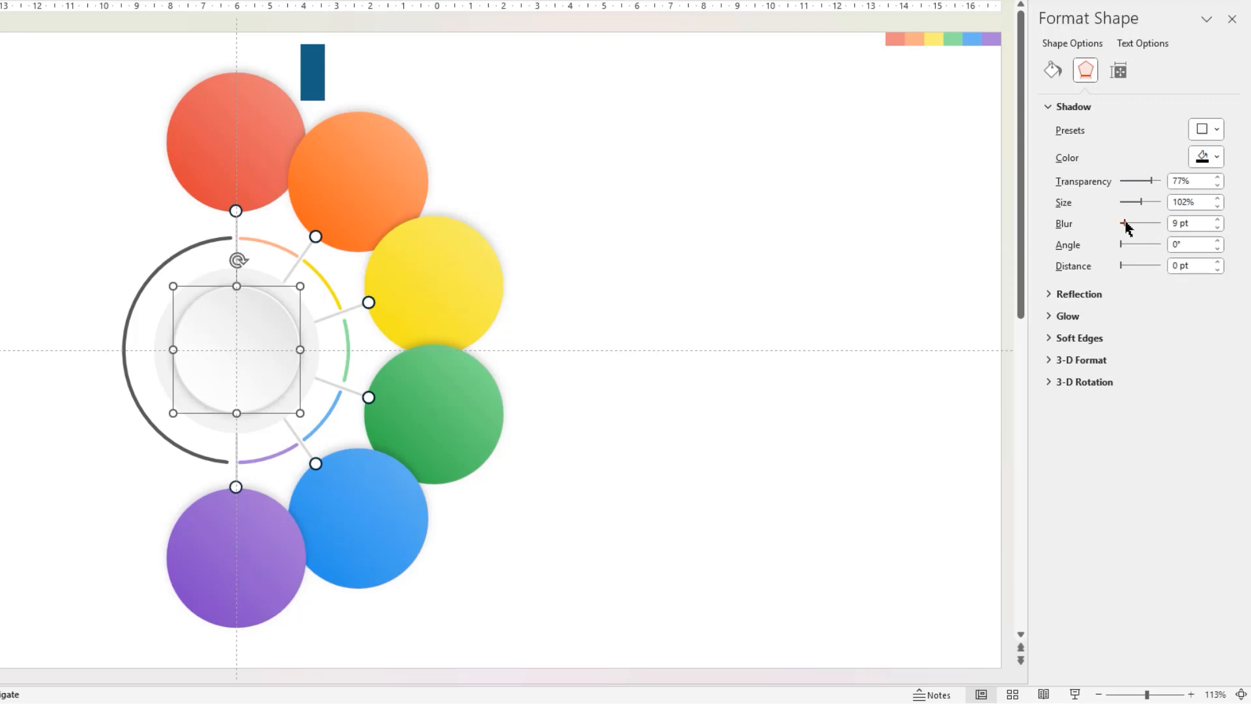
# Fill the small rectangle with the red circle's colour using the Eyedropper
pyautogui.click(312, 74)
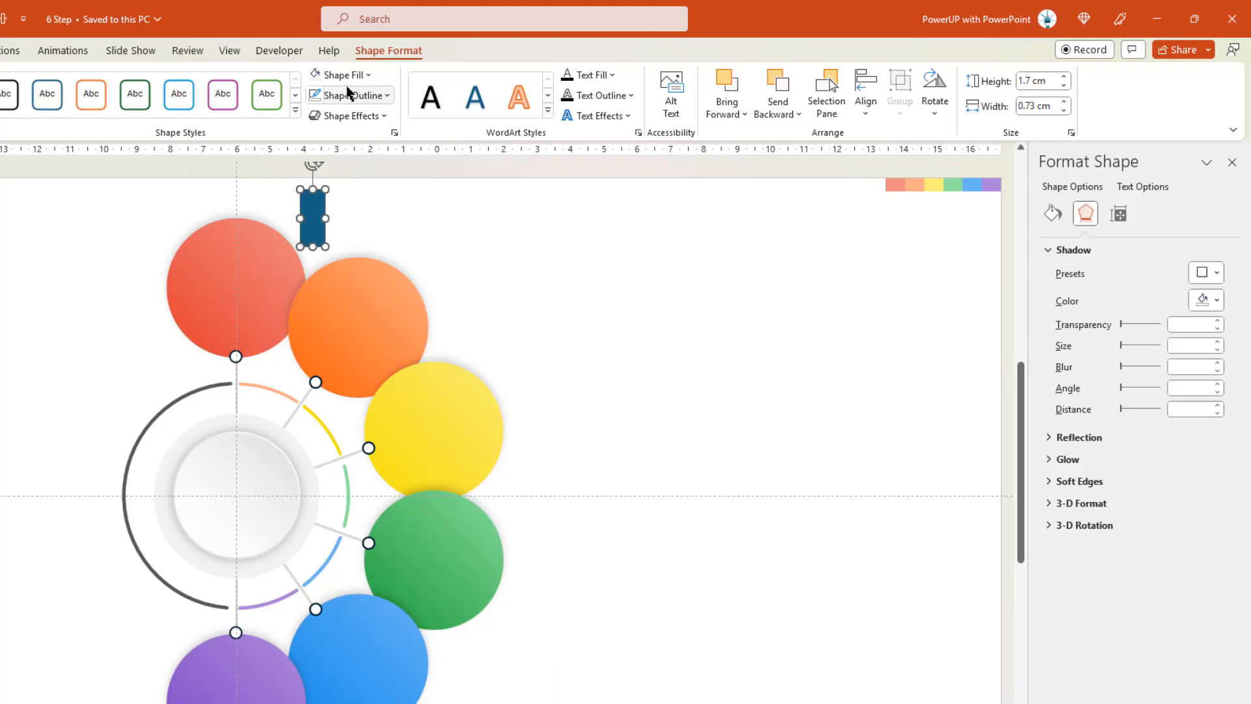
pyautogui.click(367, 75)
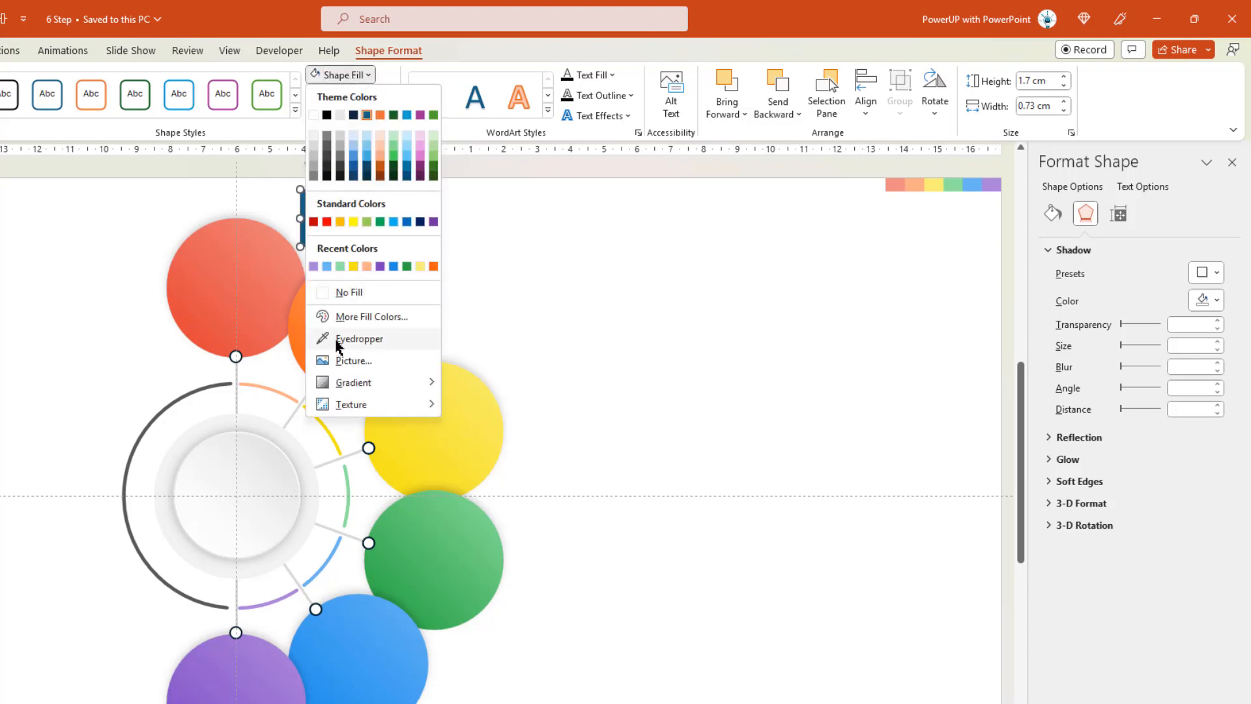
pyautogui.click(359, 338)
pyautogui.click(259, 259)
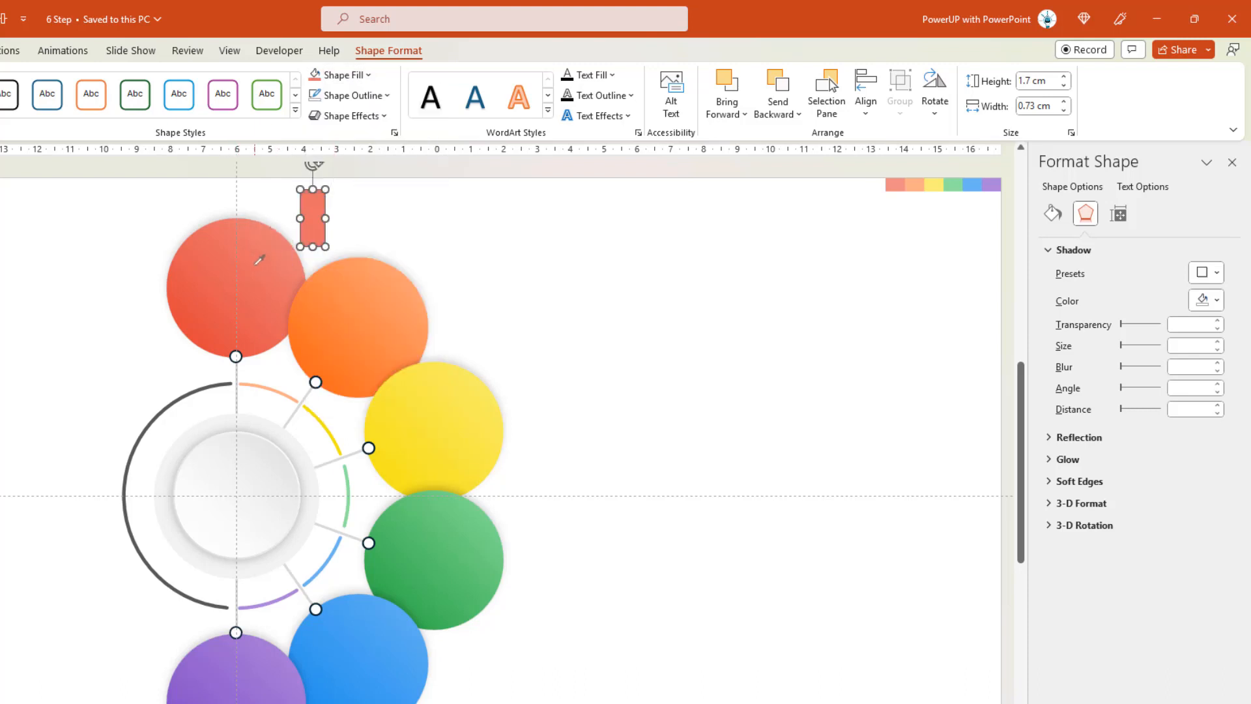
# Give the red rectangle a soft all-round shadow preset
pyautogui.click(1215, 276)
pyautogui.click(1181, 446)
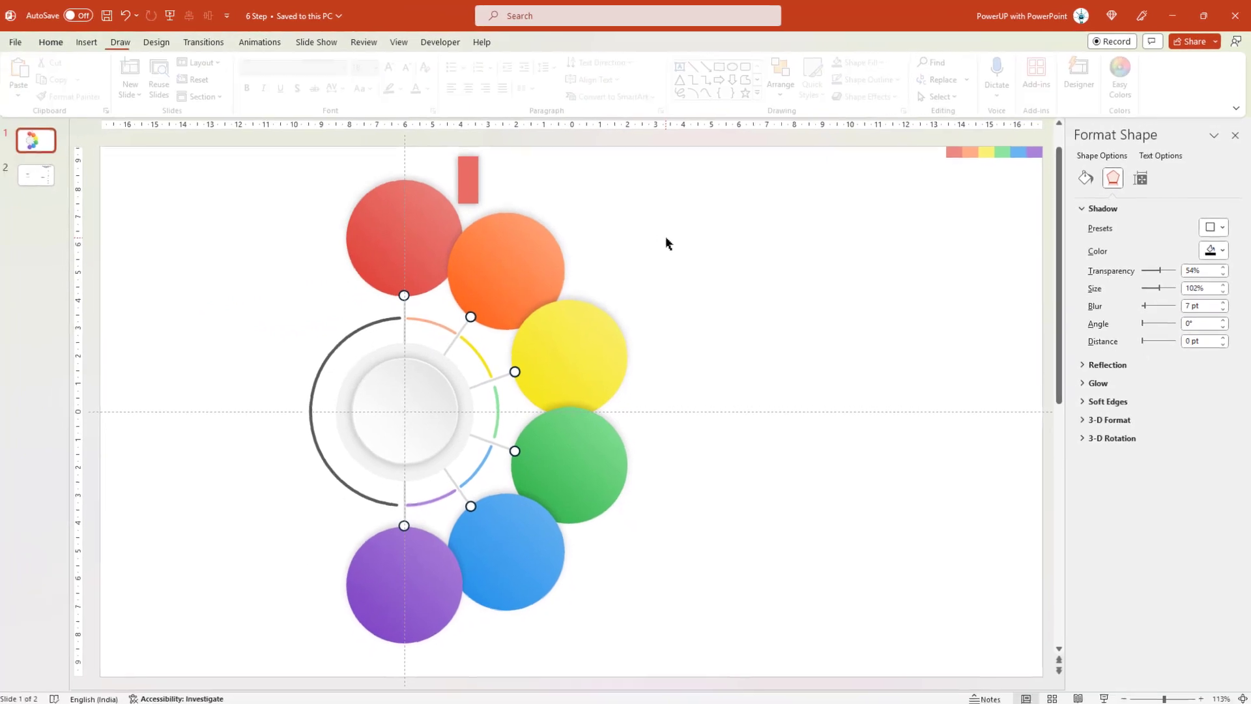
pyautogui.click(664, 240)
# Make the red rectangle taller and pick up the number 1's formatting from slide 2
pyautogui.click(471, 186)
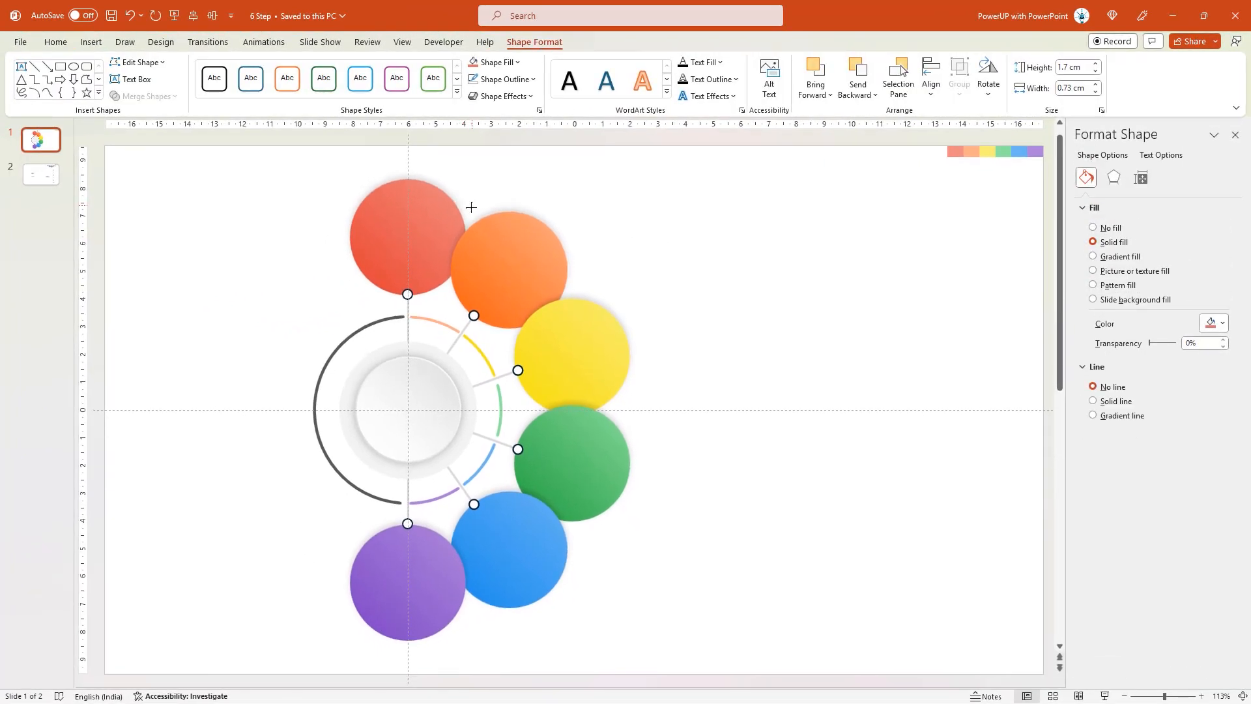
pyautogui.moveTo(470, 203); pyautogui.dragTo(472, 211)
pyautogui.click(474, 186)
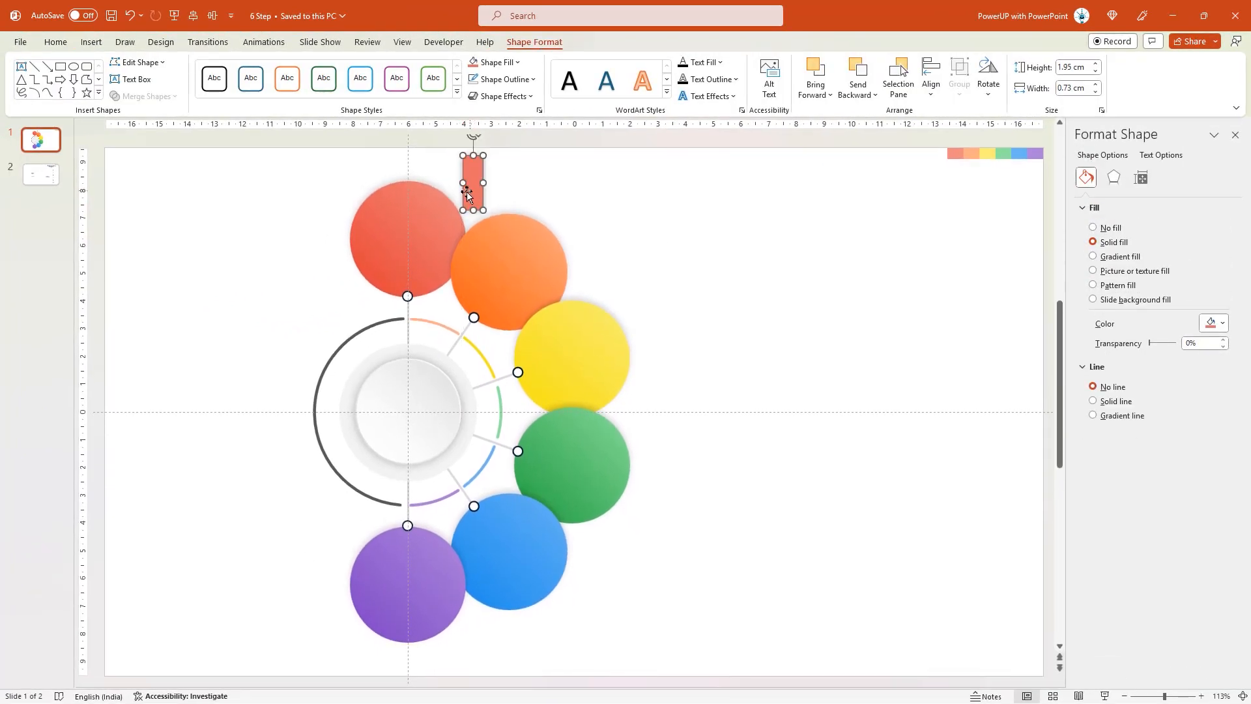
pyautogui.click(41, 175)
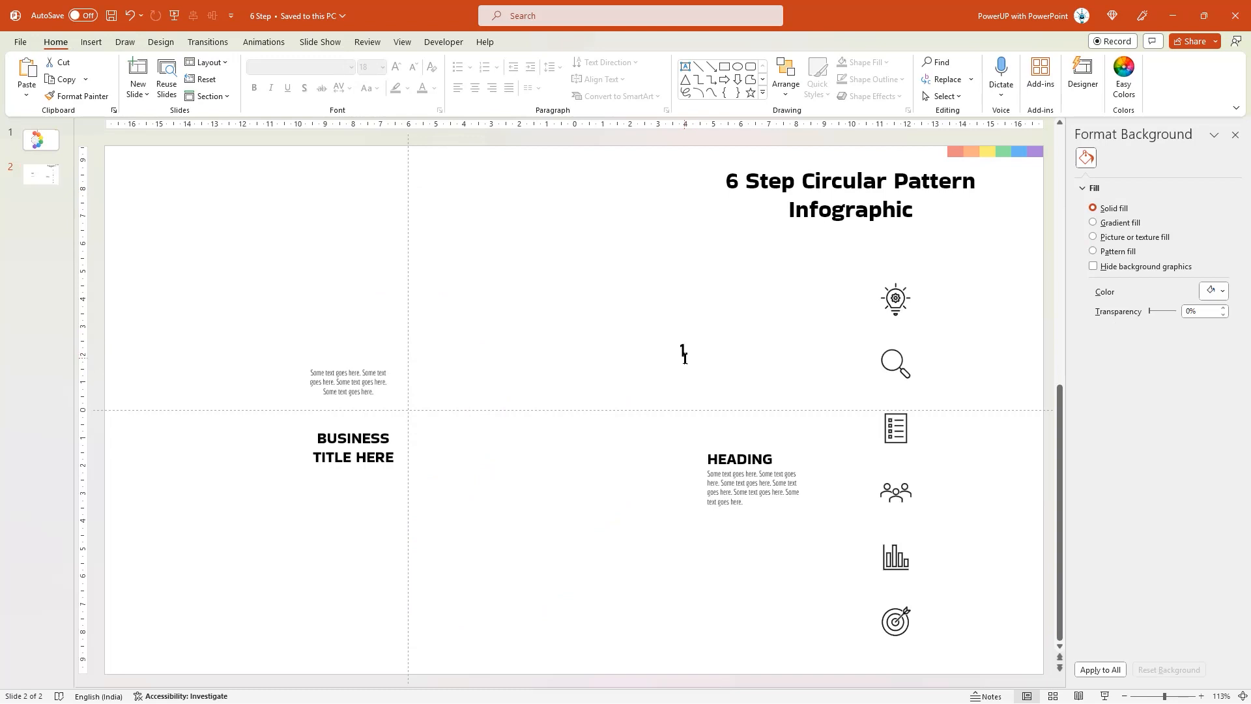
pyautogui.click(684, 354)
pyautogui.click(596, 349)
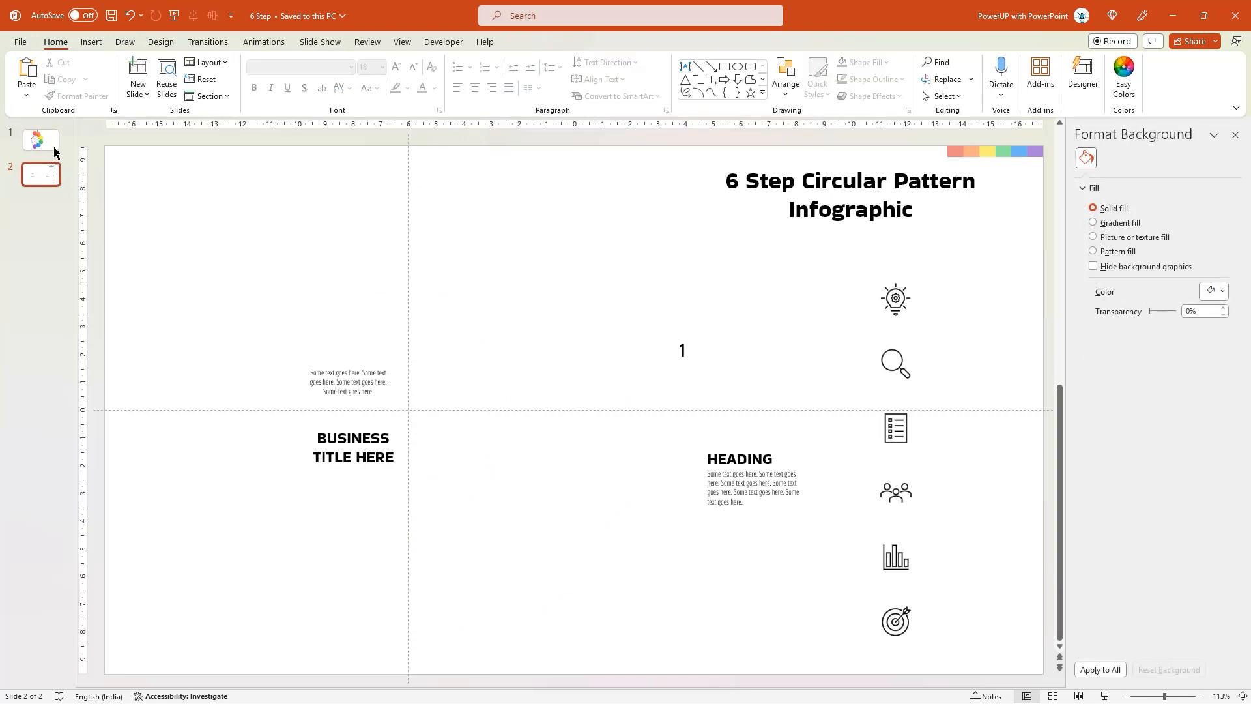
# Apply the bold number styling to the red tab and drag it beside the red circle
pyautogui.click(40, 140)
pyautogui.click(473, 185)
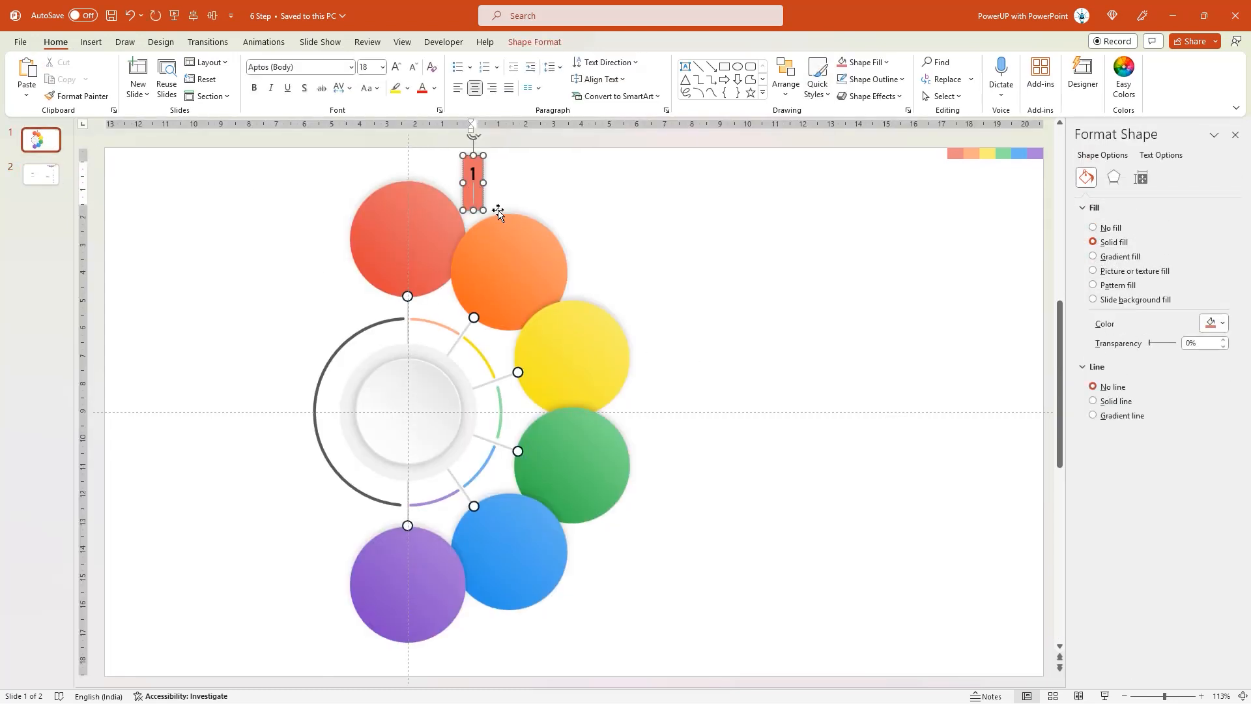
pyautogui.press('Escape')
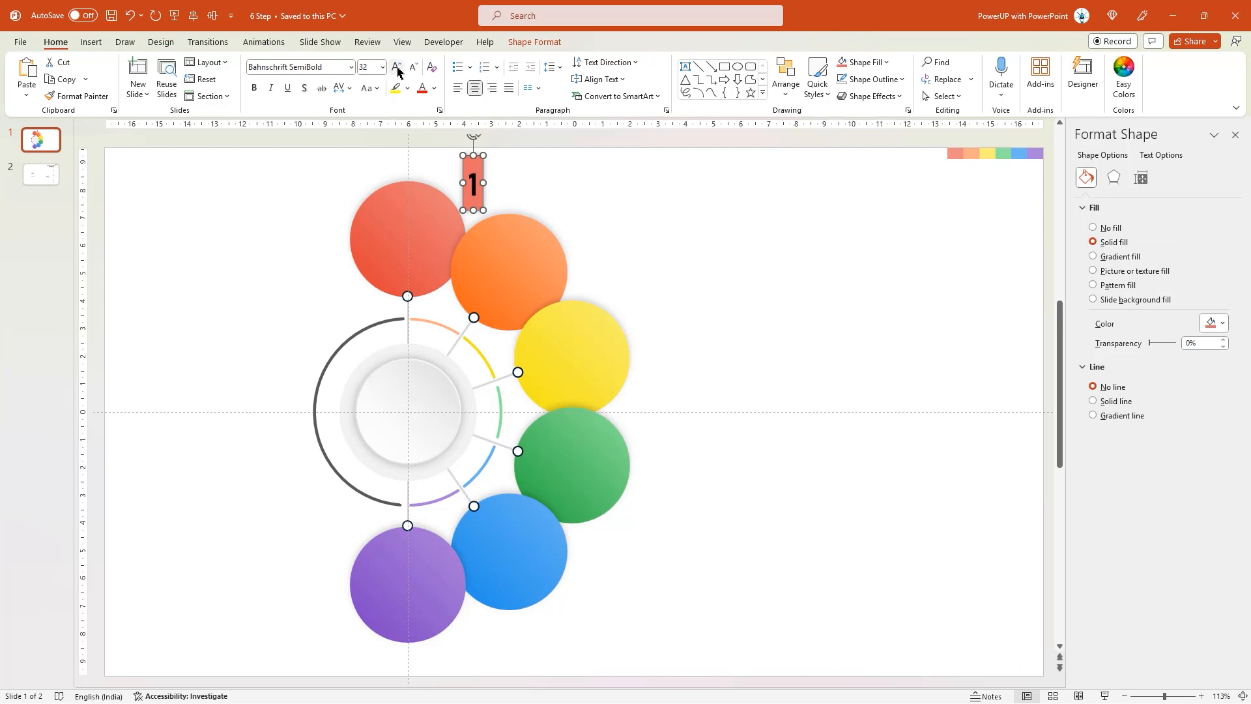
pyautogui.moveTo(484, 184)
pyautogui.mouseDown()
pyautogui.moveTo(596, 233)
pyautogui.moveTo(593, 246)
pyautogui.mouseUp()
# Duplicate the tab, recolour it orange with the Eyedropper and renumber it 2
pyautogui.hotkey('ctrl', 'd')
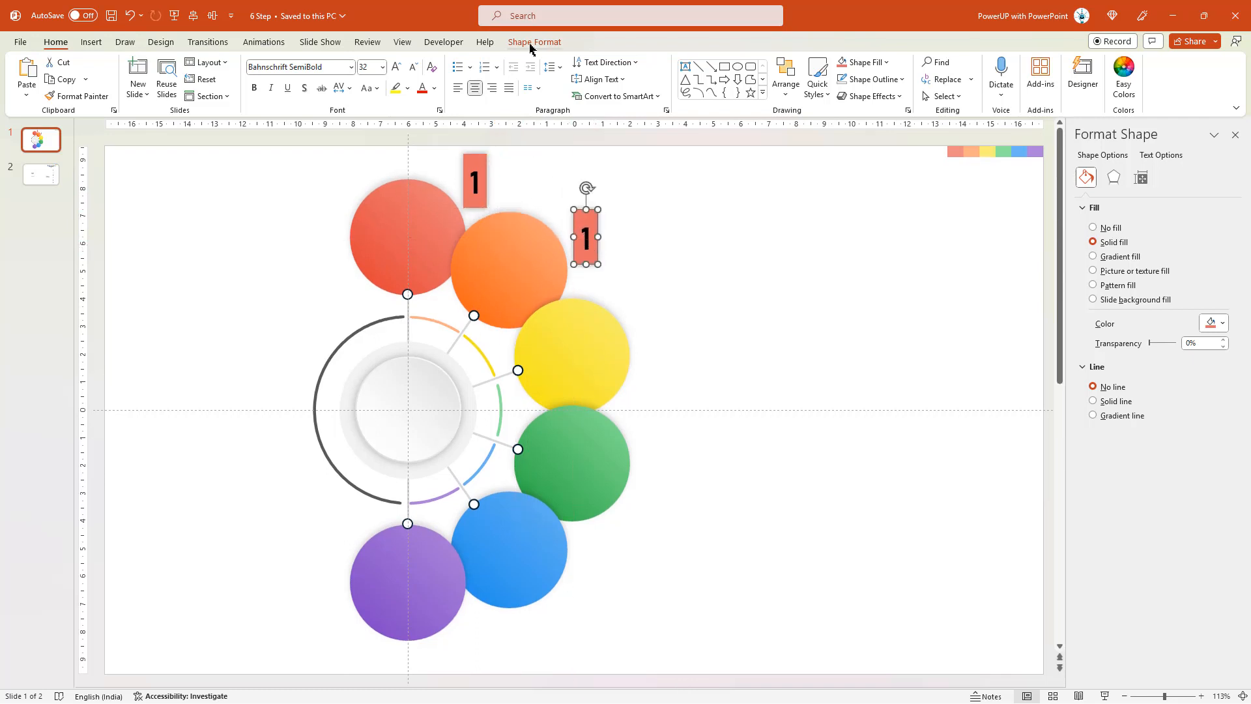
pyautogui.click(533, 42)
pyautogui.click(516, 62)
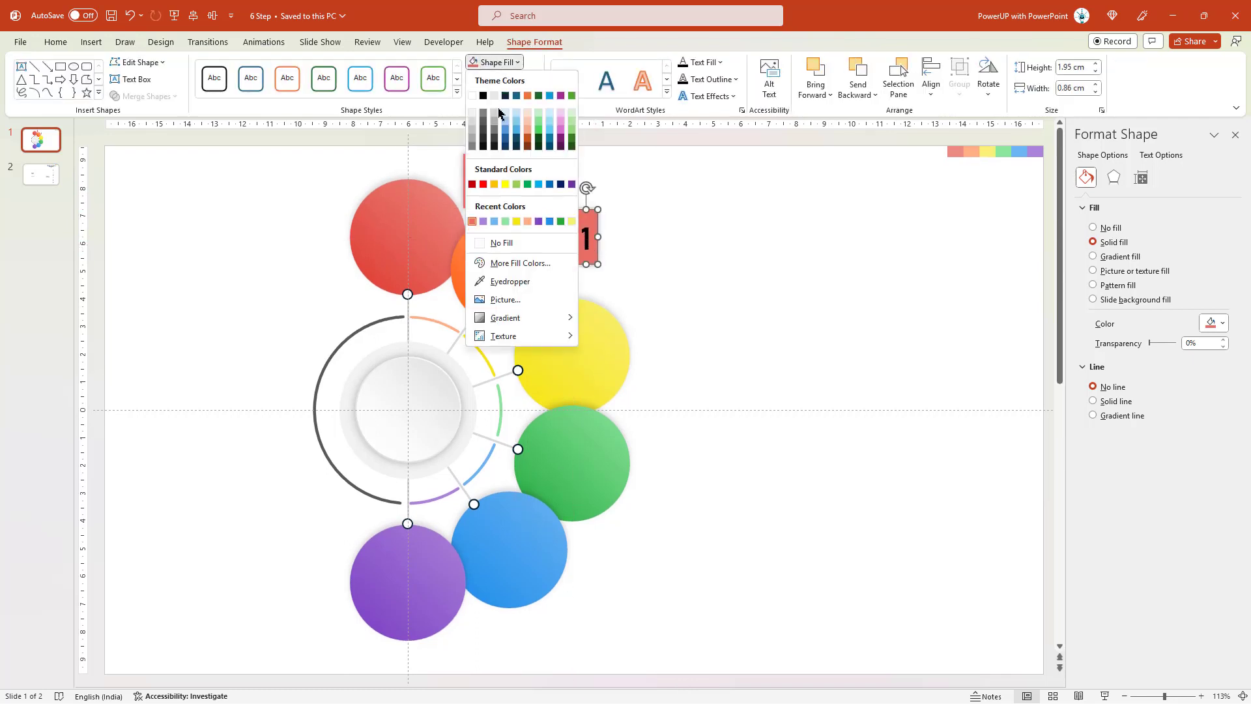
pyautogui.click(493, 283)
pyautogui.click(529, 250)
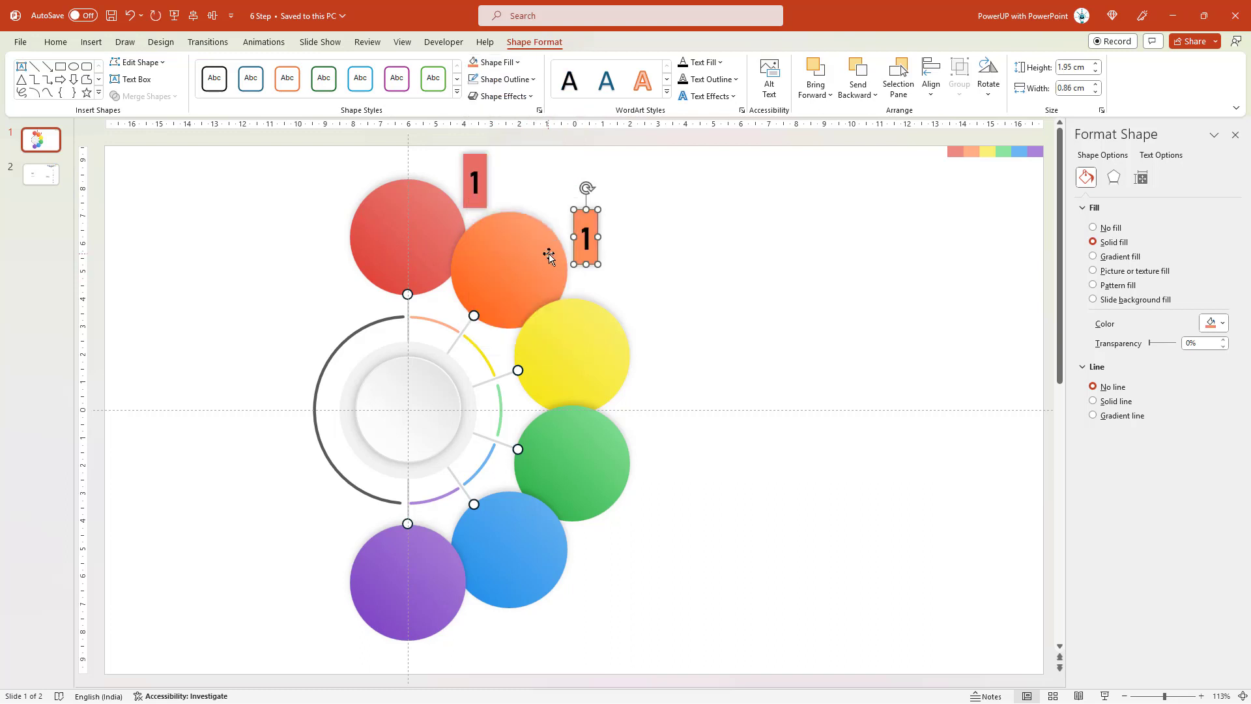
pyautogui.doubleClick(586, 240)
pyautogui.write('2')
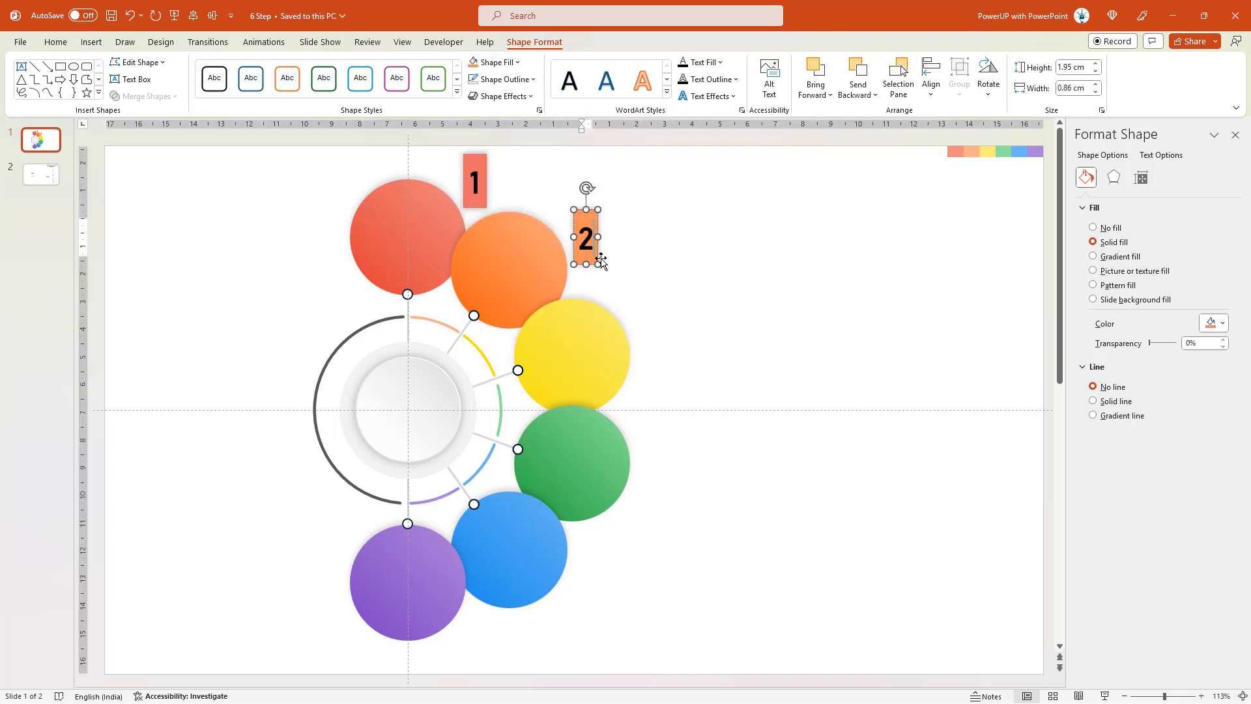
pyautogui.click(595, 255)
# Copy tabs beside the yellow and green circles, recolouring and renumbering them 3 and 4
pyautogui.moveTo(599, 257); pyautogui.dragTo(662, 364)
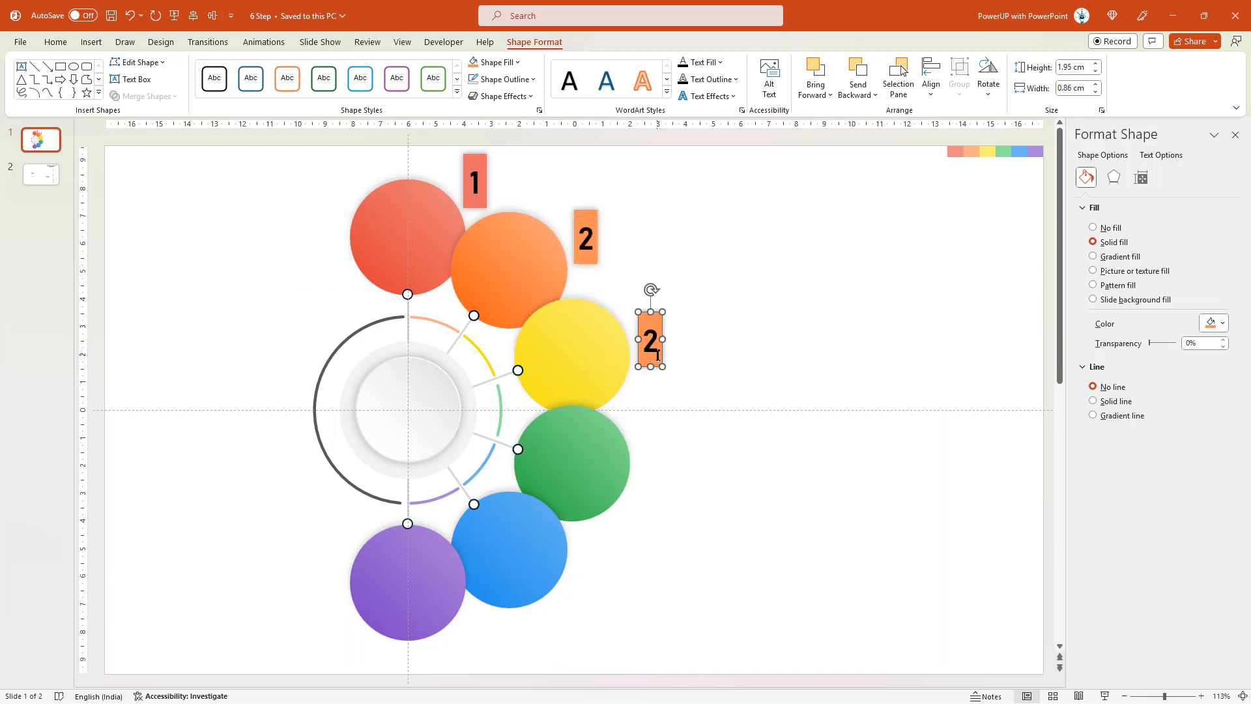
pyautogui.click(517, 61)
pyautogui.click(507, 172)
pyautogui.doubleClick(648, 342)
pyautogui.write('3')
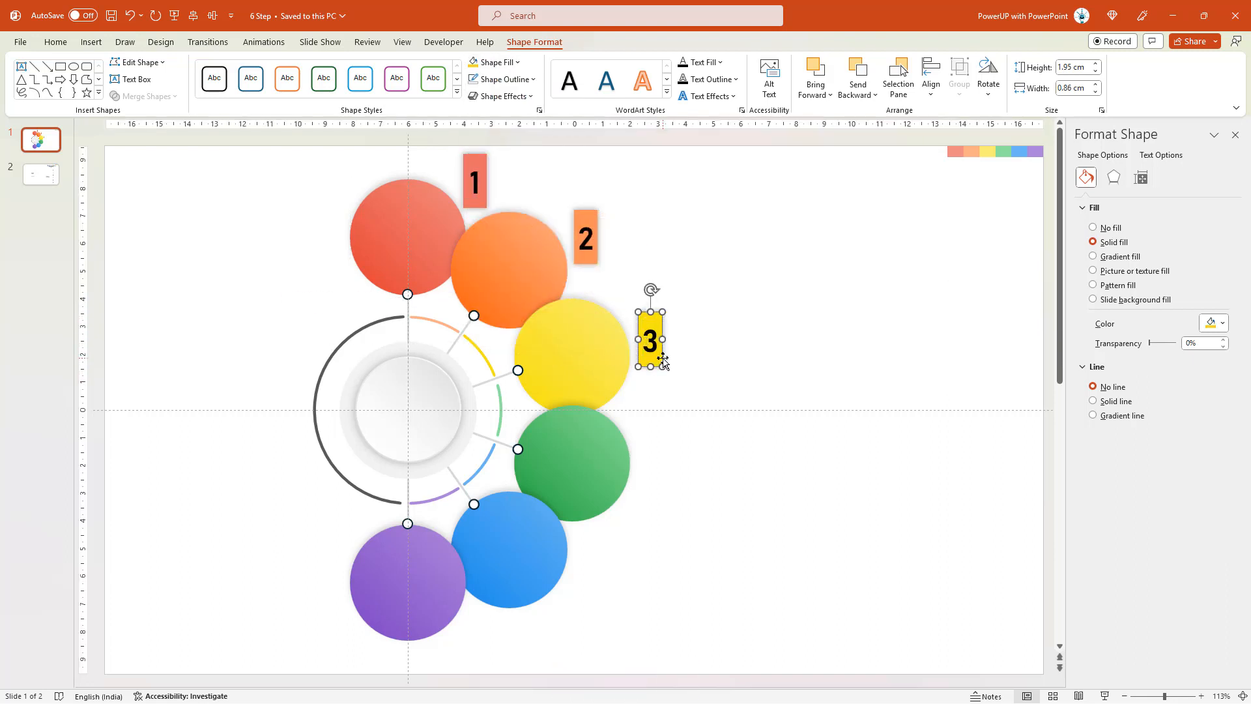
pyautogui.moveTo(649, 340); pyautogui.dragTo(672, 491)
pyautogui.click(517, 62)
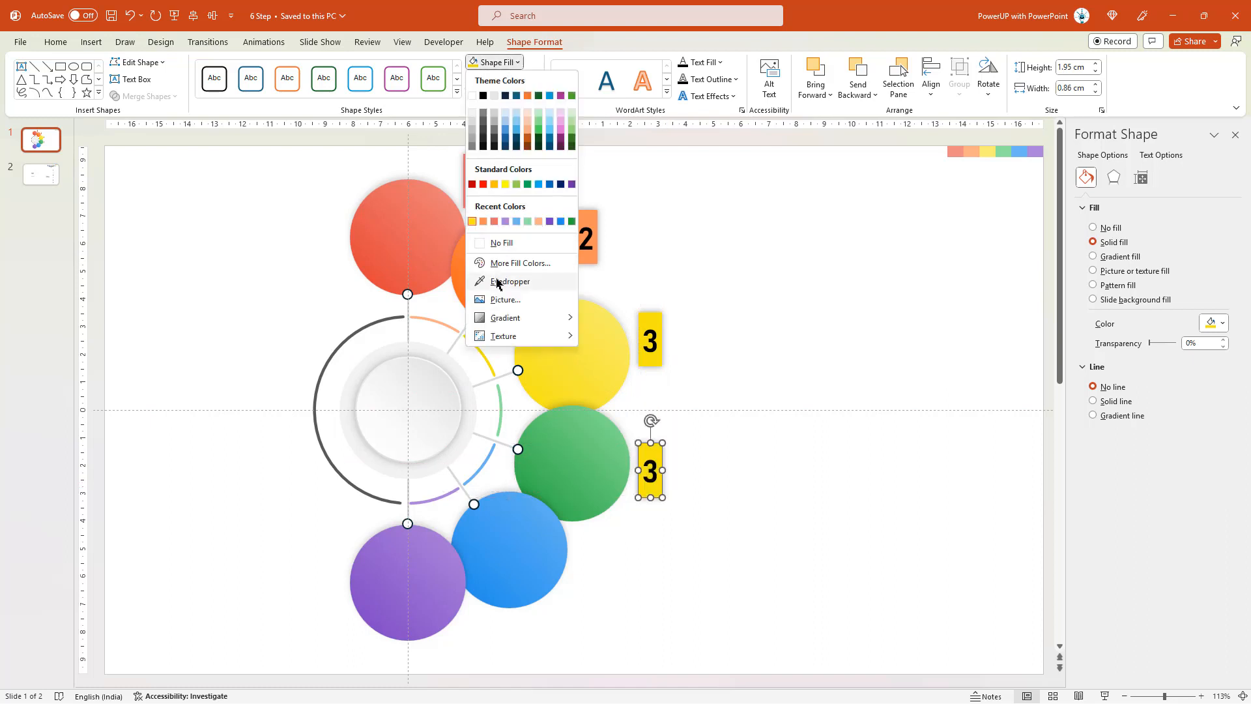
pyautogui.click(522, 185)
pyautogui.doubleClick(648, 476)
pyautogui.write('4')
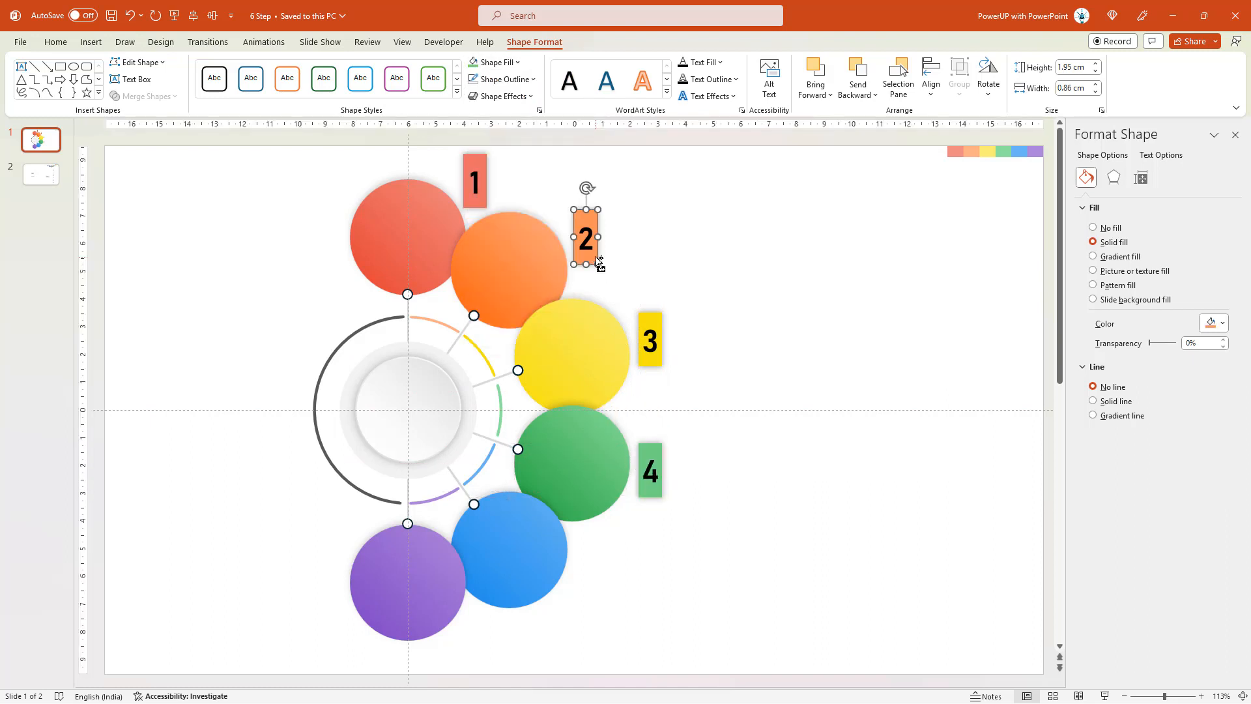
# Copy tabs beside the blue and purple circles, recolouring and renumbering them 5 and 6
pyautogui.moveTo(586, 240); pyautogui.dragTo(599, 607)
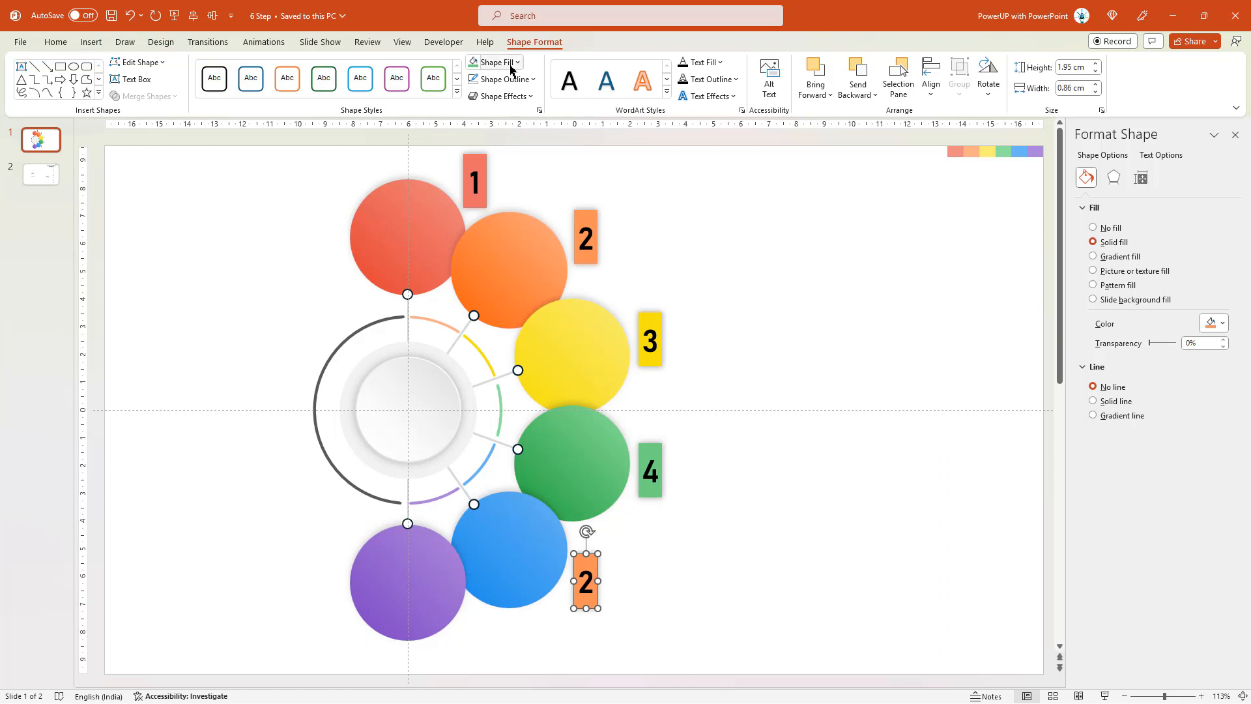
pyautogui.click(516, 61)
pyautogui.click(536, 184)
pyautogui.doubleClick(586, 583)
pyautogui.write('5')
pyautogui.click(629, 565)
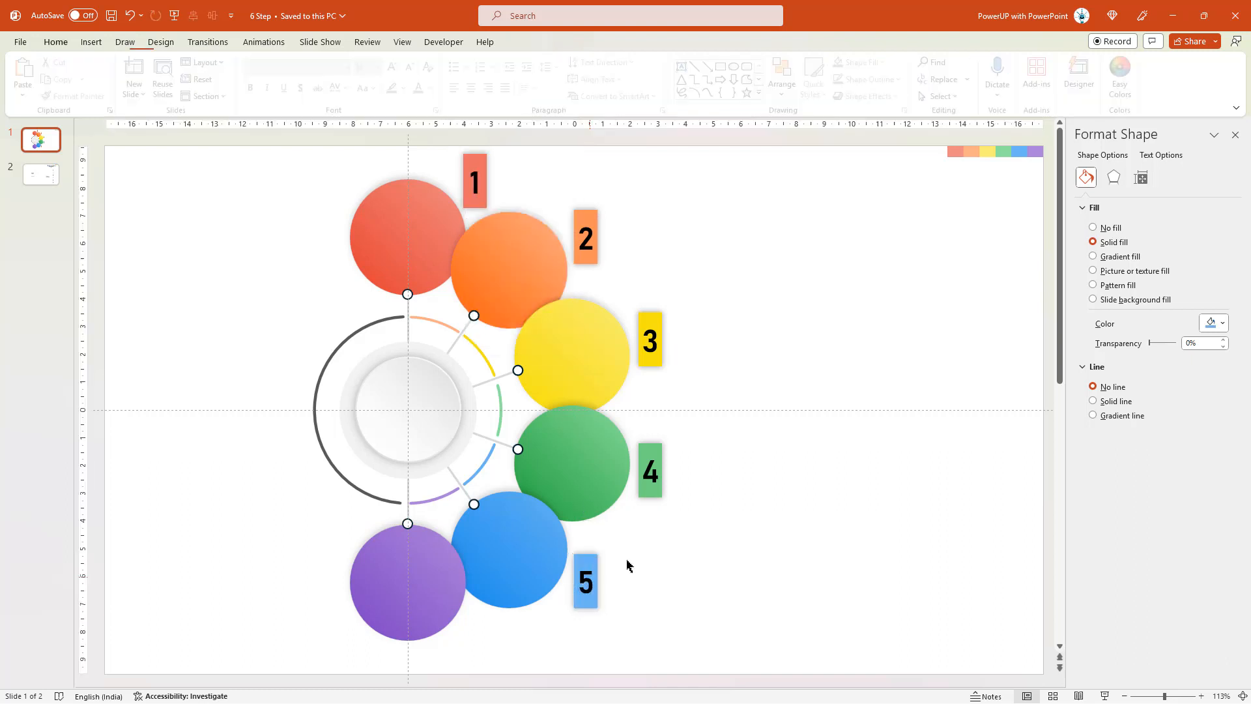
pyautogui.moveTo(475, 181); pyautogui.dragTo(484, 664)
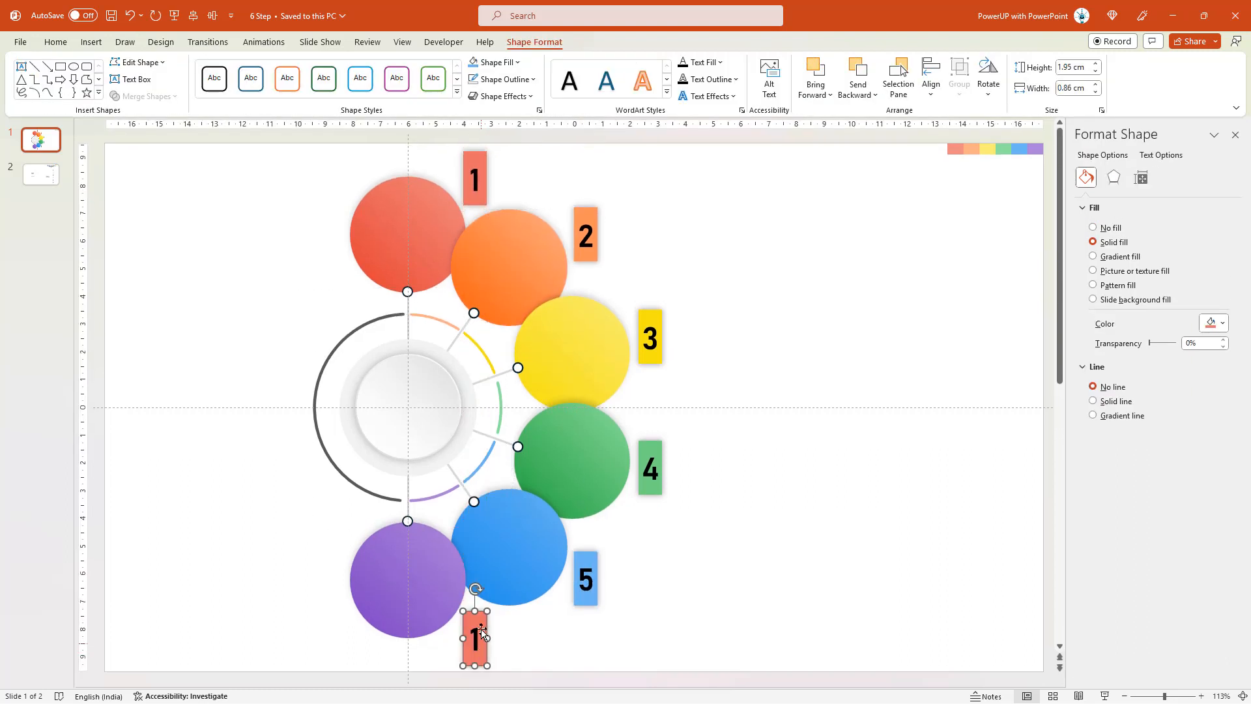
pyautogui.click(518, 62)
pyautogui.click(526, 245)
pyautogui.doubleClick(474, 639)
pyautogui.write('6')
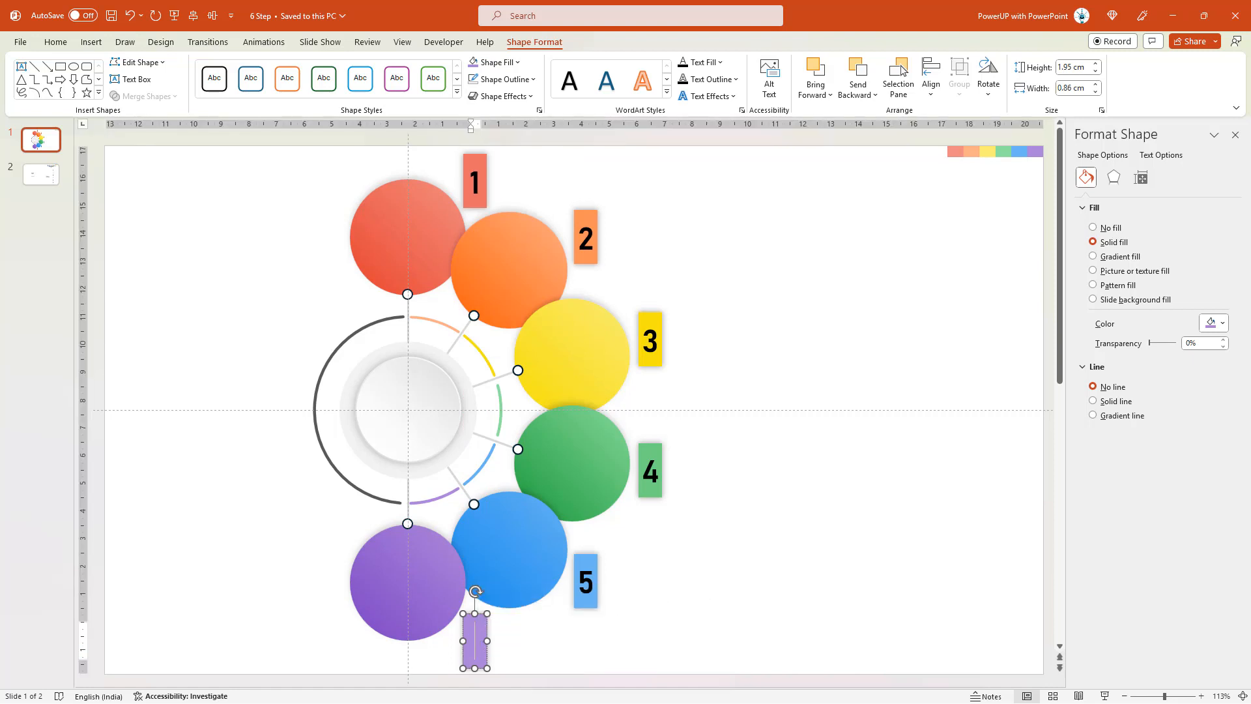
pyautogui.click(250, 434)
# Copy the HEADING text box from slide 2 and place it beside a numbered tab
pyautogui.click(44, 177)
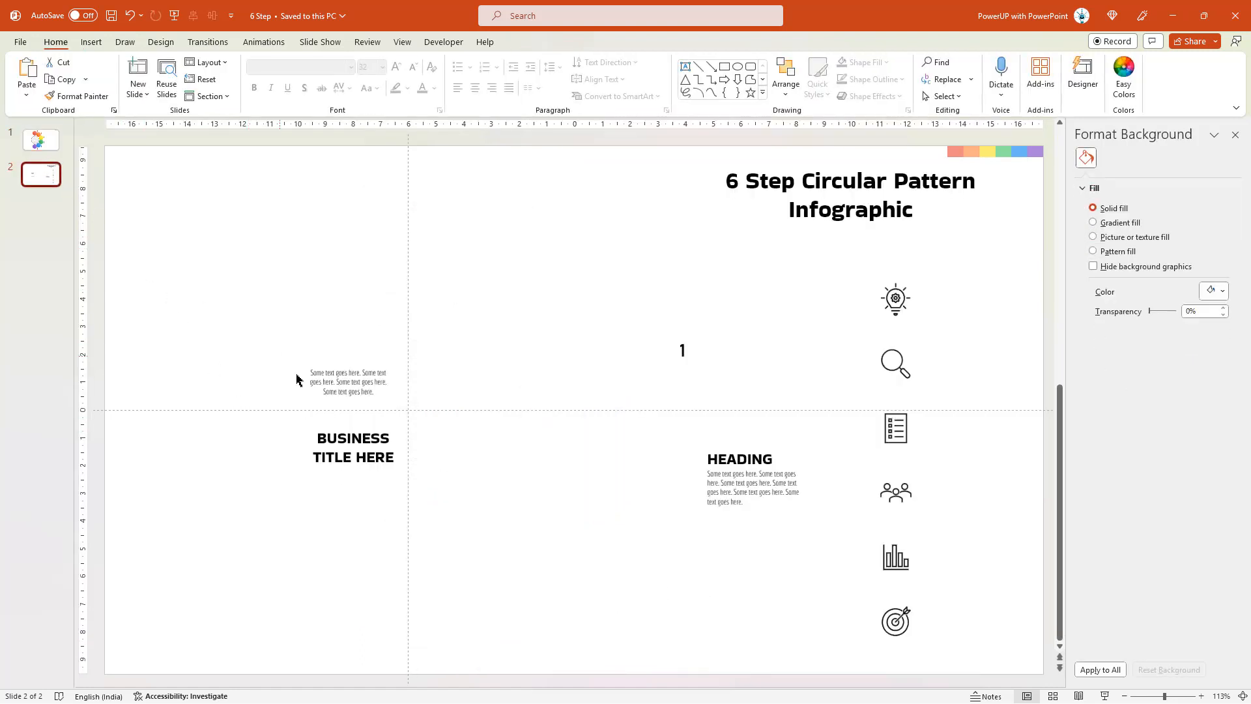
pyautogui.click(742, 489)
pyautogui.hotkey('ctrl', 'c')
pyautogui.click(41, 139)
pyautogui.hotkey('ctrl', 'v')
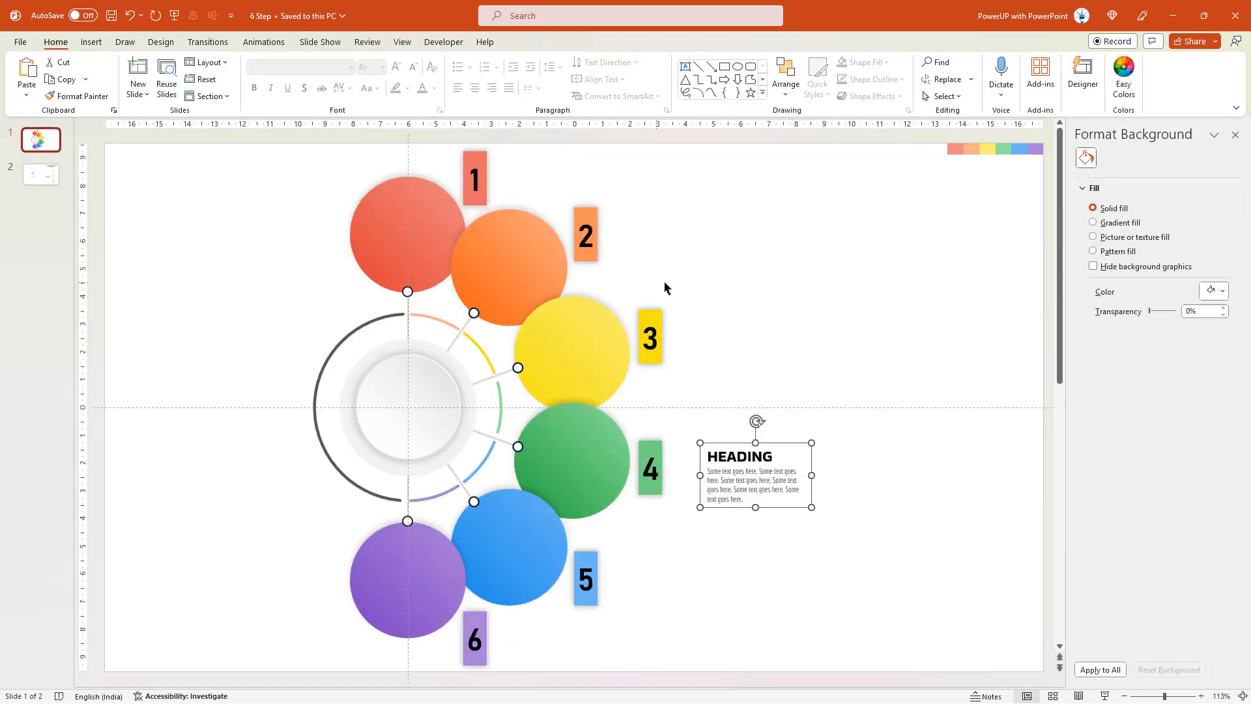
pyautogui.moveTo(752, 440)
pyautogui.mouseDown()
pyautogui.moveTo(569, 211)
pyautogui.moveTo(674, 264)
pyautogui.moveTo(738, 375)
pyautogui.moveTo(737, 506)
pyautogui.moveTo(670, 615)
pyautogui.moveTo(557, 665)
pyautogui.mouseUp()
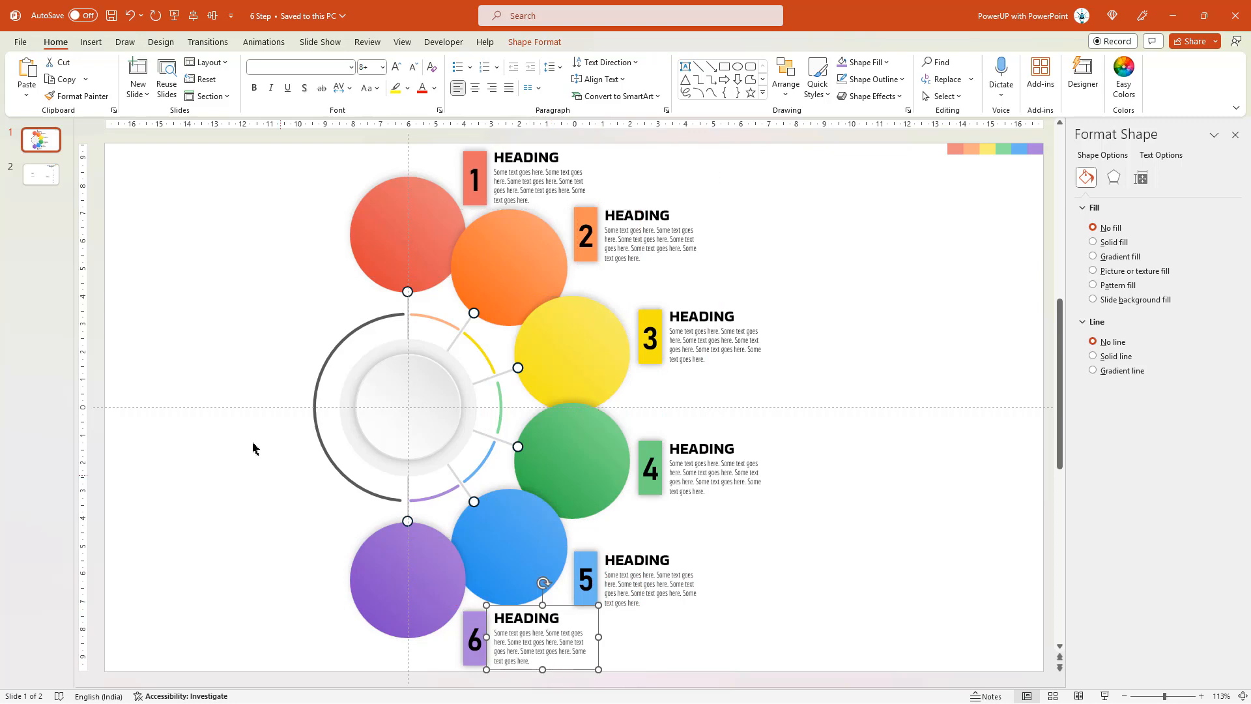
# Copy the business title and body text over, placing the title in the centre and body text in the red circle
pyautogui.click(41, 174)
pyautogui.moveTo(560, 523); pyautogui.dragTo(294, 361)
pyautogui.hotkey('ctrl', 'c')
pyautogui.click(41, 140)
pyautogui.hotkey('ctrl', 'v')
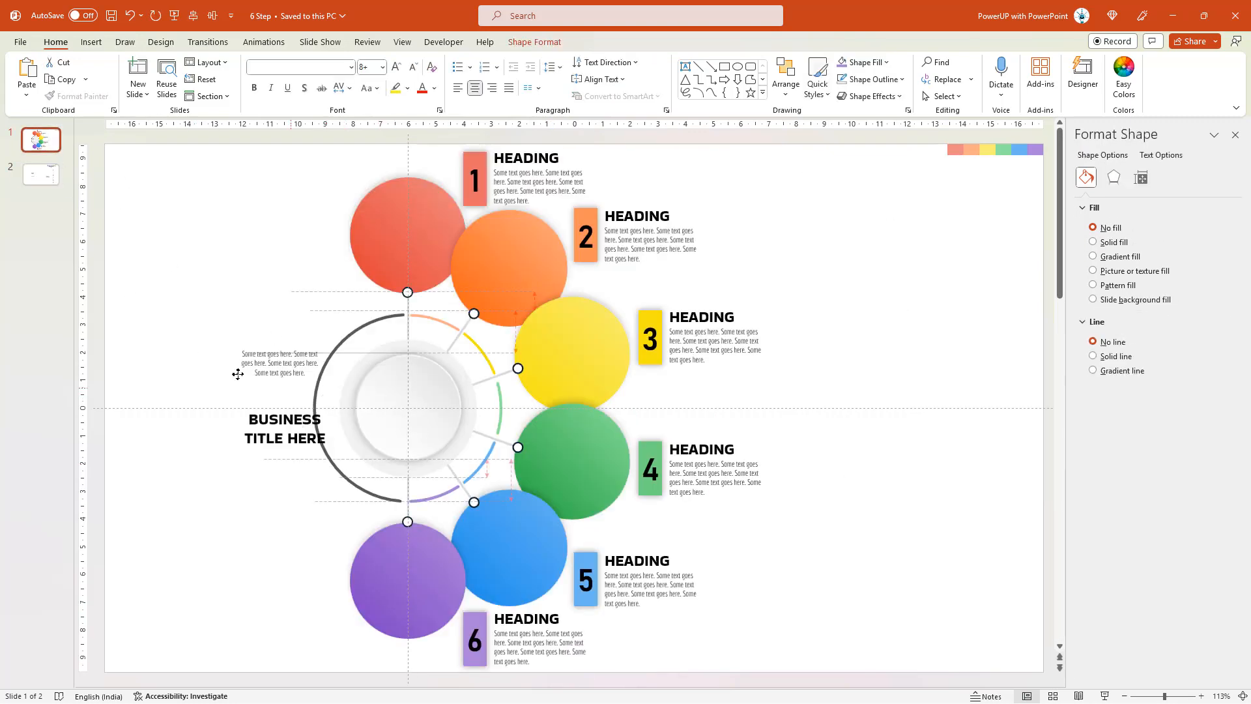
pyautogui.moveTo(428, 437); pyautogui.dragTo(427, 427)
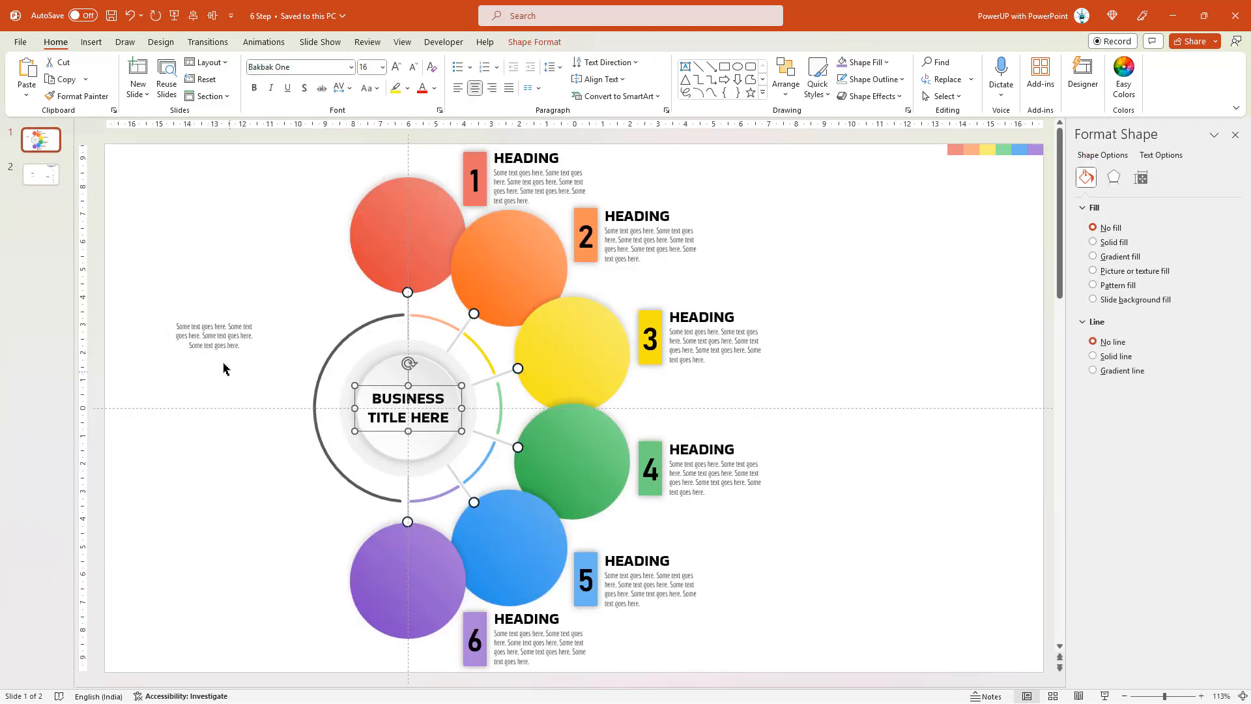
pyautogui.moveTo(225, 367)
pyautogui.mouseDown()
pyautogui.moveTo(429, 275)
pyautogui.moveTo(429, 259)
pyautogui.moveTo(533, 299)
pyautogui.moveTo(593, 386)
pyautogui.moveTo(593, 494)
pyautogui.moveTo(513, 567)
pyautogui.moveTo(410, 602)
pyautogui.mouseUp()
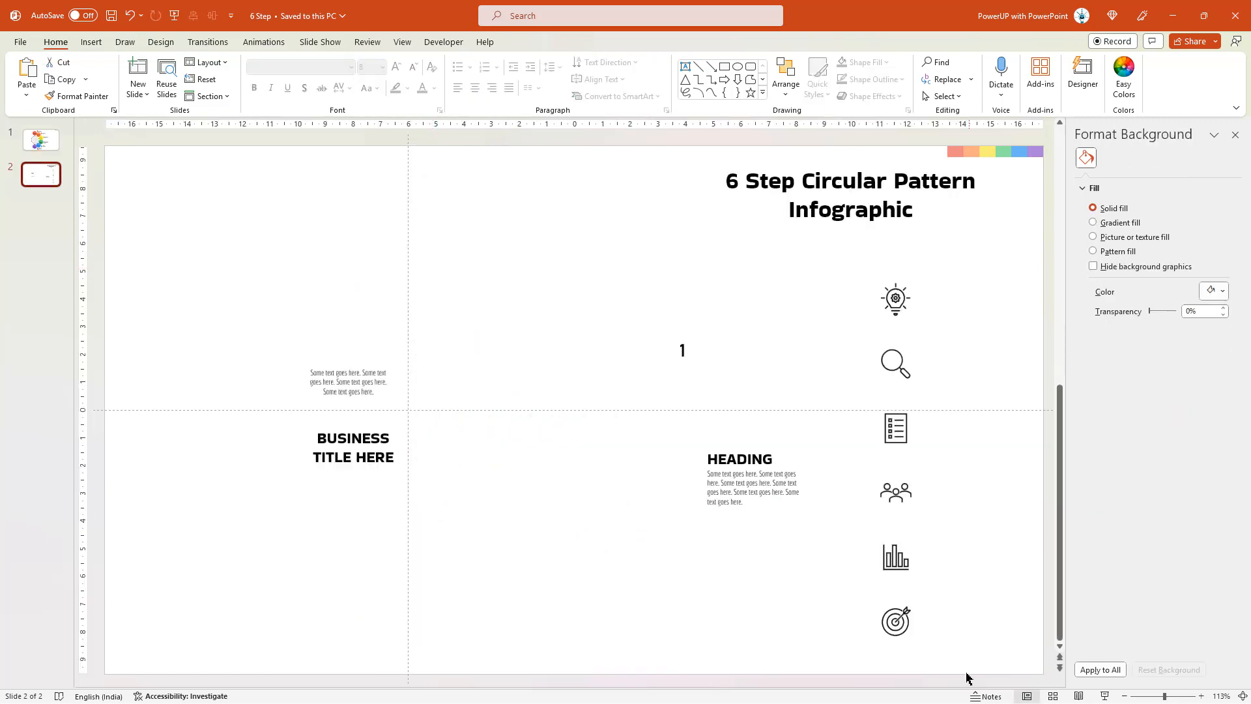
# Drag the lightbulb, list, people, bar chart and target icons into their matching circles
pyautogui.moveTo(896, 364); pyautogui.dragTo(535, 259)
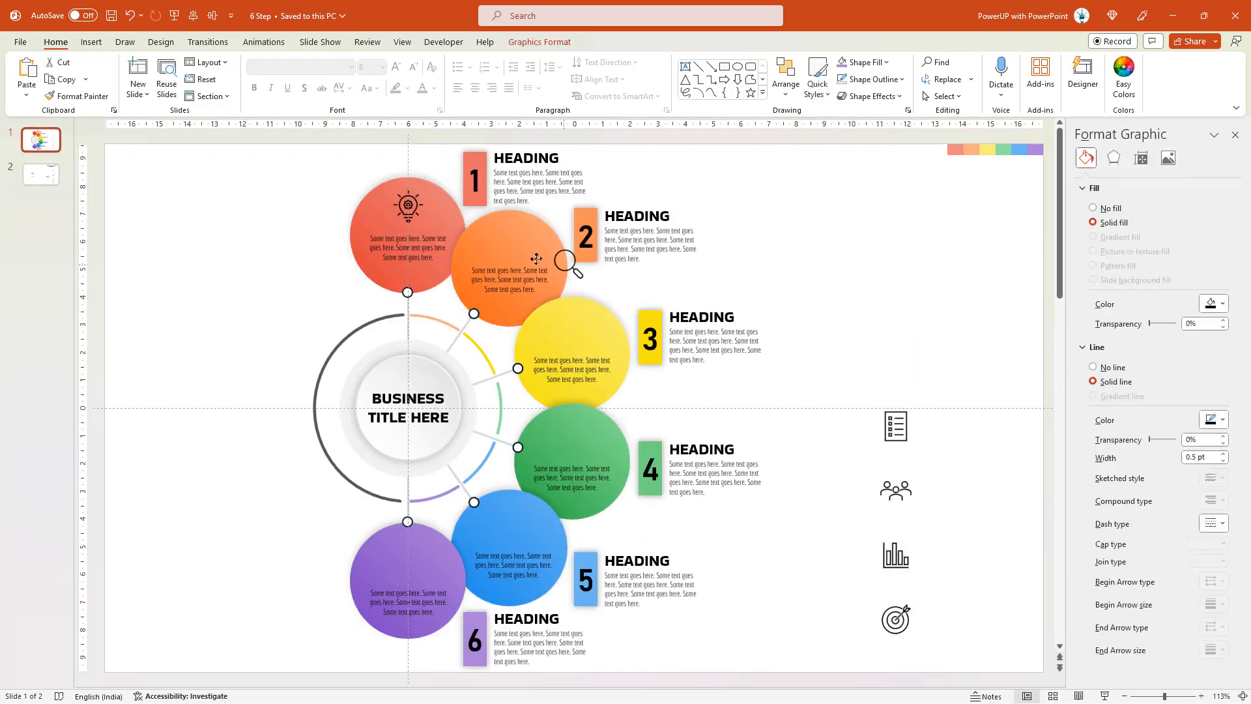
pyautogui.moveTo(896, 427); pyautogui.dragTo(570, 330)
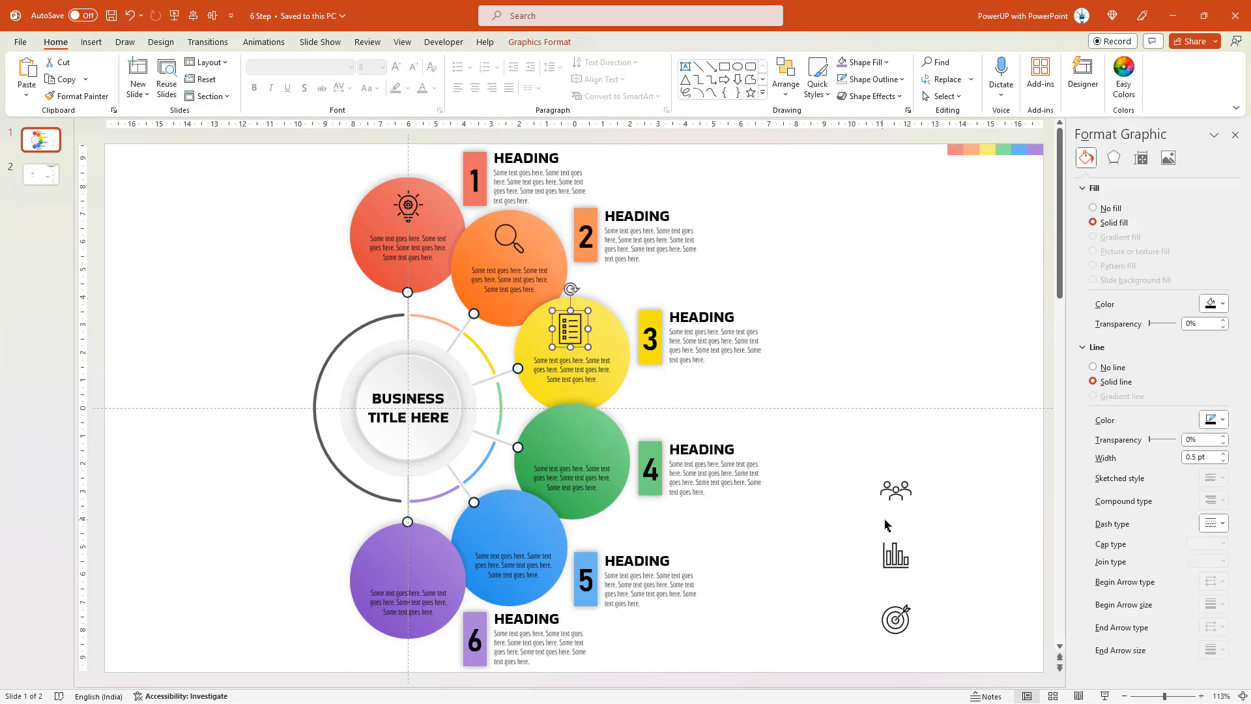
pyautogui.moveTo(895, 489); pyautogui.dragTo(569, 438)
pyautogui.moveTo(898, 557); pyautogui.dragTo(510, 525)
pyautogui.moveTo(895, 618); pyautogui.dragTo(409, 565)
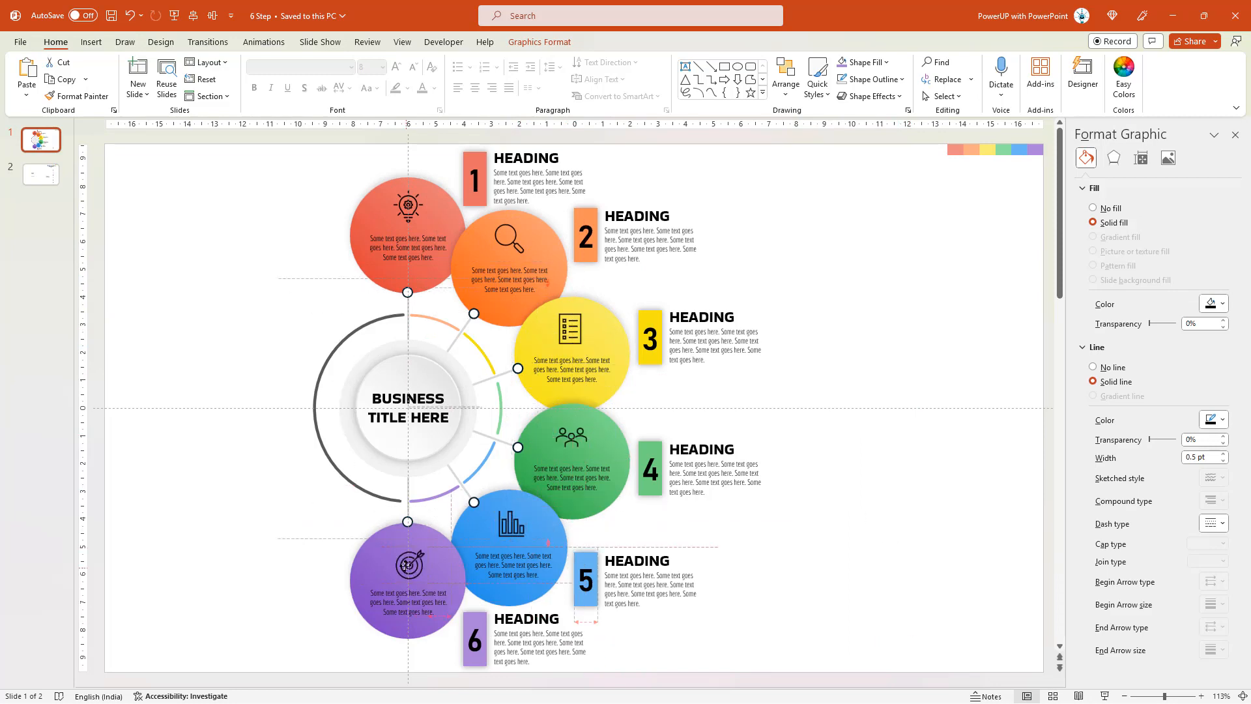